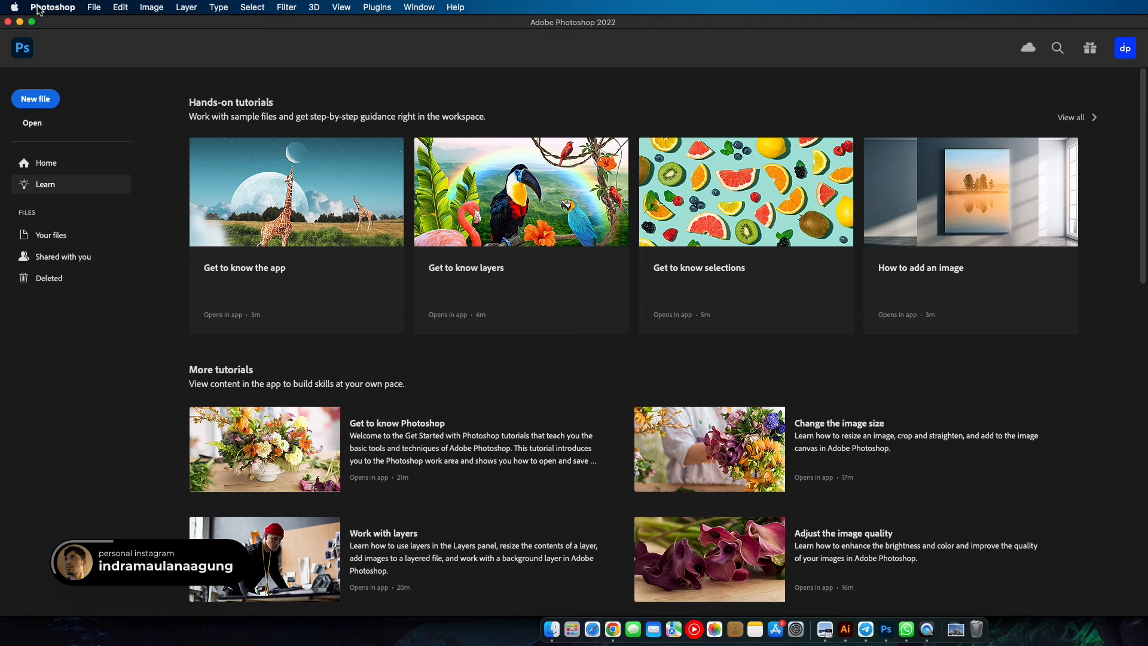
# - Create a new print document from the A4 preset, measured in pixels at 2480 × 3508 and 300 ppi
pyautogui.click(94, 7)
pyautogui.click(104, 24)
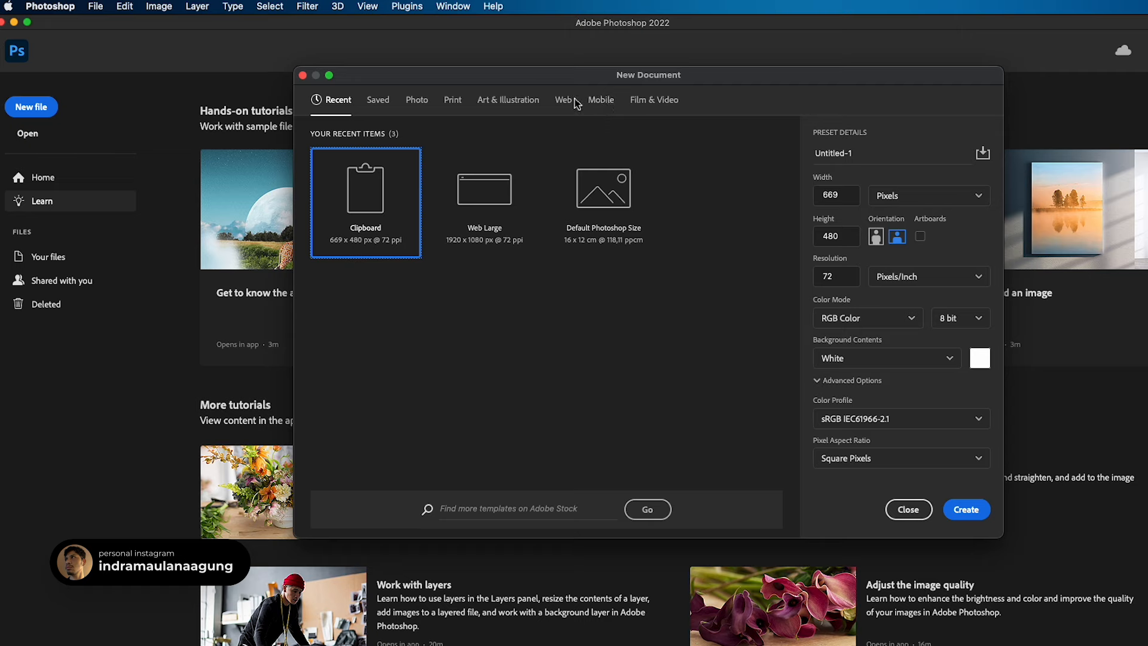
pyautogui.click(568, 104)
pyautogui.click(453, 103)
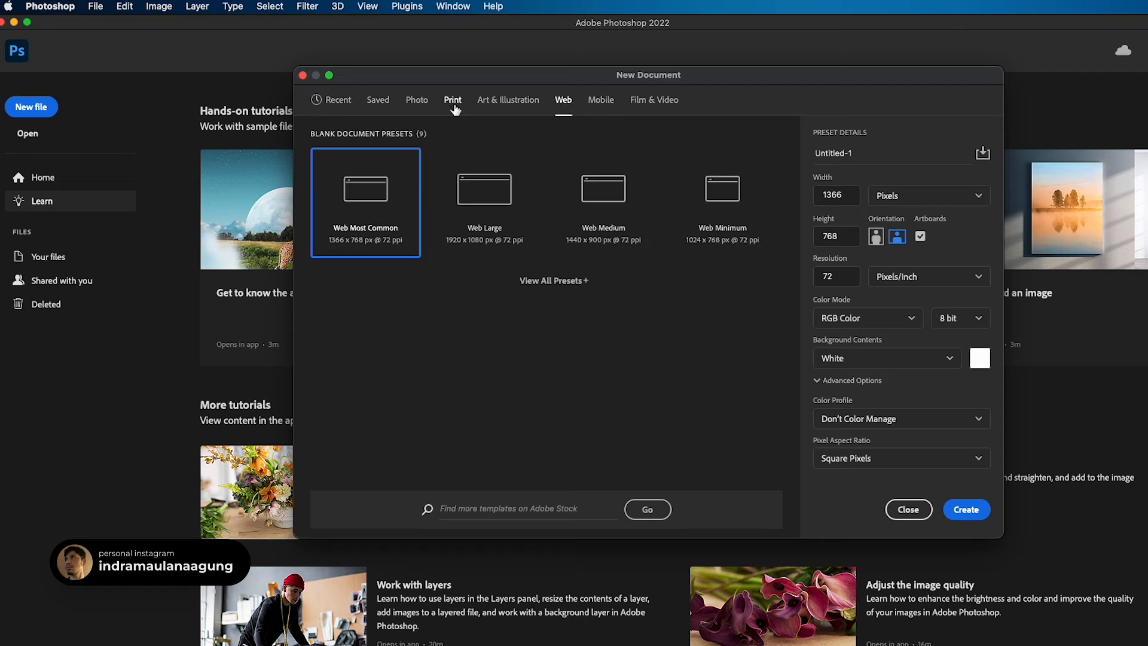
pyautogui.click(750, 226)
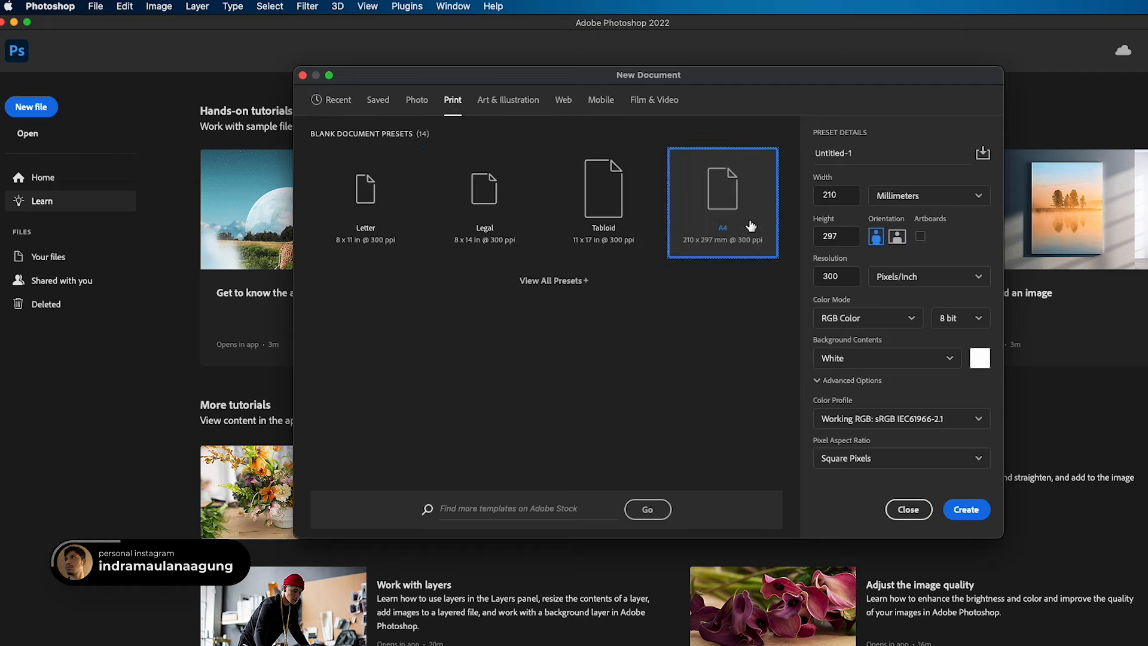
pyautogui.click(912, 195)
pyautogui.click(909, 222)
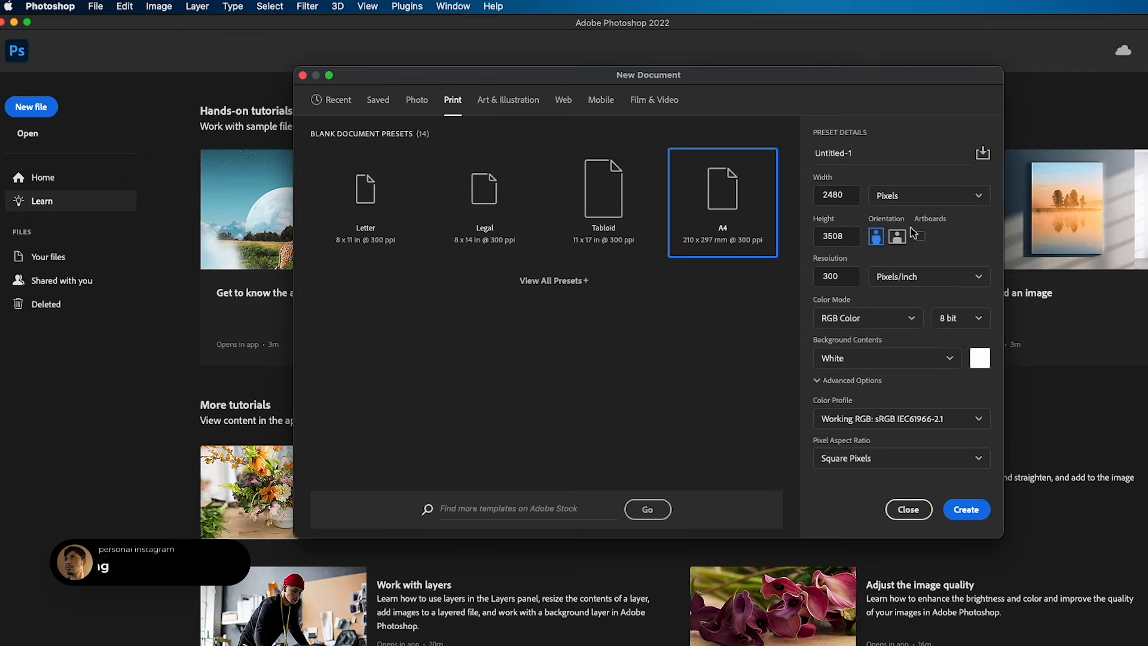
pyautogui.click(955, 513)
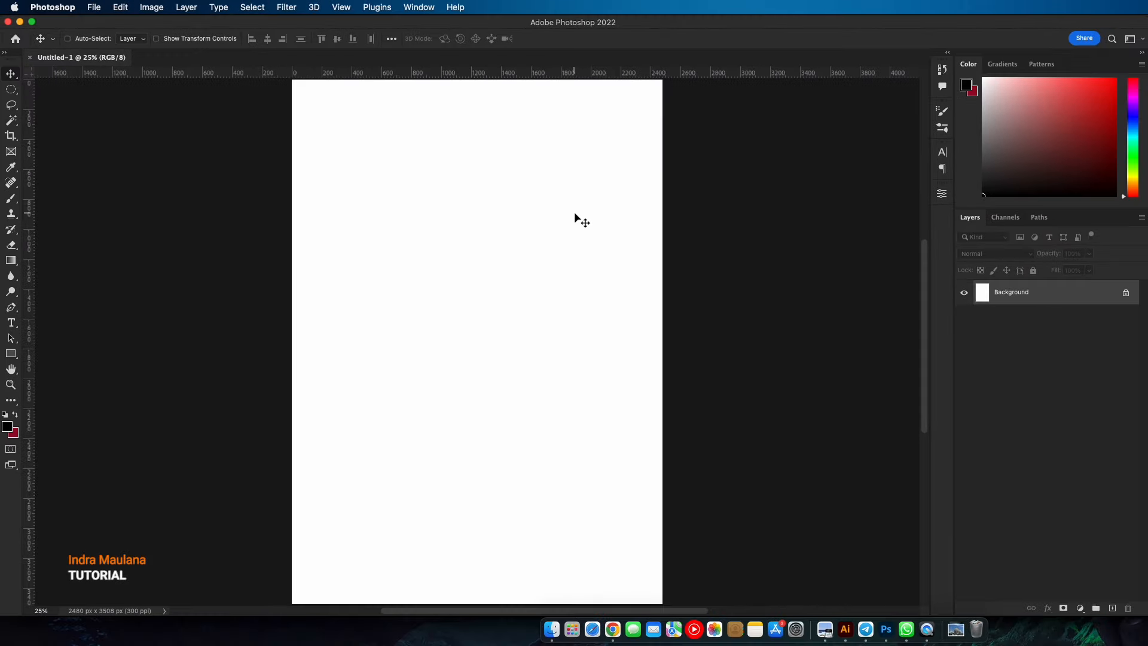
# - Add a Solid Color fill layer in near-black #171717 above the white background
pyautogui.moveTo(559, 249); pyautogui.dragTo(553, 250)
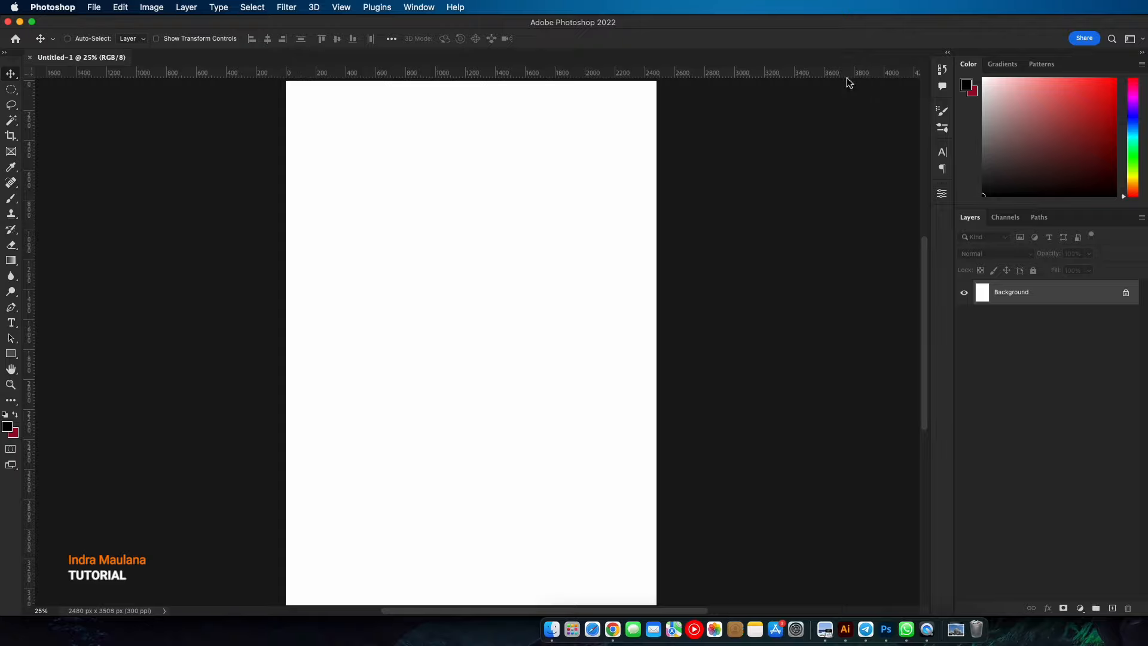
pyautogui.moveTo(518, 290); pyautogui.dragTo(533, 289)
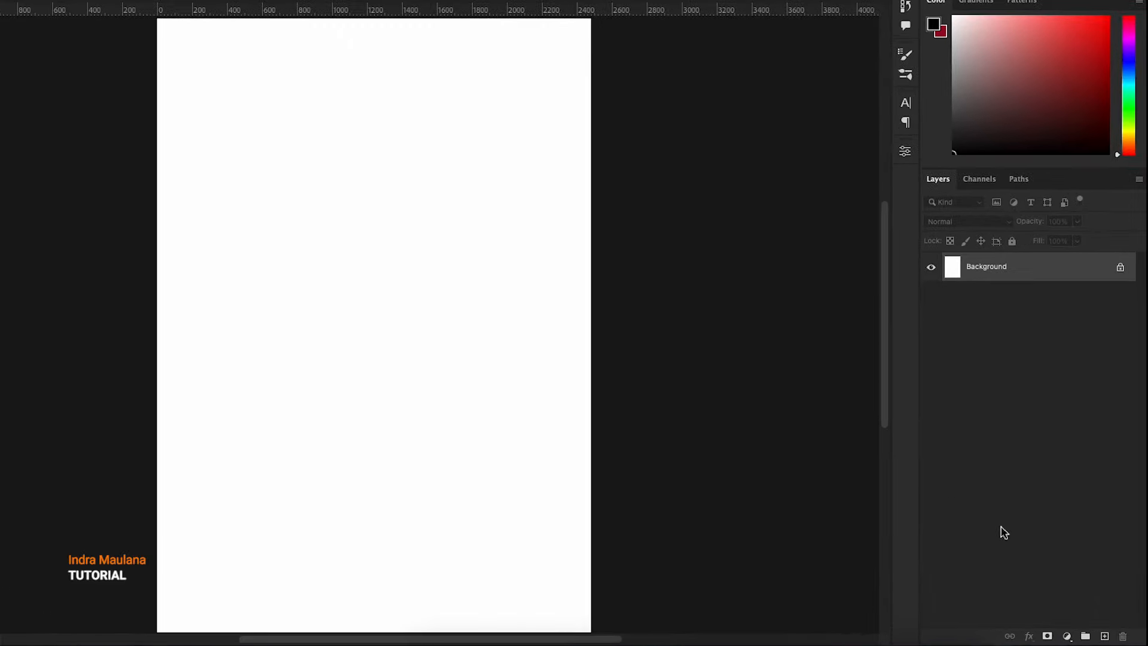
pyautogui.click(1067, 637)
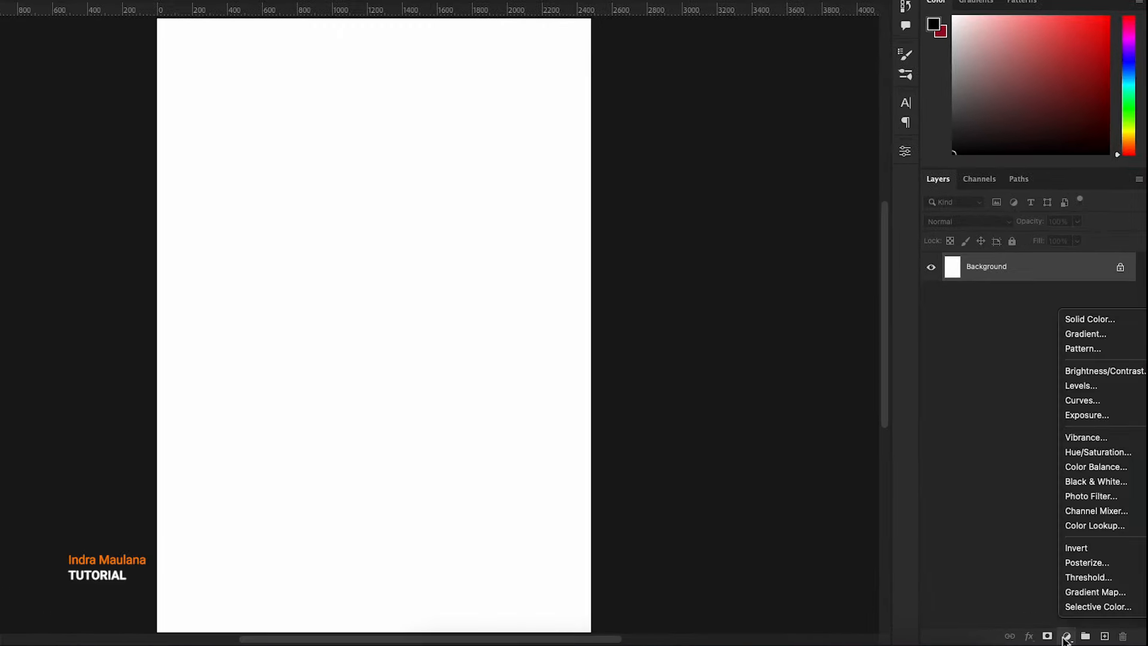
pyautogui.click(1075, 323)
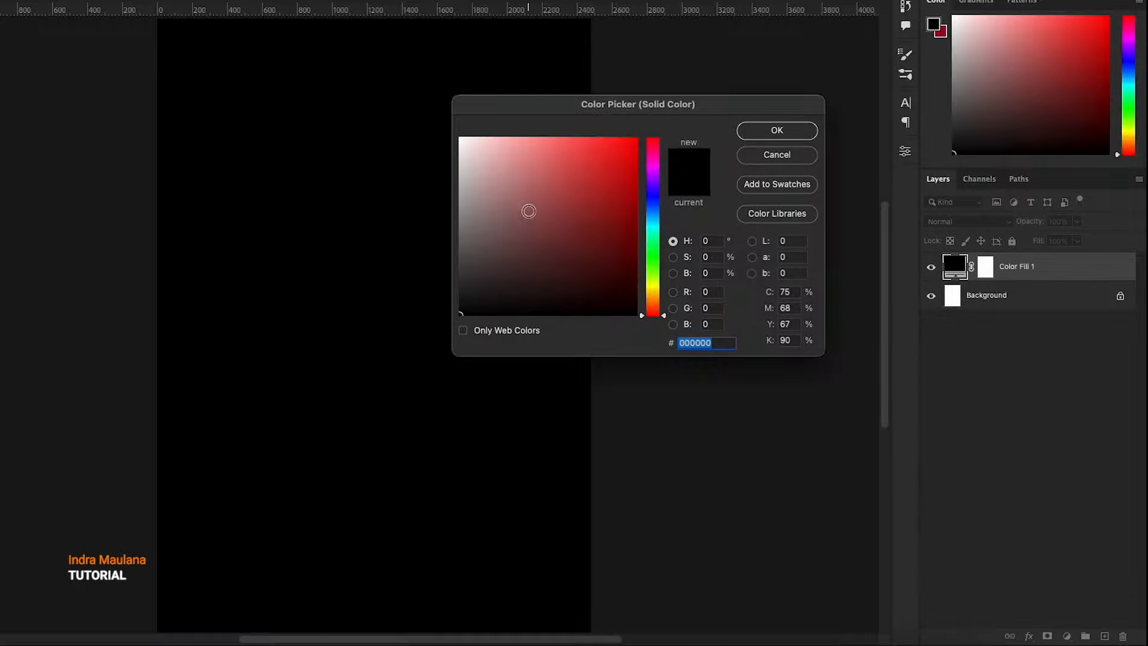
pyautogui.moveTo(528, 113); pyautogui.dragTo(540, 108)
pyautogui.moveTo(489, 292); pyautogui.dragTo(470, 296)
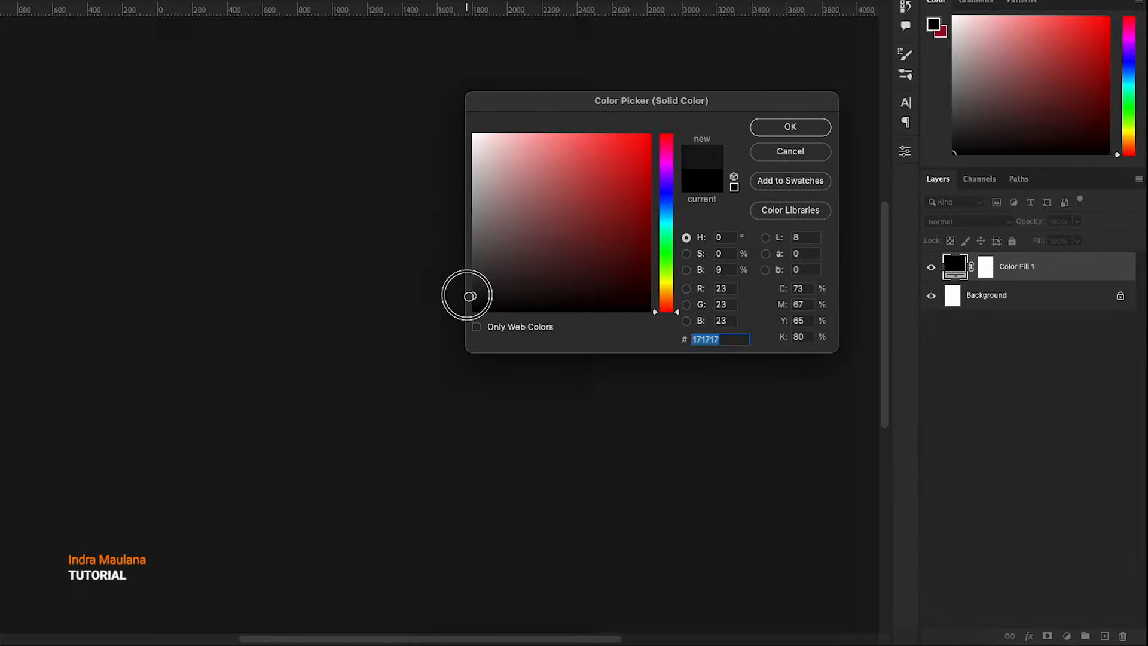
pyautogui.click(786, 129)
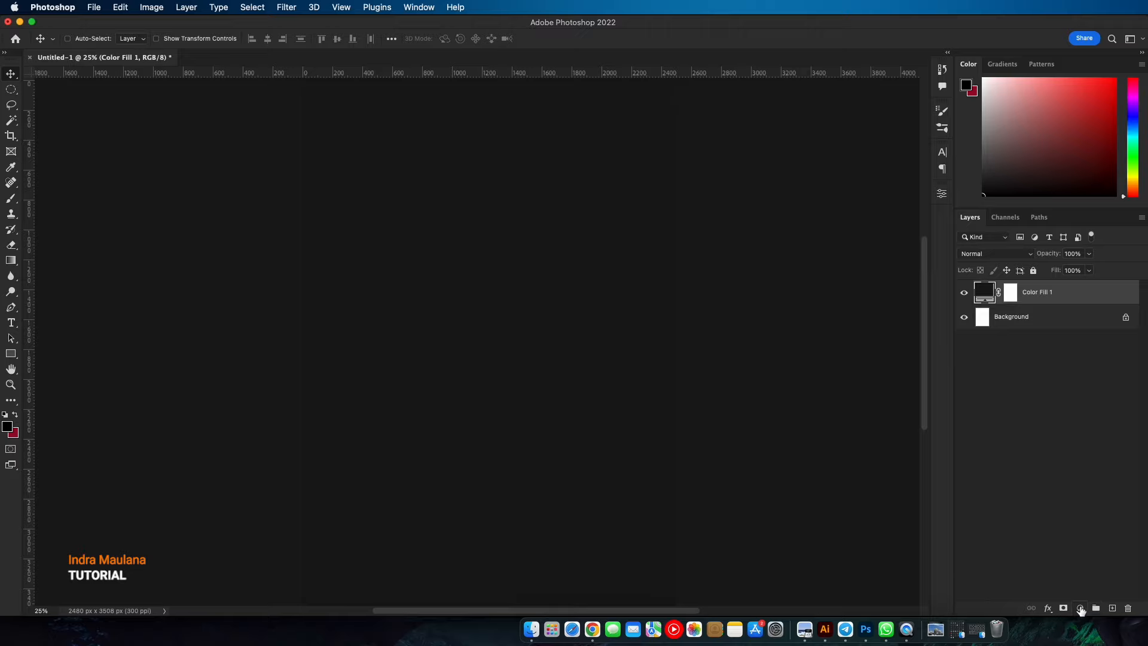
# - Set the foreground color to a slightly darker crimson red
pyautogui.click(8, 426)
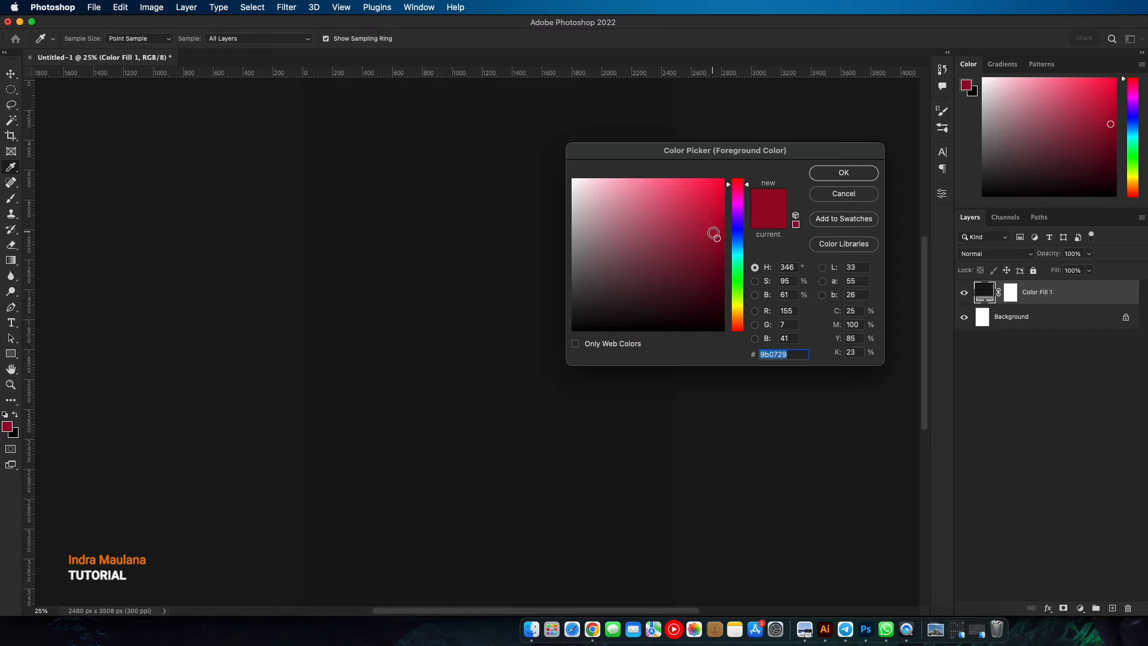
pyautogui.moveTo(714, 233); pyautogui.dragTo(716, 244)
pyautogui.click(850, 175)
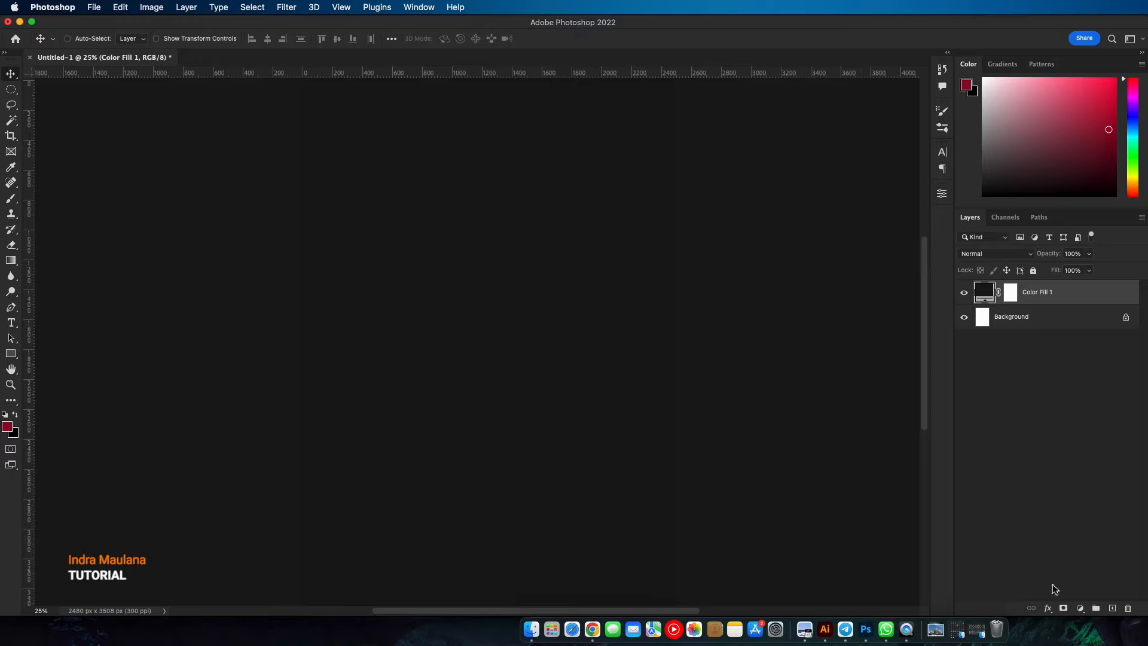
# - Add a reversed linear Gradient Fill layer from crimson to transparent, shifted up so the red fades out from the page's upper edge
pyautogui.click(1075, 607)
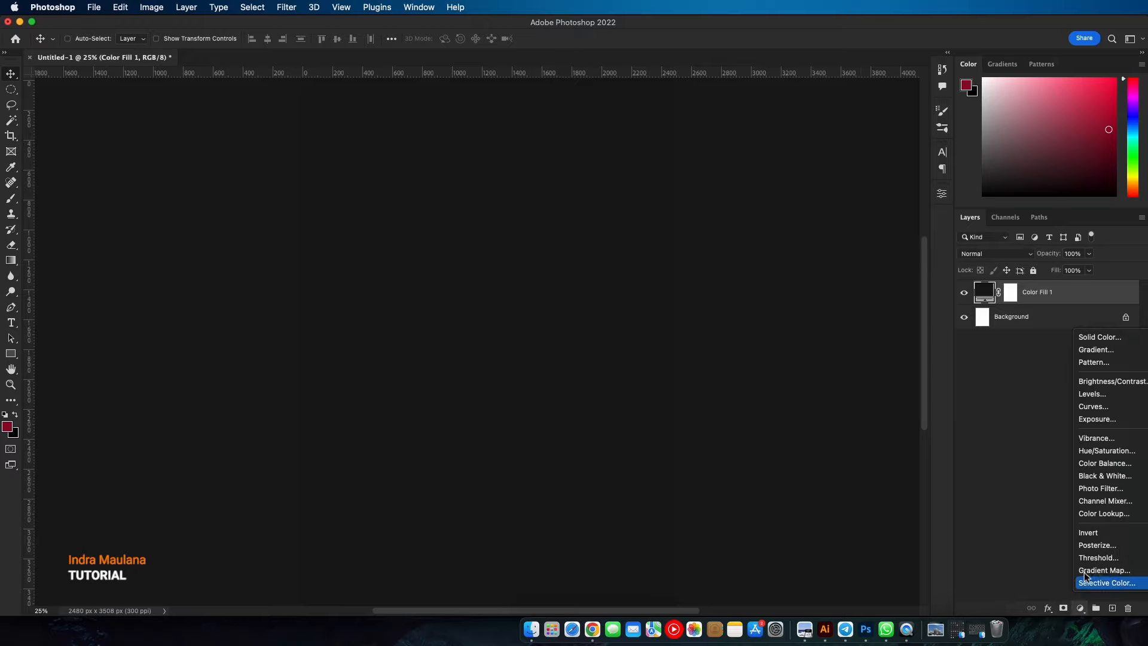
pyautogui.click(1095, 346)
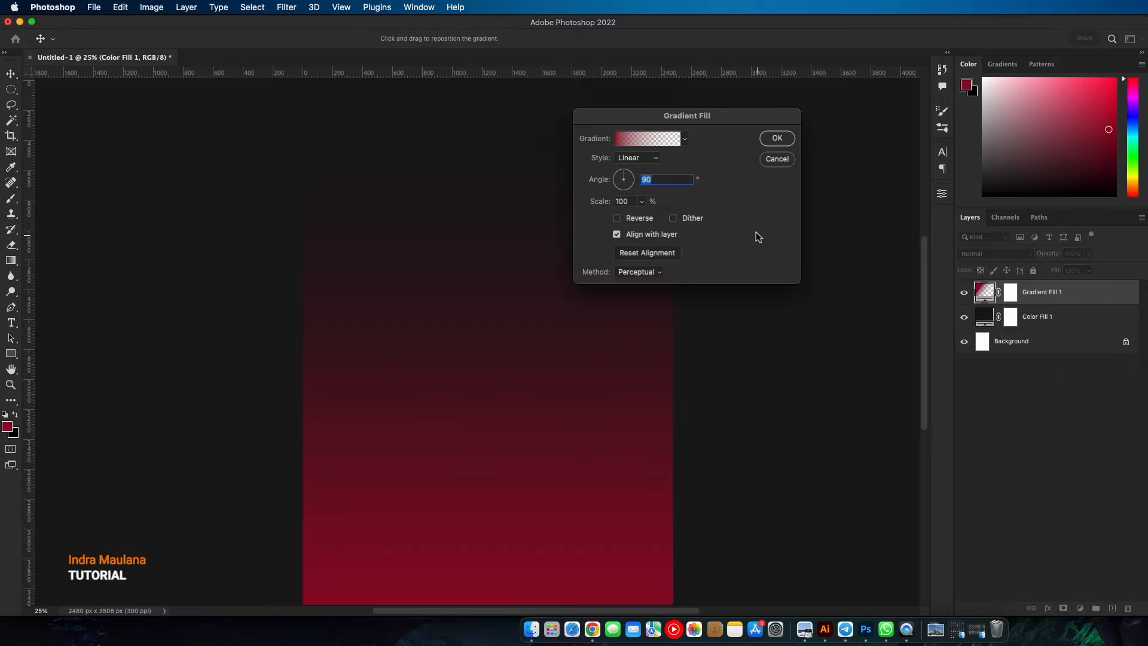
pyautogui.click(617, 218)
pyautogui.moveTo(656, 109); pyautogui.dragTo(720, 113)
pyautogui.moveTo(454, 323); pyautogui.dragTo(461, 119)
pyautogui.moveTo(453, 200); pyautogui.dragTo(455, 219)
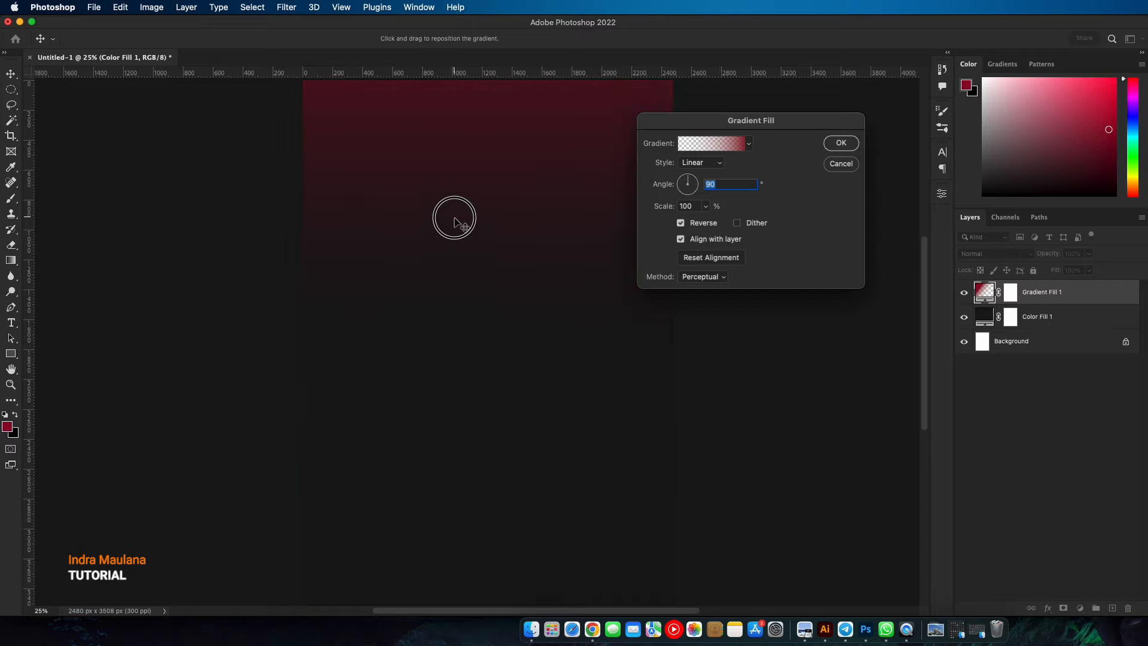
pyautogui.click(841, 143)
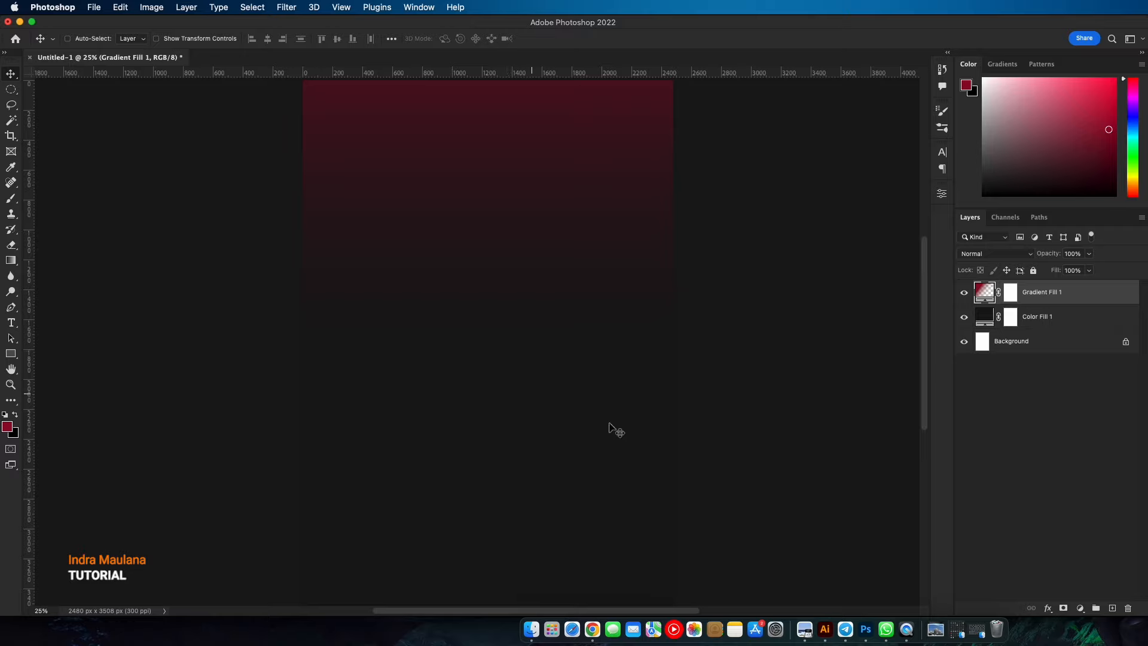
# - Draw a crimson rectangle about 2547 × 343 px across the page's upper edge on a new layer and give it a layer mask
pyautogui.click(1113, 608)
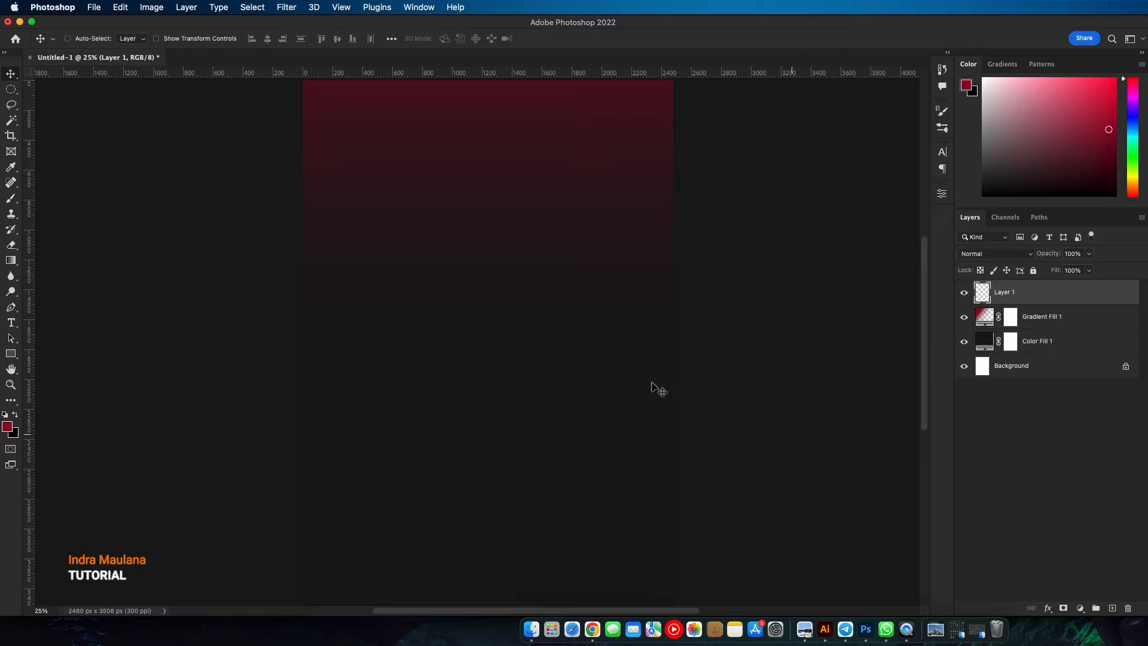
pyautogui.click(11, 199)
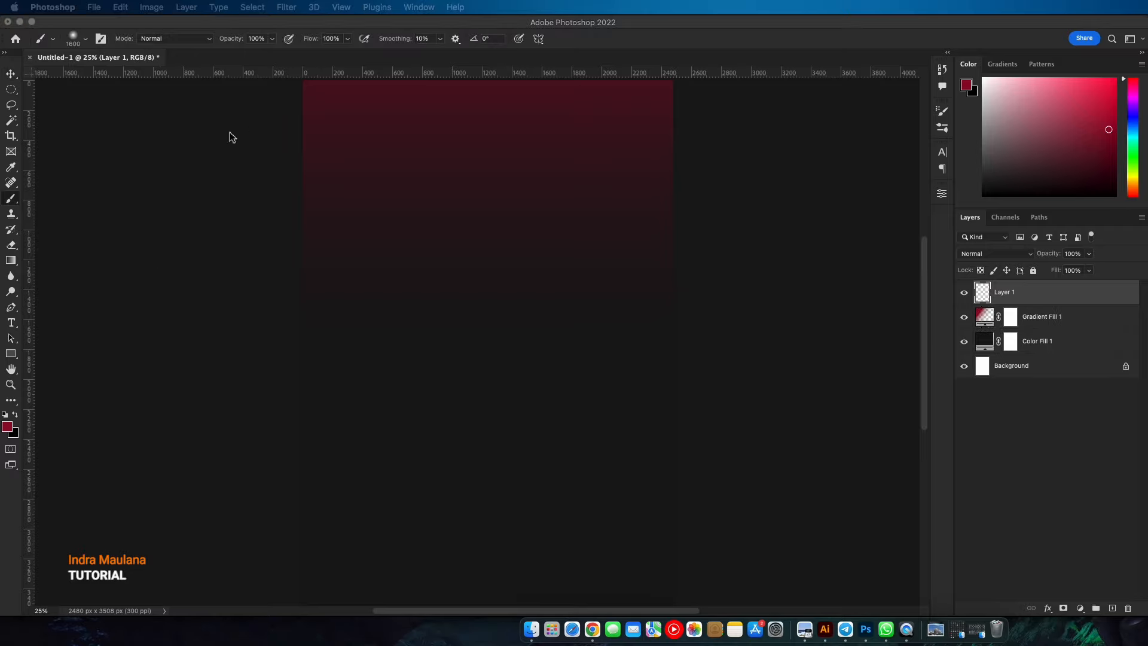
pyautogui.click(10, 73)
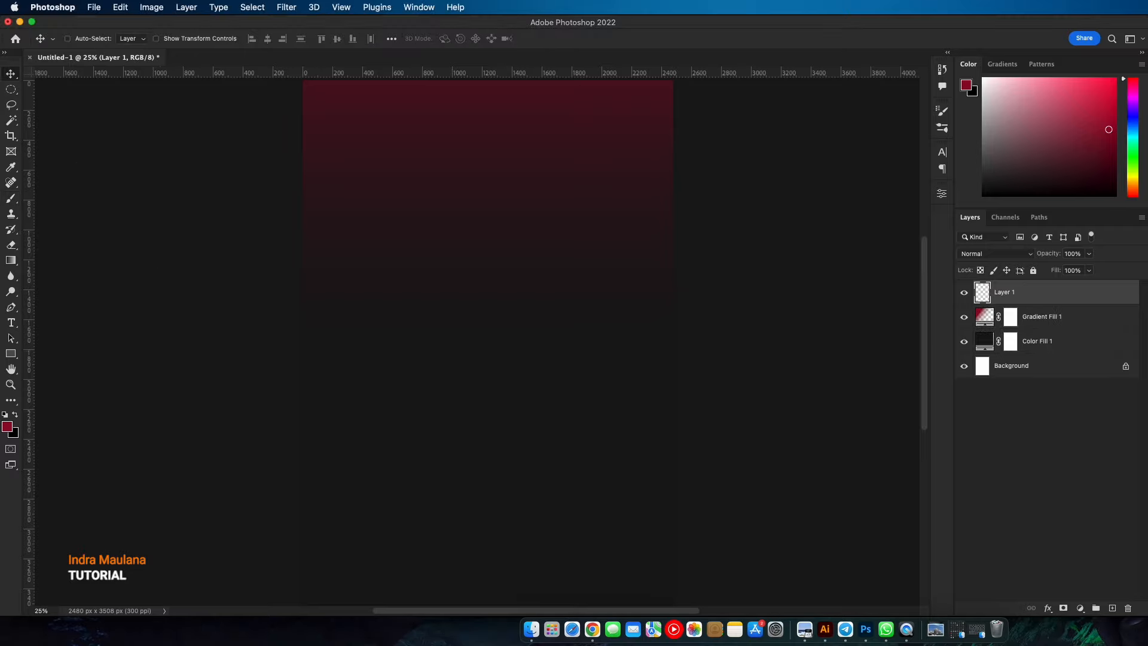
pyautogui.click(11, 353)
pyautogui.scroll(2, 457, 294)
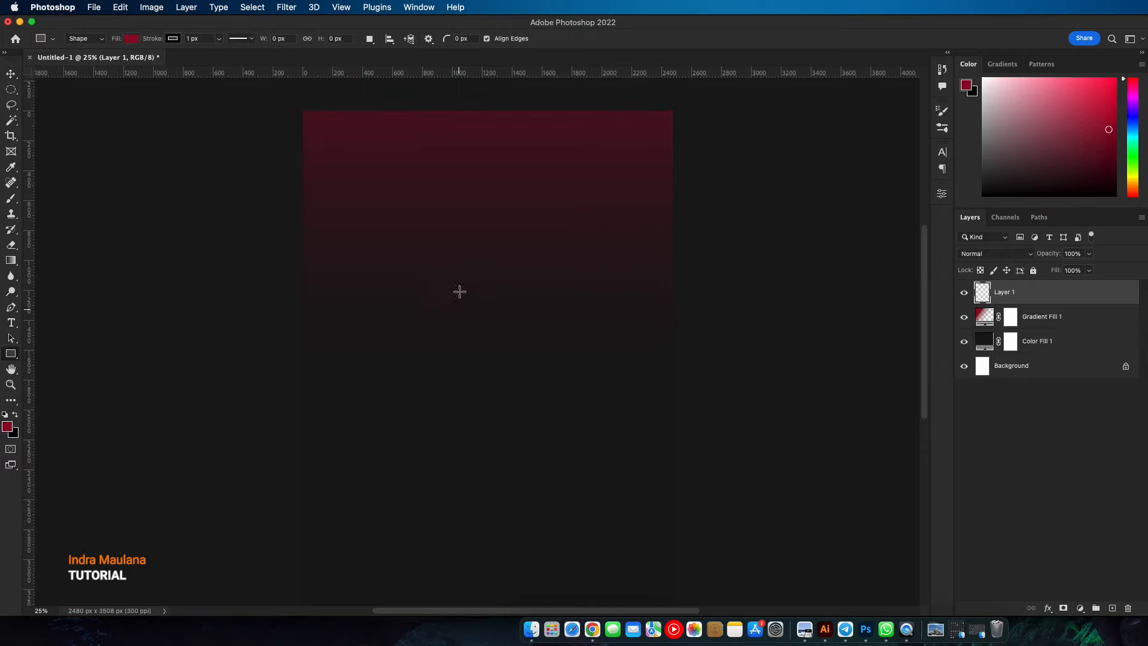
pyautogui.moveTo(298, 106); pyautogui.dragTo(678, 156)
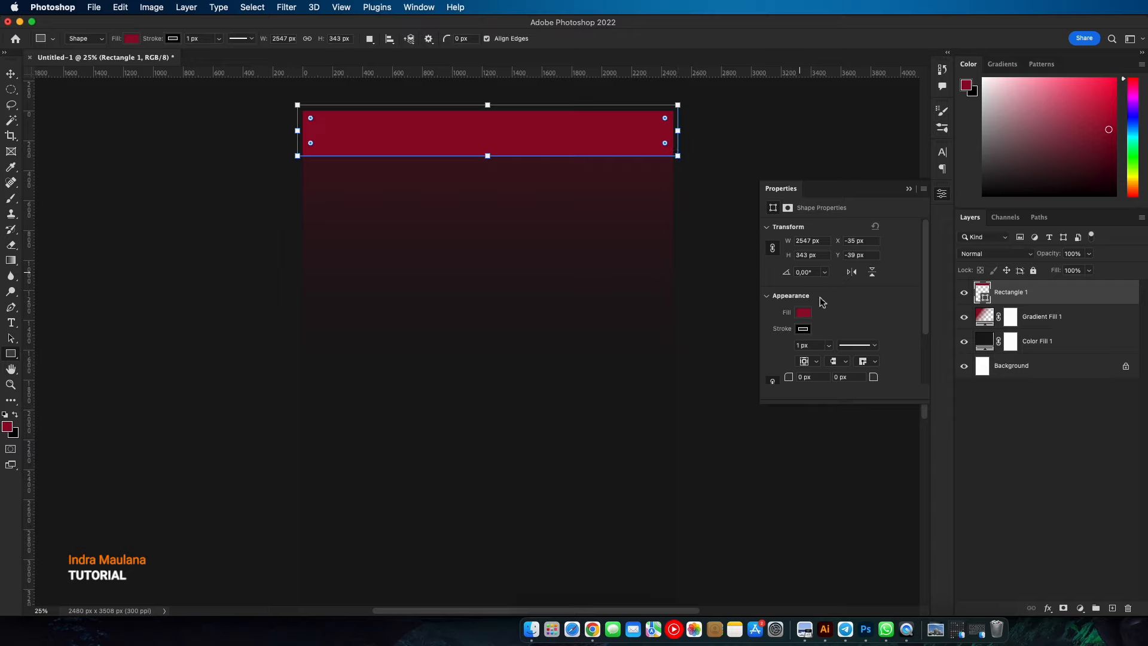
pyautogui.click(1063, 608)
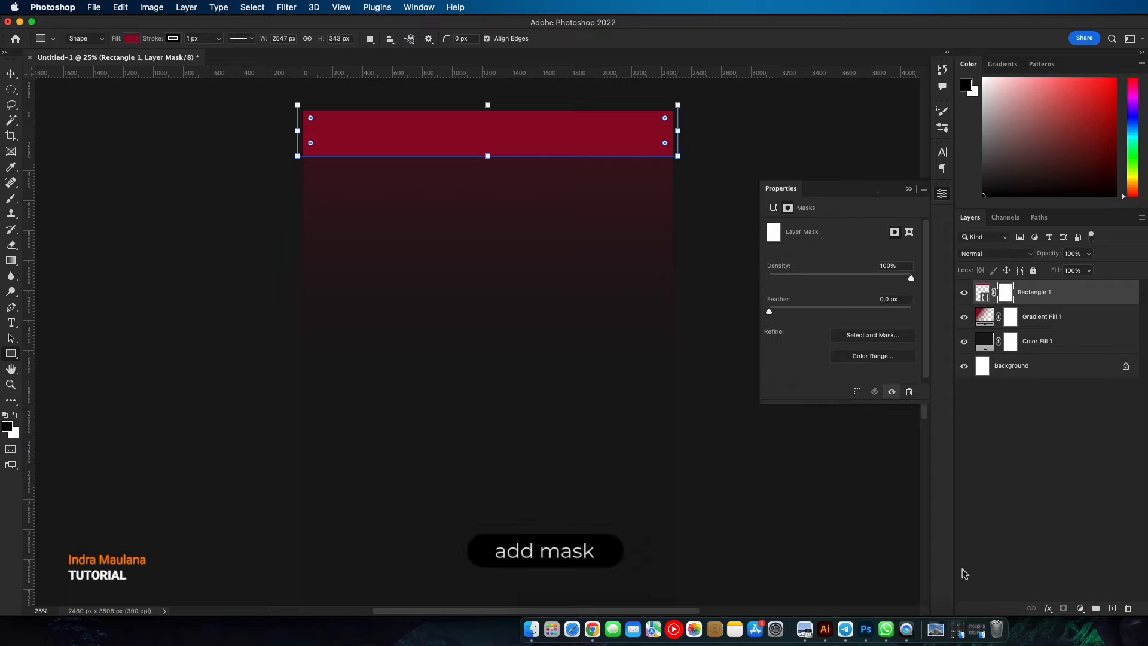
# - Choose the 464 px brush1.png brush for painting on the rectangle's mask
pyautogui.click(11, 198)
pyautogui.rightClick(497, 294)
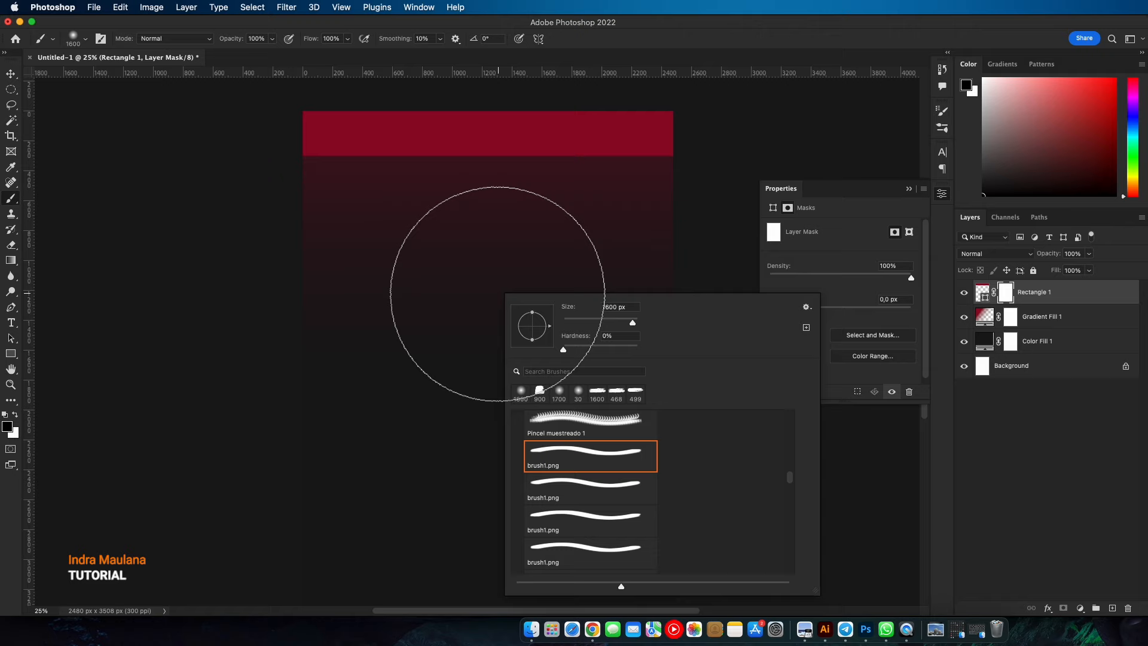
pyautogui.click(573, 465)
pyautogui.click(567, 517)
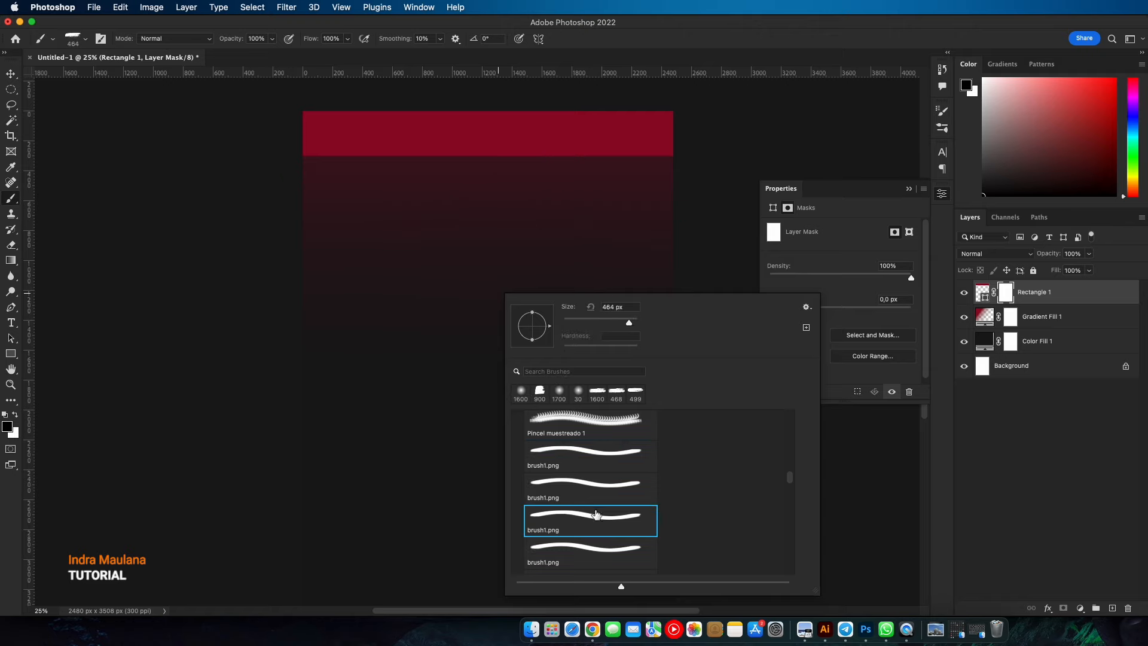
pyautogui.scroll(1, 589, 525)
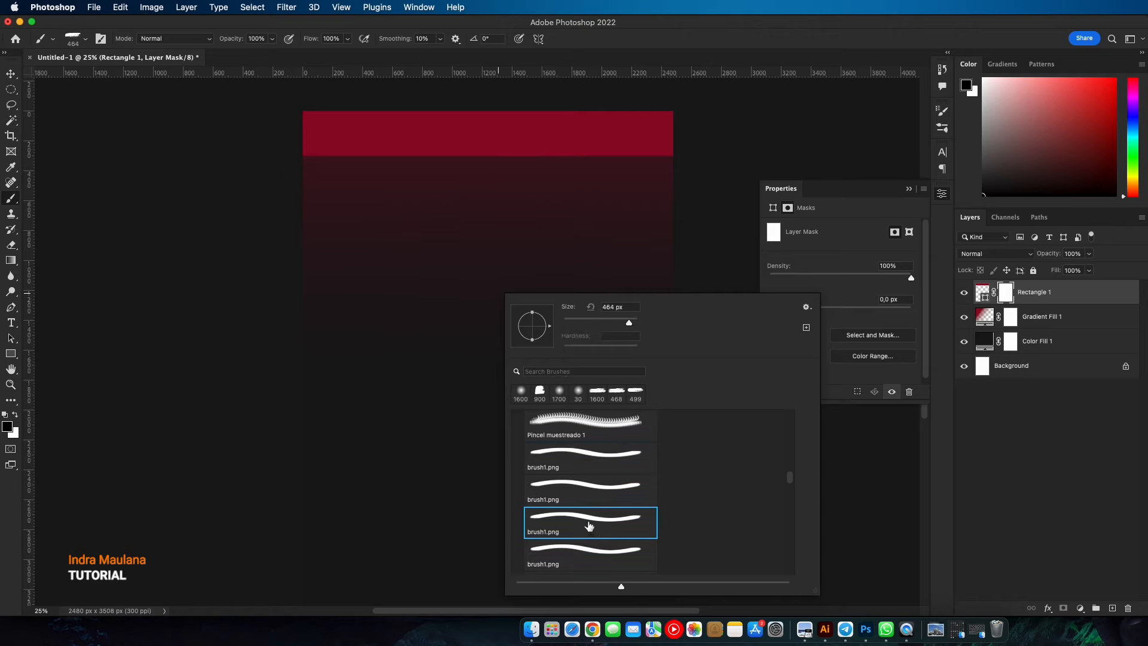
# - Show the Brush Settings and activate the Brush tool with the rough 120 px tip on the Rectangle 1 layer mask
pyautogui.click(418, 8)
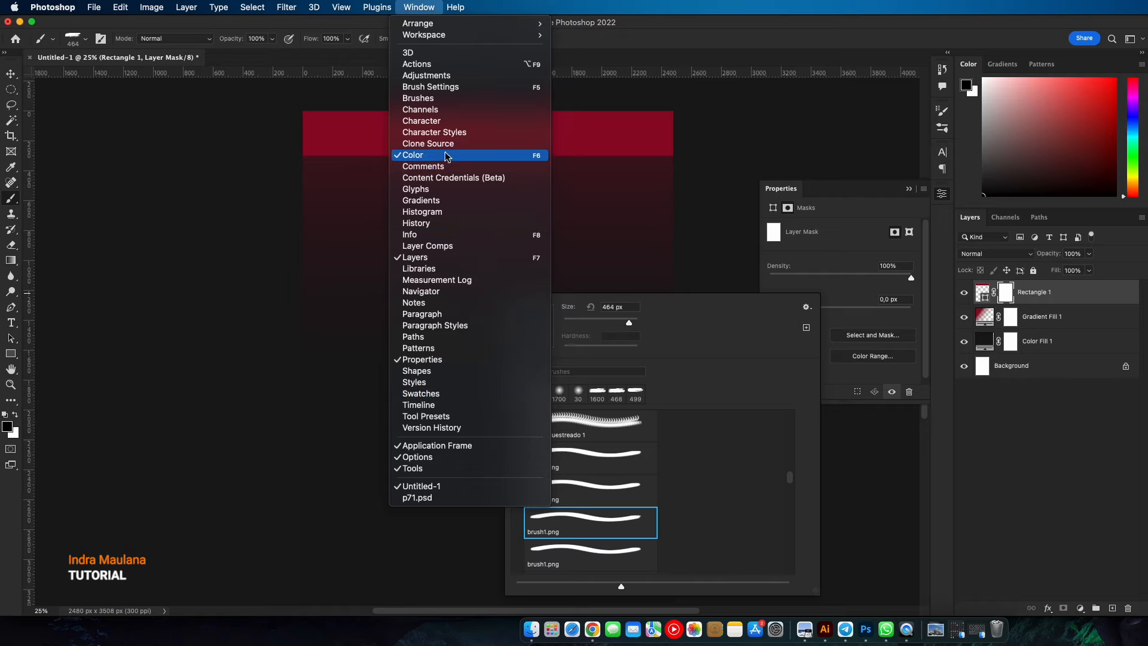
pyautogui.click(461, 92)
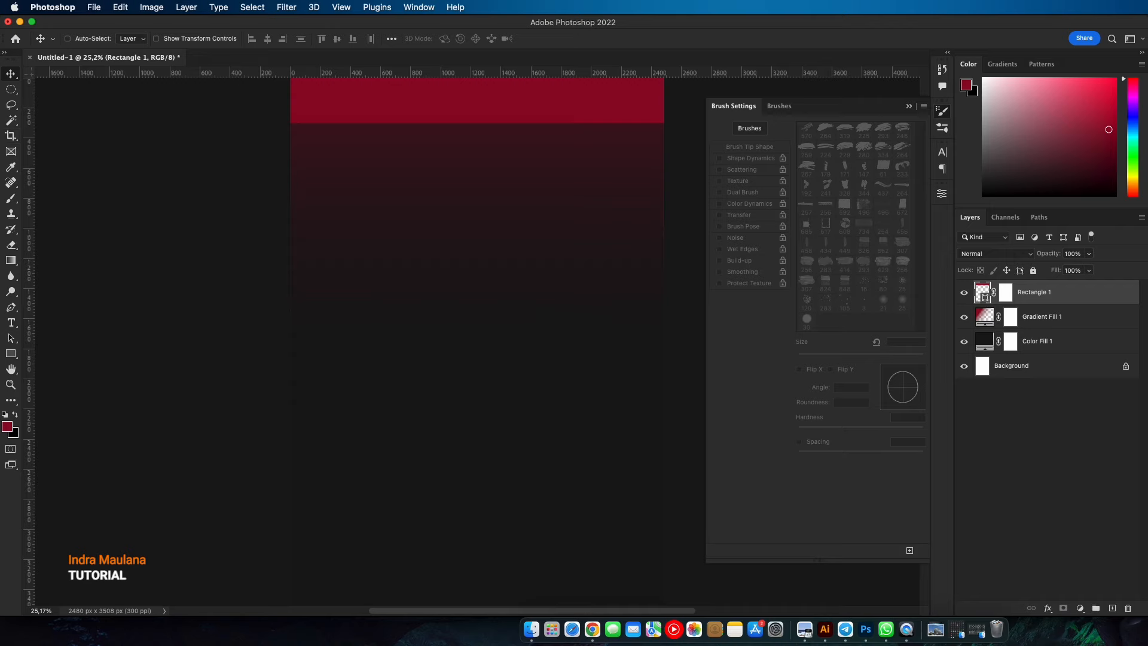
pyautogui.click(1006, 294)
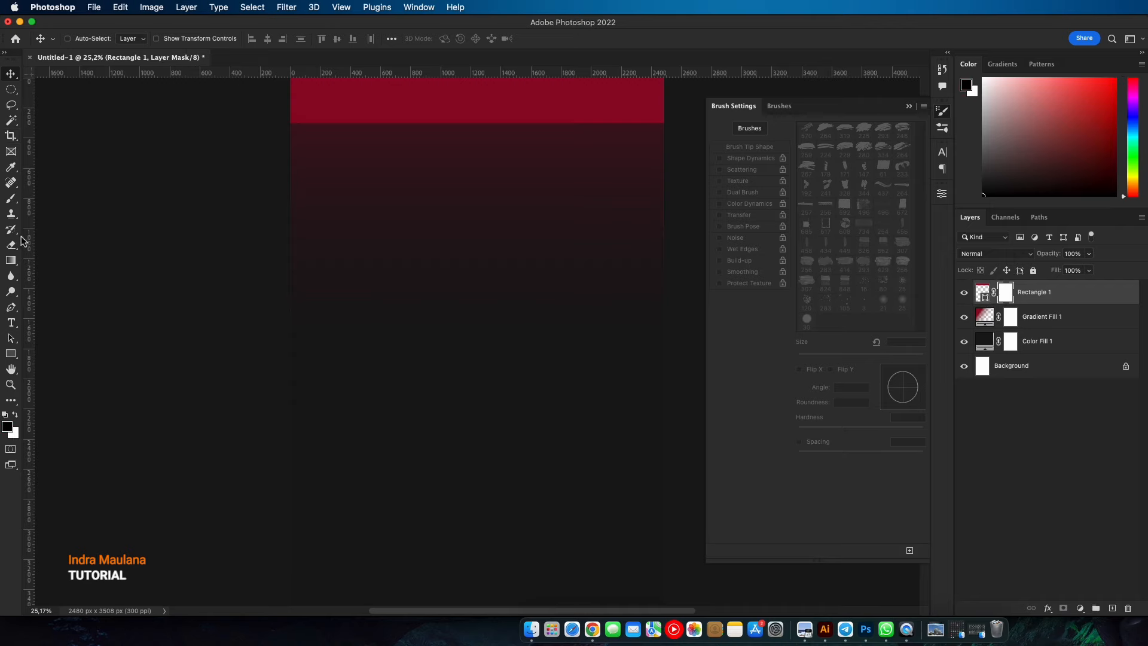
pyautogui.click(12, 199)
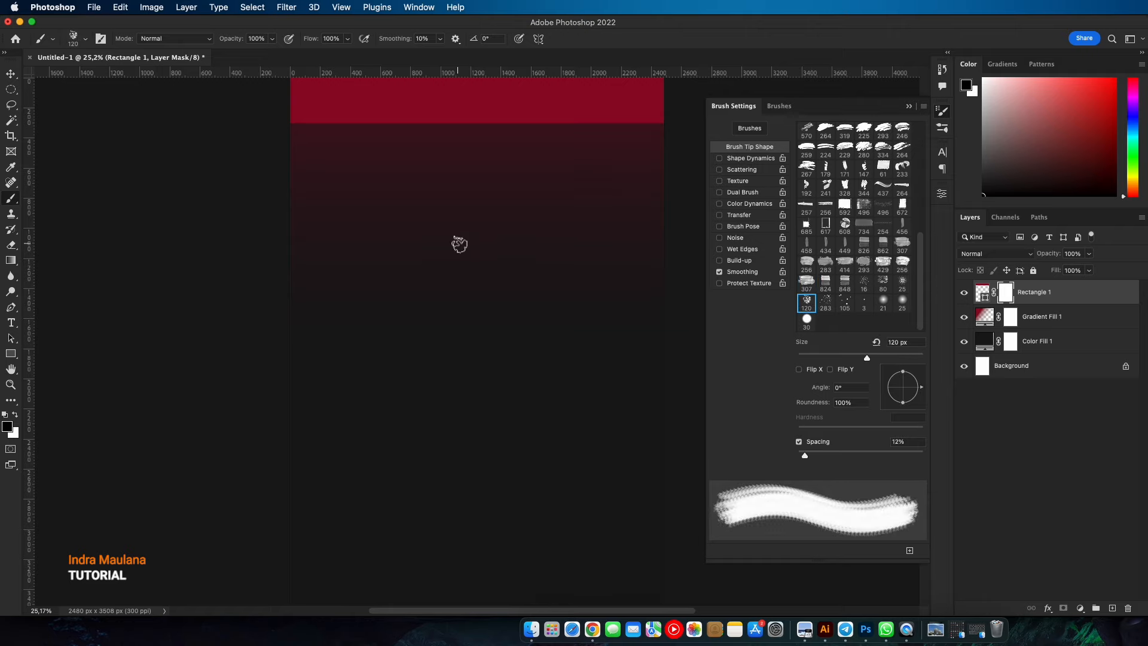
# - Enlarge the rough brush tip to 1000 px
pyautogui.press(']')
pyautogui.press(']')
pyautogui.press(']')
pyautogui.press(']')
pyautogui.press(']')
pyautogui.press(']')
pyautogui.press(']')
pyautogui.press(']')
pyautogui.press(']')
pyautogui.press(']')
pyautogui.press(']')
pyautogui.press(']')
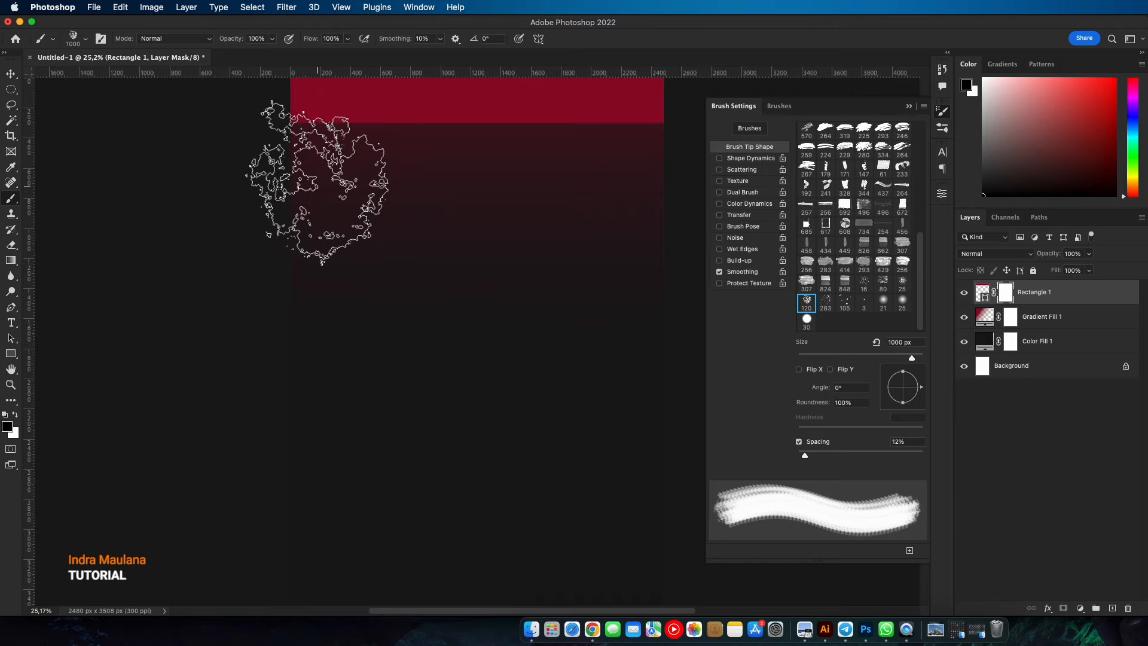
# - Paint black along the rectangle's lower edge on its mask for a ragged edge, rotating the brush tip to 65° and 137° between strokes
pyautogui.moveTo(320, 169)
pyautogui.mouseDown()
pyautogui.moveTo(586, 174)
pyautogui.moveTo(618, 244)
pyautogui.mouseUp()
pyautogui.moveTo(913, 383); pyautogui.dragTo(910, 373)
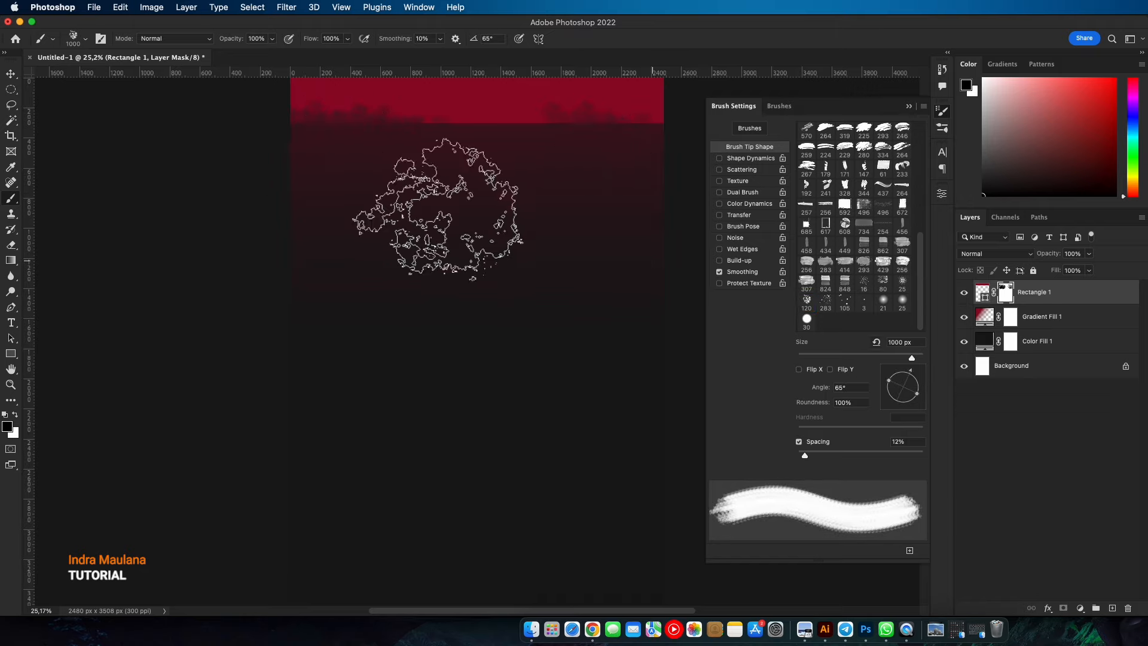
pyautogui.moveTo(365, 165); pyautogui.dragTo(652, 173)
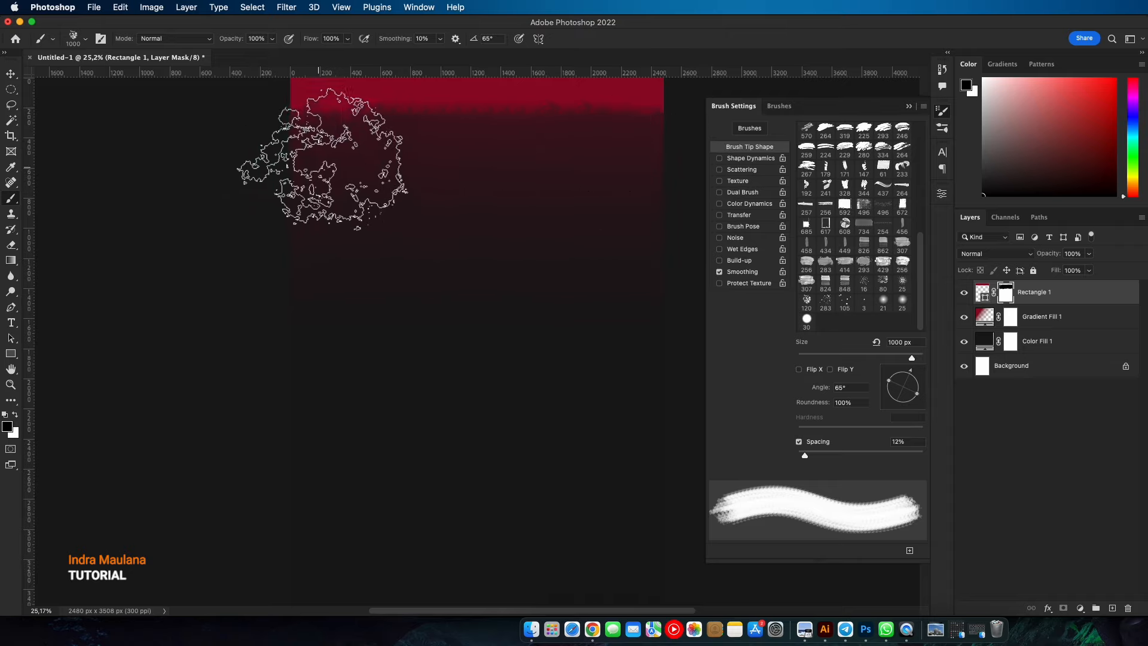
pyautogui.moveTo(913, 378); pyautogui.dragTo(890, 376)
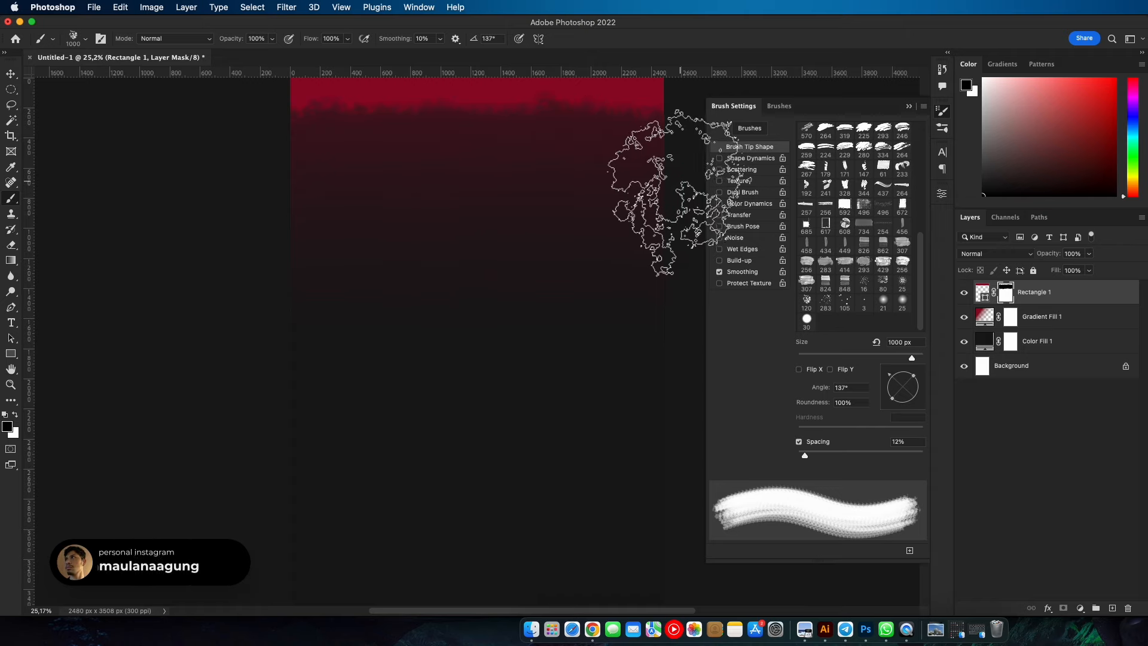
pyautogui.scroll(3, 515, 353)
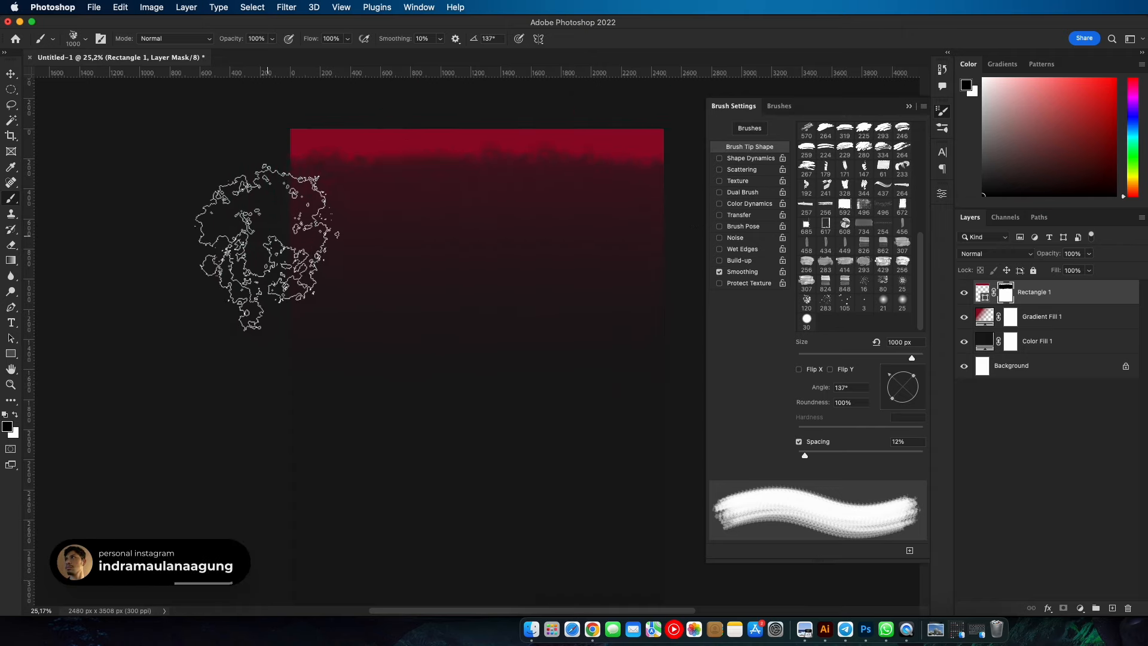
# - Rotate the brush tip to -149° and try another stroke across the red band's ragged lower edge on its mask
pyautogui.moveTo(896, 379); pyautogui.dragTo(892, 393)
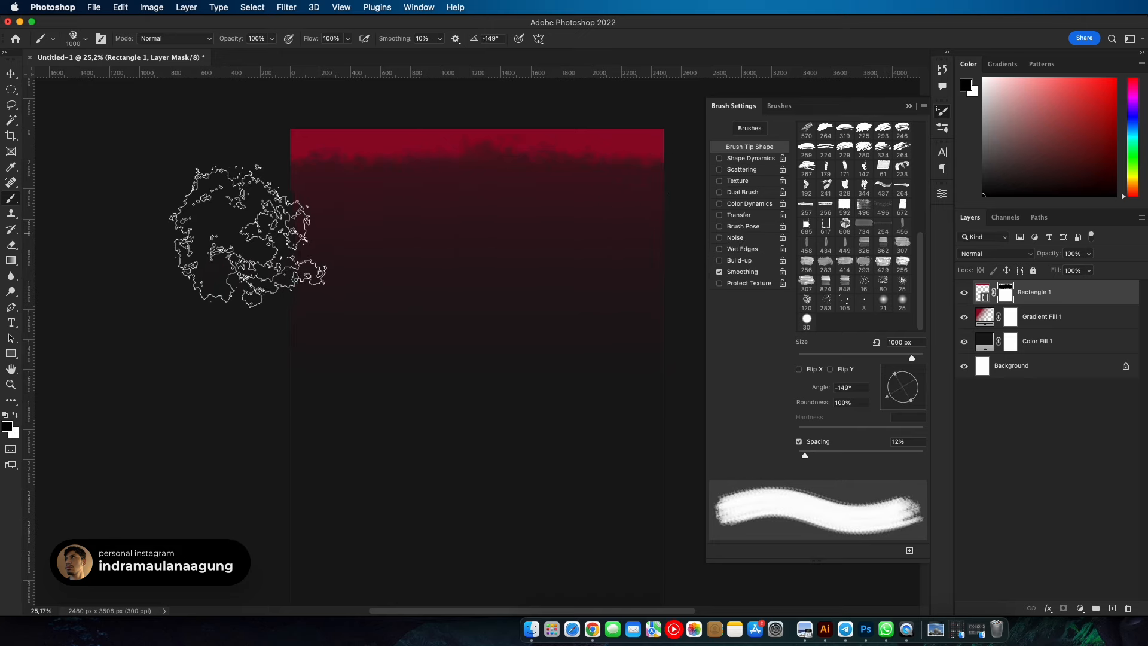
pyautogui.moveTo(378, 210); pyautogui.dragTo(636, 203)
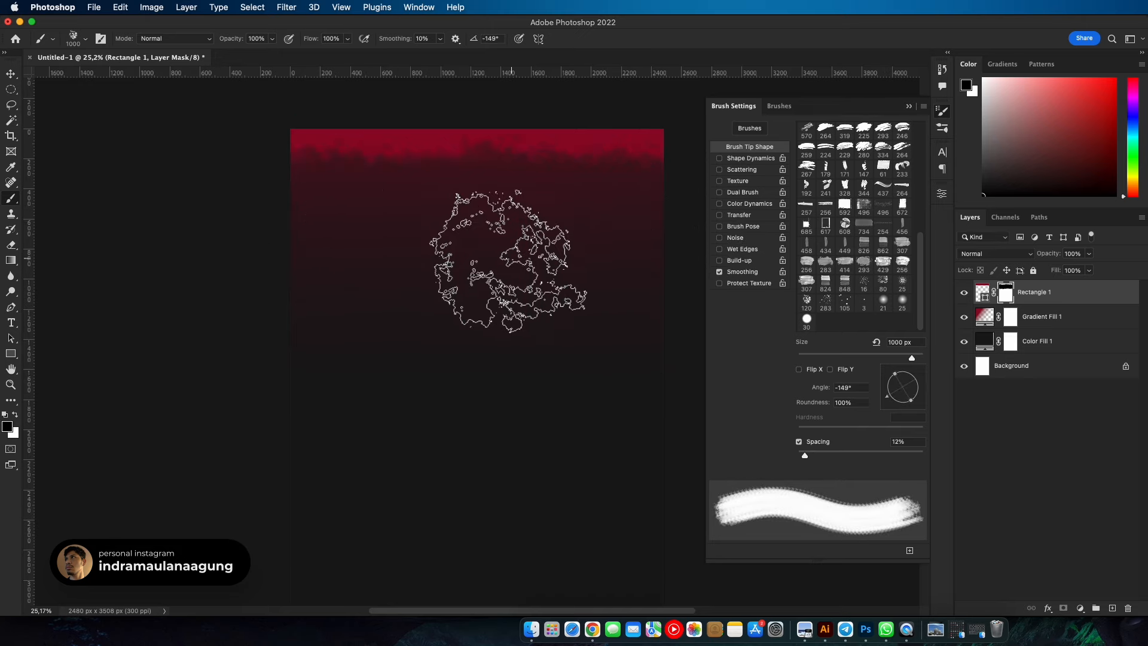
pyautogui.press('super+z')
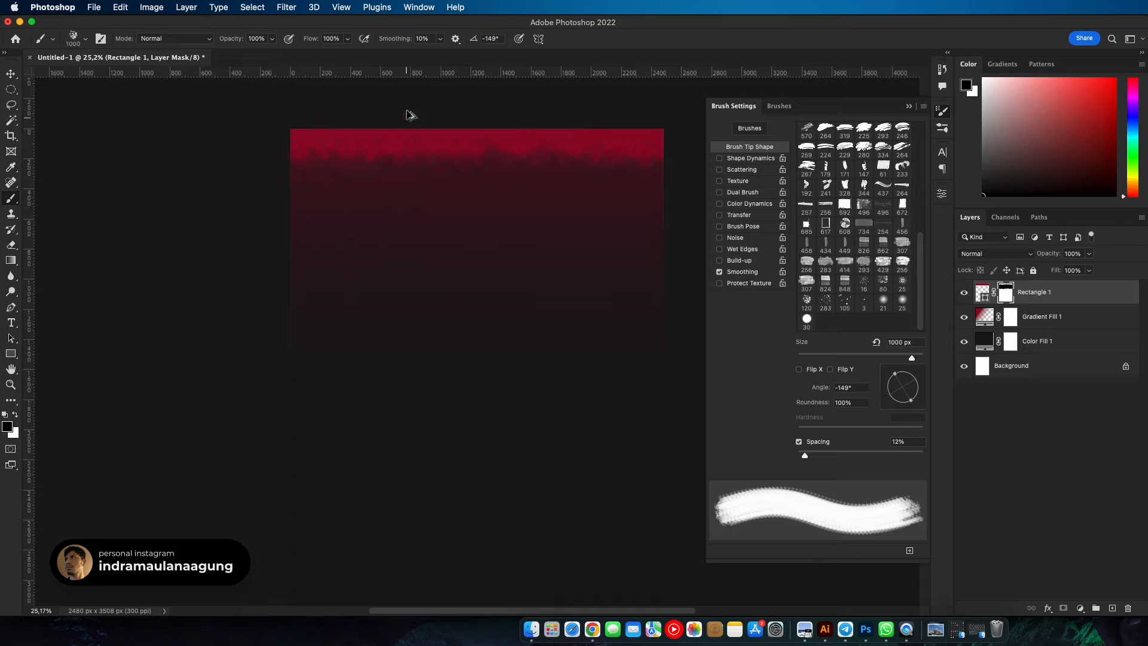
pyautogui.click(272, 38)
pyautogui.moveTo(275, 53); pyautogui.dragTo(243, 52)
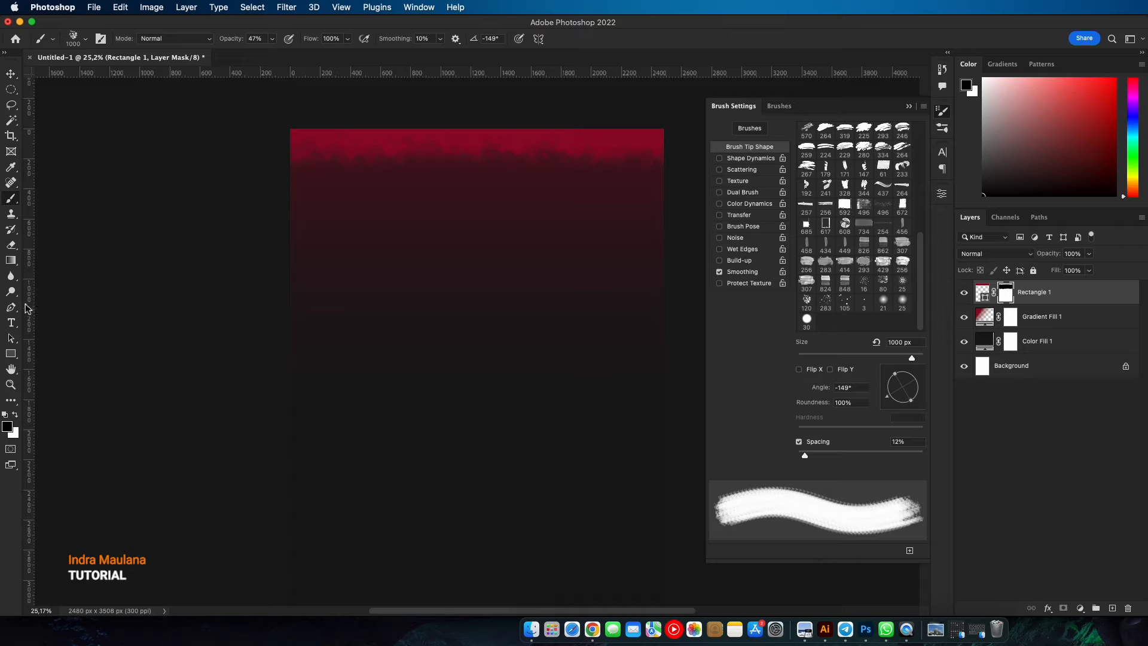
pyautogui.click(272, 39)
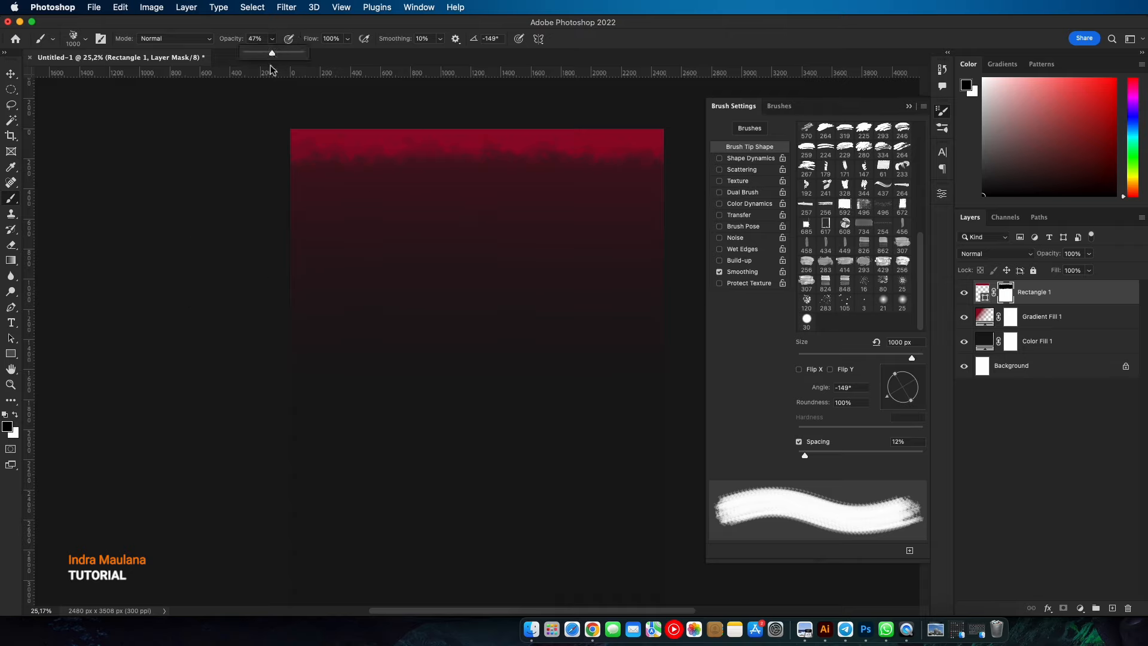
pyautogui.moveTo(270, 52); pyautogui.dragTo(328, 60)
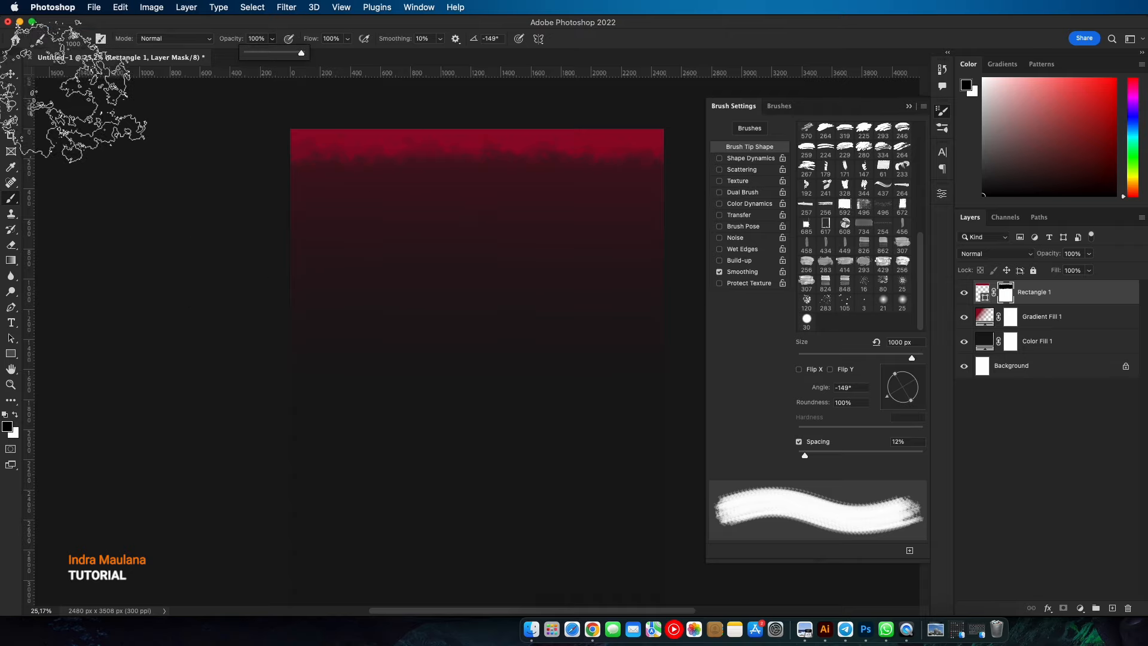
# - Duplicate the Rectangle 1 layer with its mask and move the copy straight down near the poster's lower edge
pyautogui.press('v')
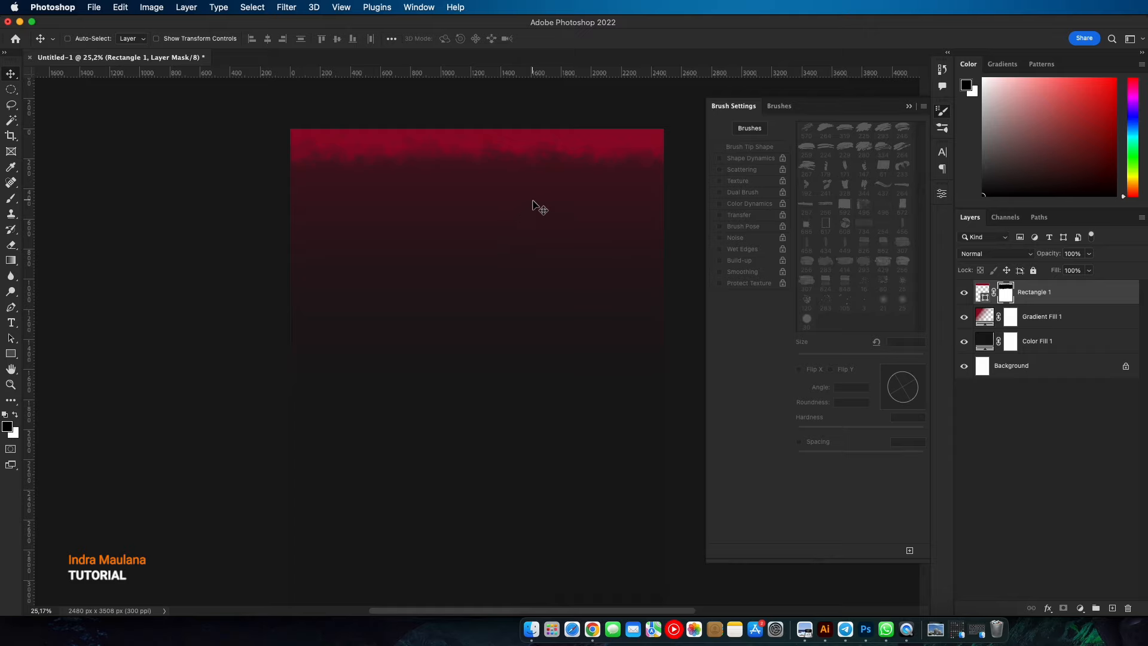
pyautogui.hscroll(-2, 573, 209)
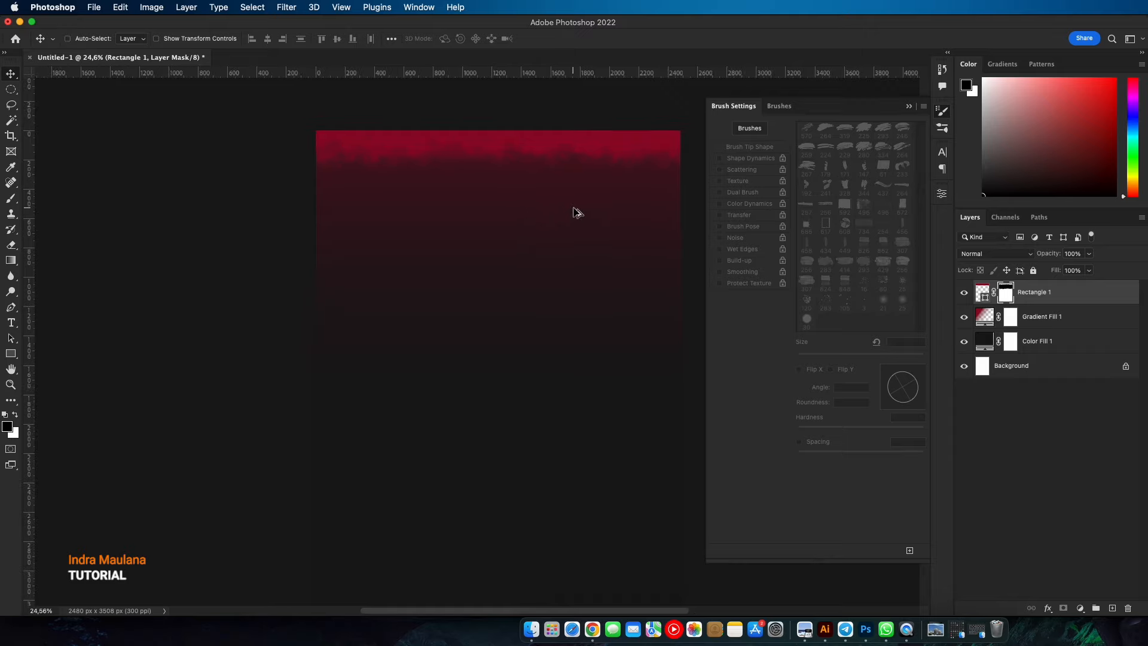
pyautogui.scroll(-5, 574, 211)
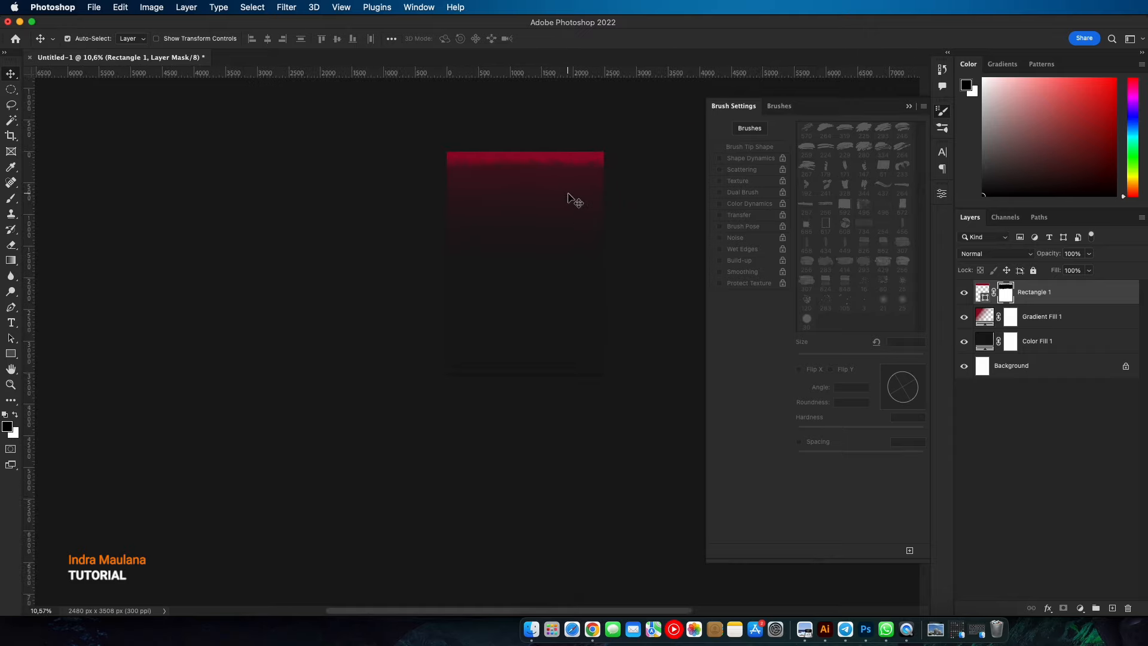
pyautogui.scroll(-2, 574, 200)
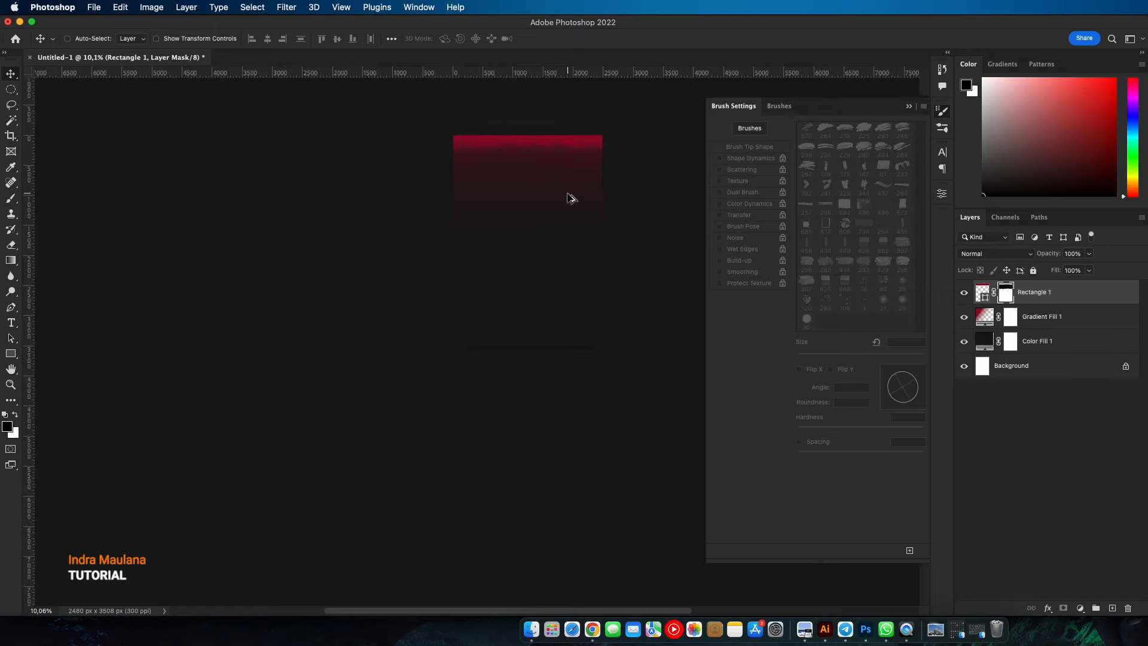
pyautogui.scroll(3, 571, 198)
pyautogui.moveTo(566, 158); pyautogui.dragTo(539, 191)
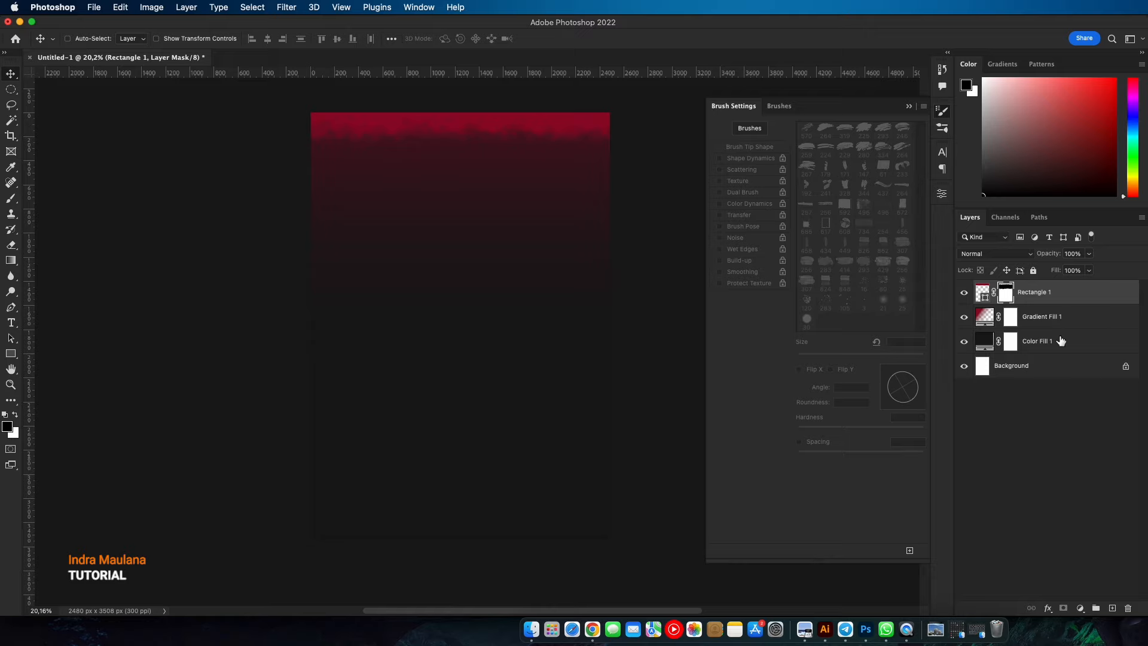
pyautogui.moveTo(1061, 292); pyautogui.dragTo(1113, 608)
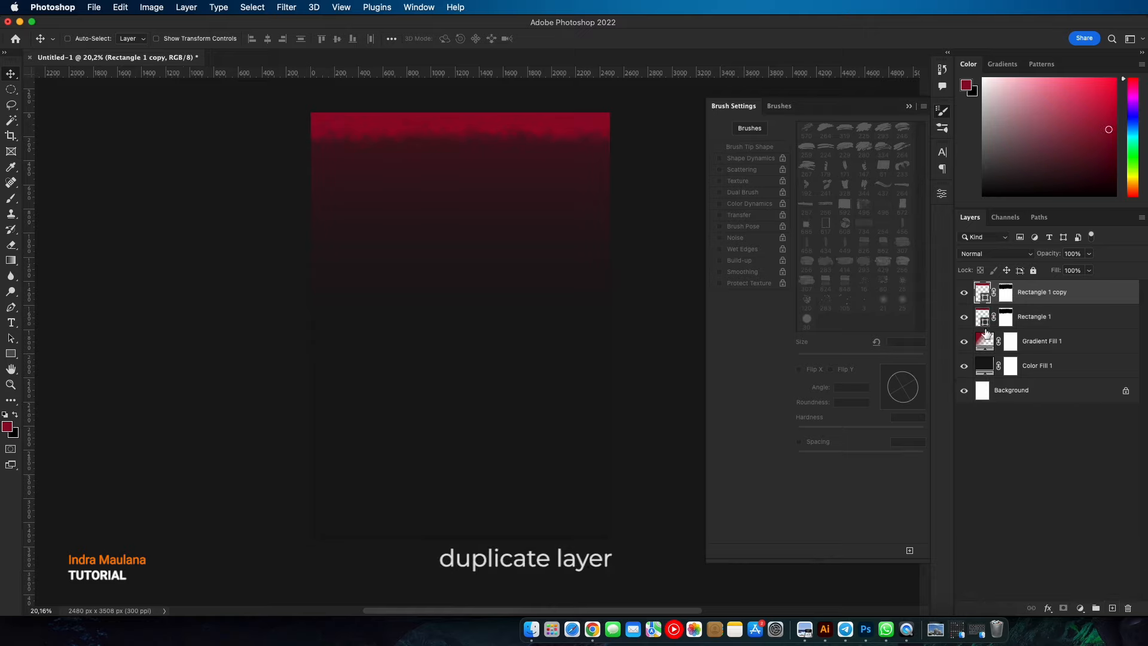
pyautogui.moveTo(544, 152); pyautogui.dragTo(533, 477)
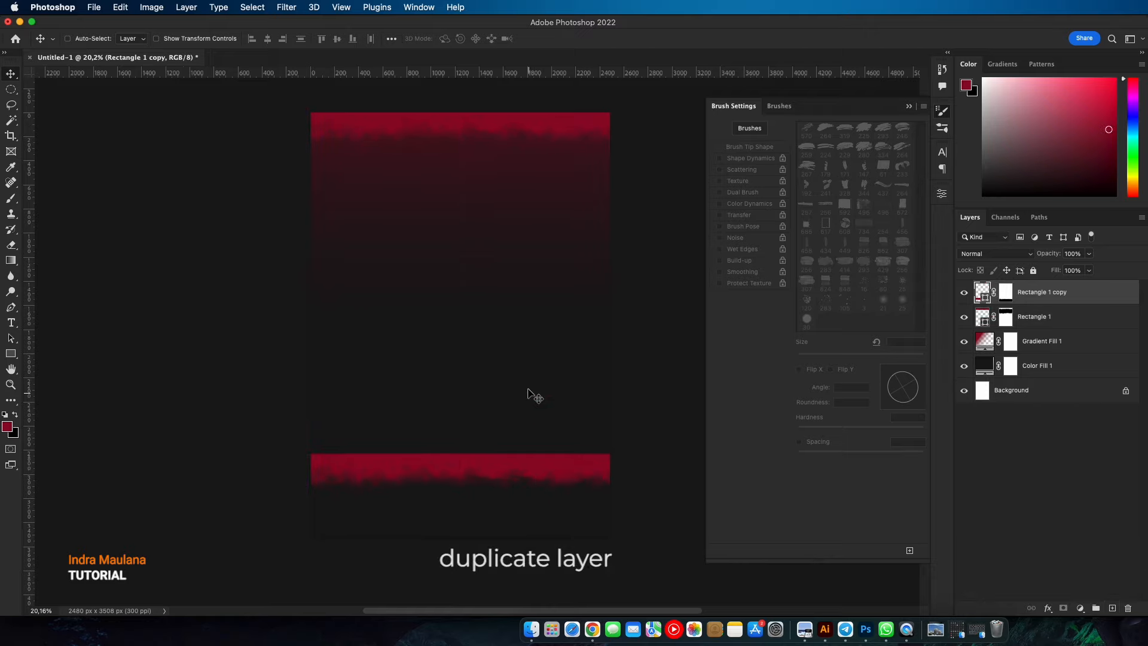
# - Flip the copied red band vertically and place it flush with the poster's lower edge
pyautogui.click(121, 12)
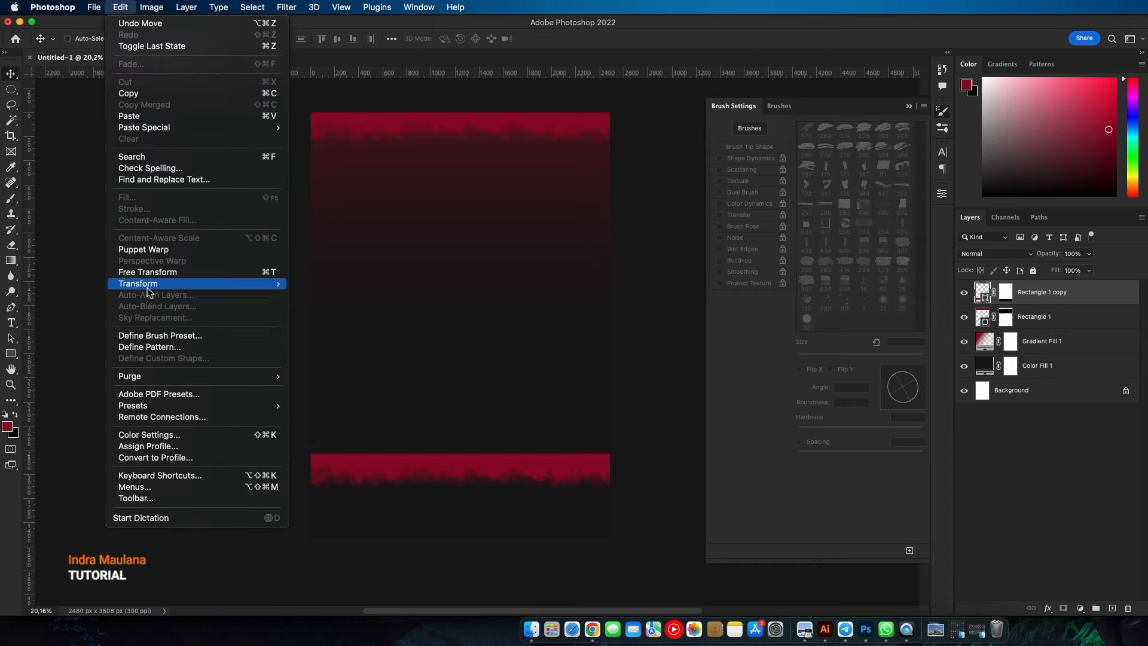
pyautogui.moveTo(143, 284)
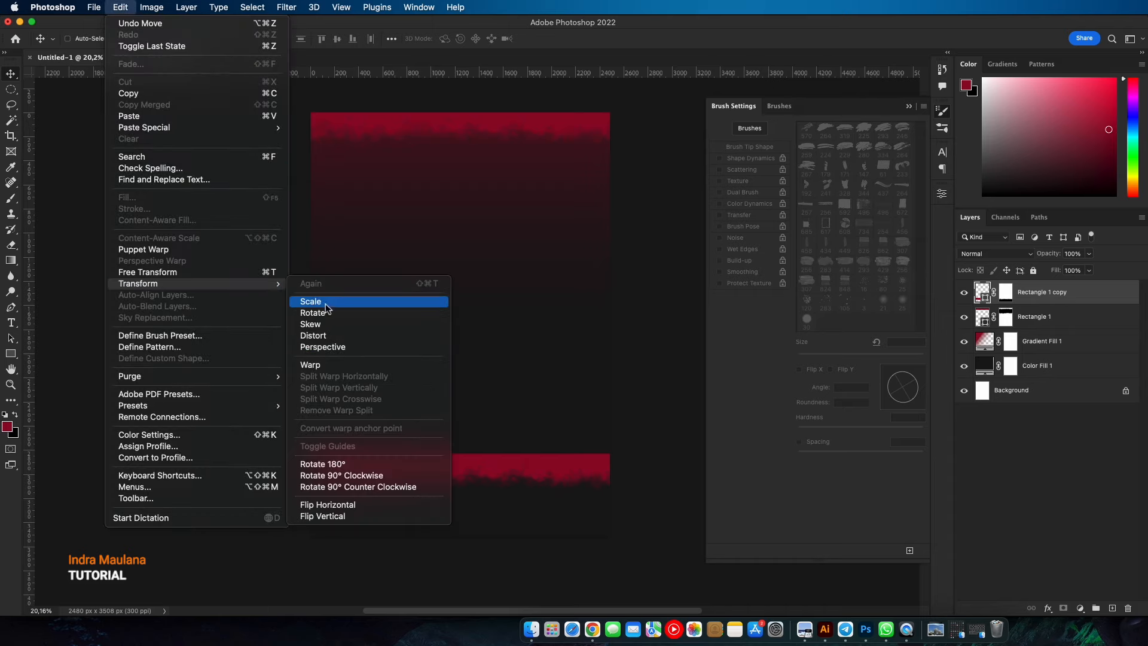
pyautogui.click(213, 272)
pyautogui.rightClick(483, 473)
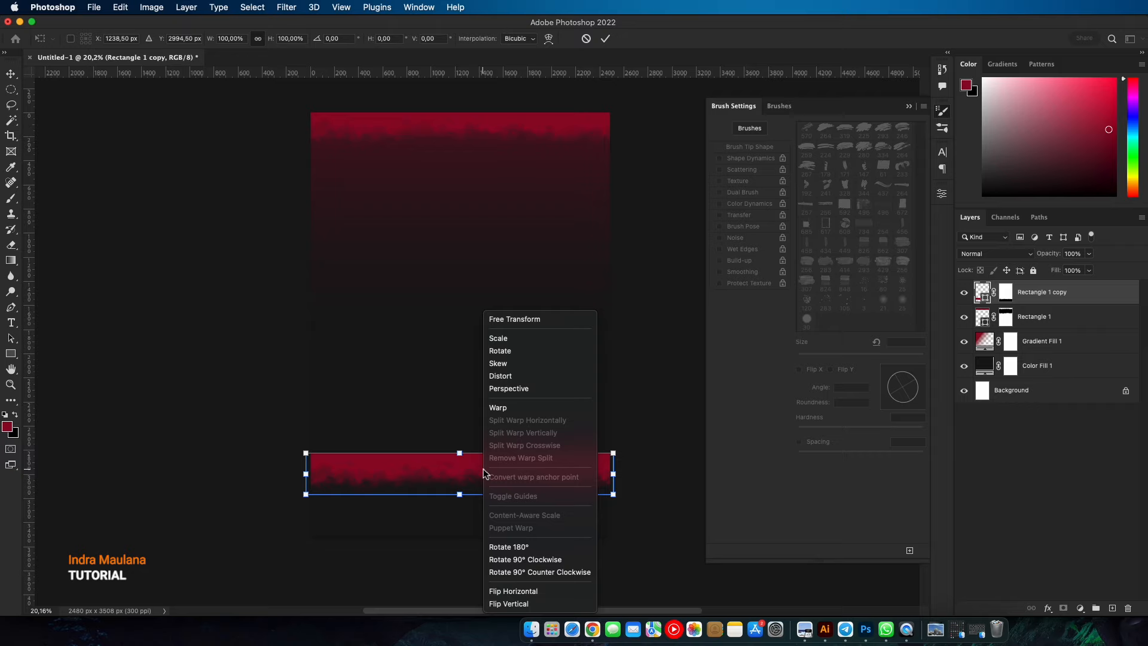
pyautogui.click(543, 603)
pyautogui.moveTo(540, 482); pyautogui.dragTo(535, 525)
pyautogui.press('Return')
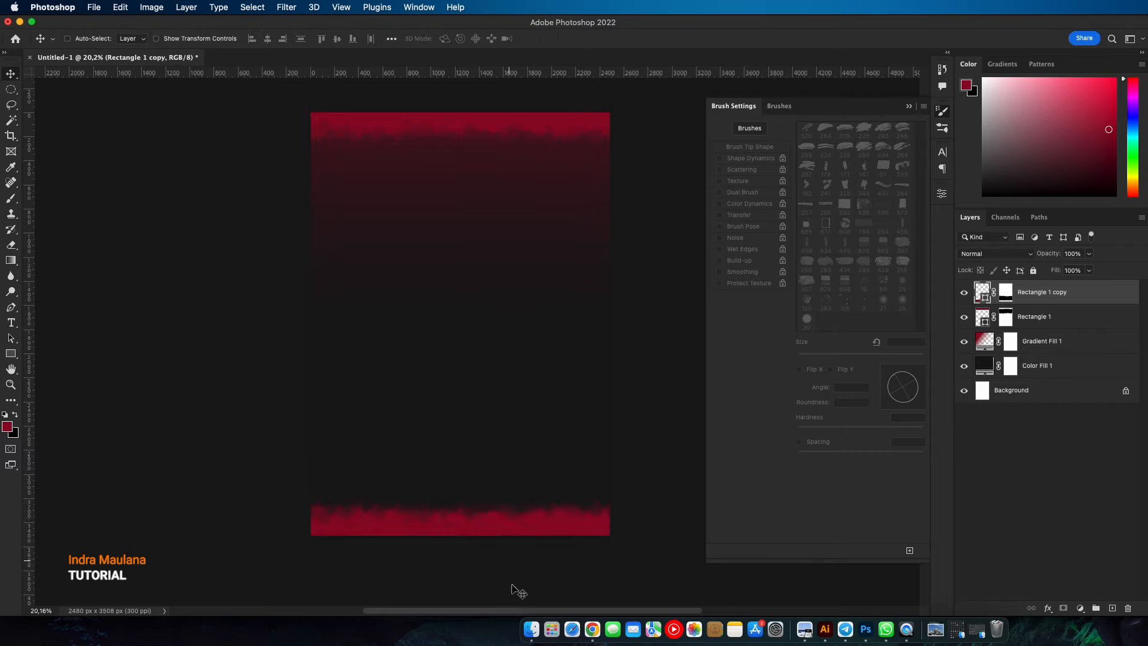
# - Reposition the Gradient Fill 1 gradient slightly lower so the crimson reaches farther down the poster
pyautogui.click(1042, 348)
pyautogui.doubleClick(985, 342)
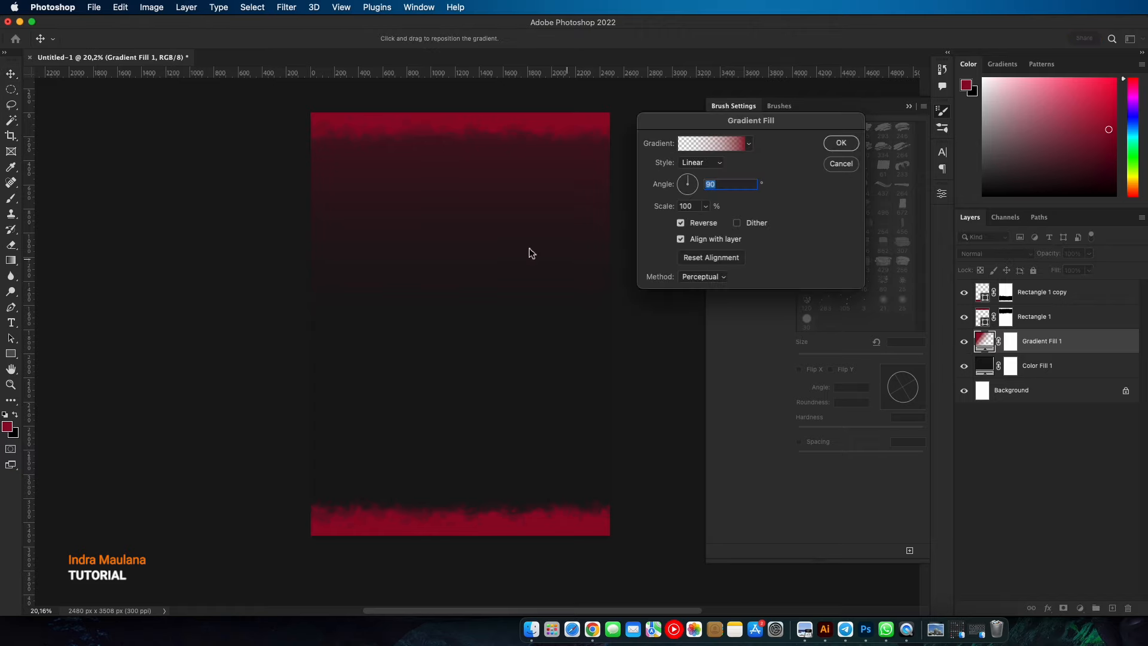
pyautogui.moveTo(468, 220)
pyautogui.mouseDown()
pyautogui.moveTo(461, 259)
pyautogui.moveTo(466, 238)
pyautogui.mouseUp()
pyautogui.click(837, 143)
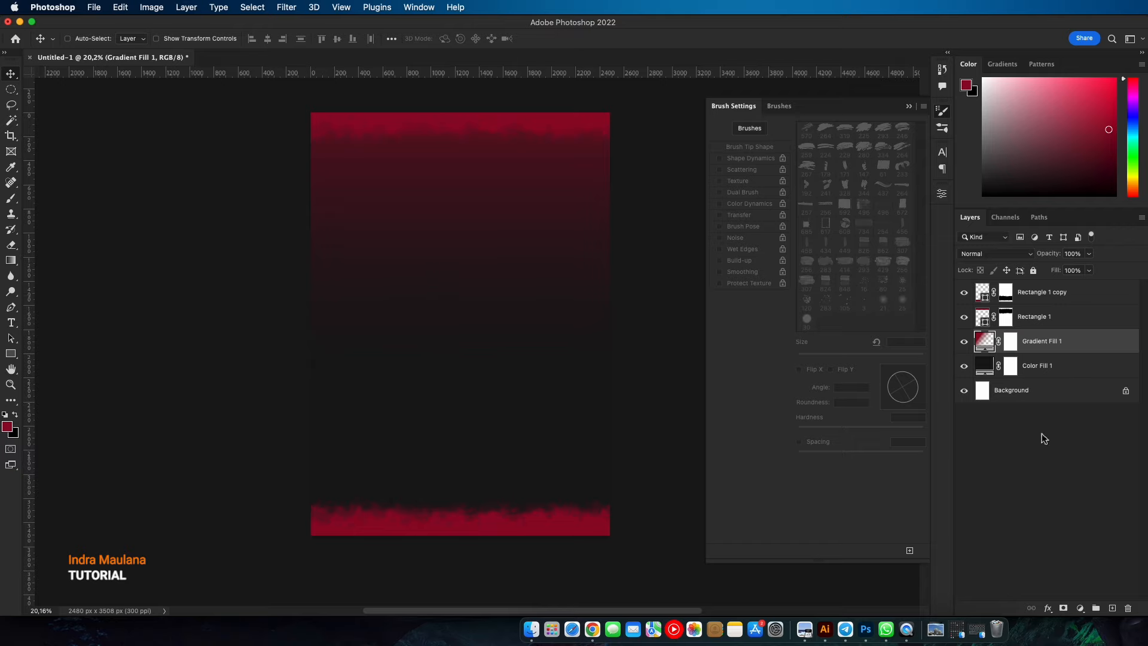
# - Add a new empty layer above Rectangle 1 copy and activate the Brush tool, keeping the rough tip
pyautogui.click(1077, 297)
pyautogui.click(1104, 607)
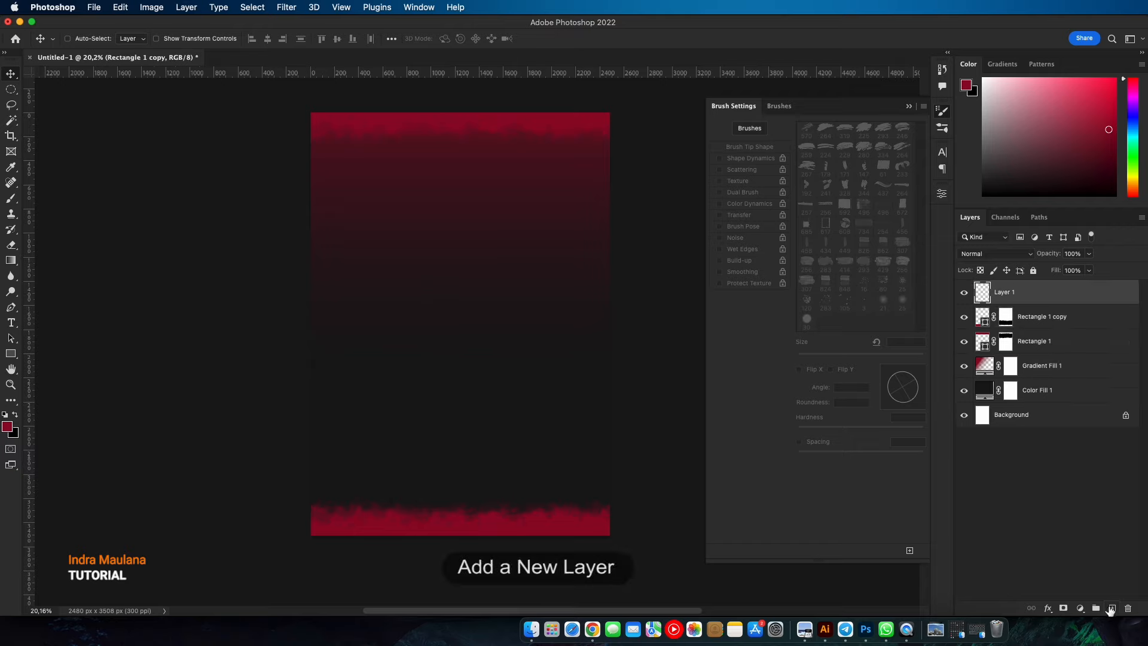
pyautogui.click(12, 200)
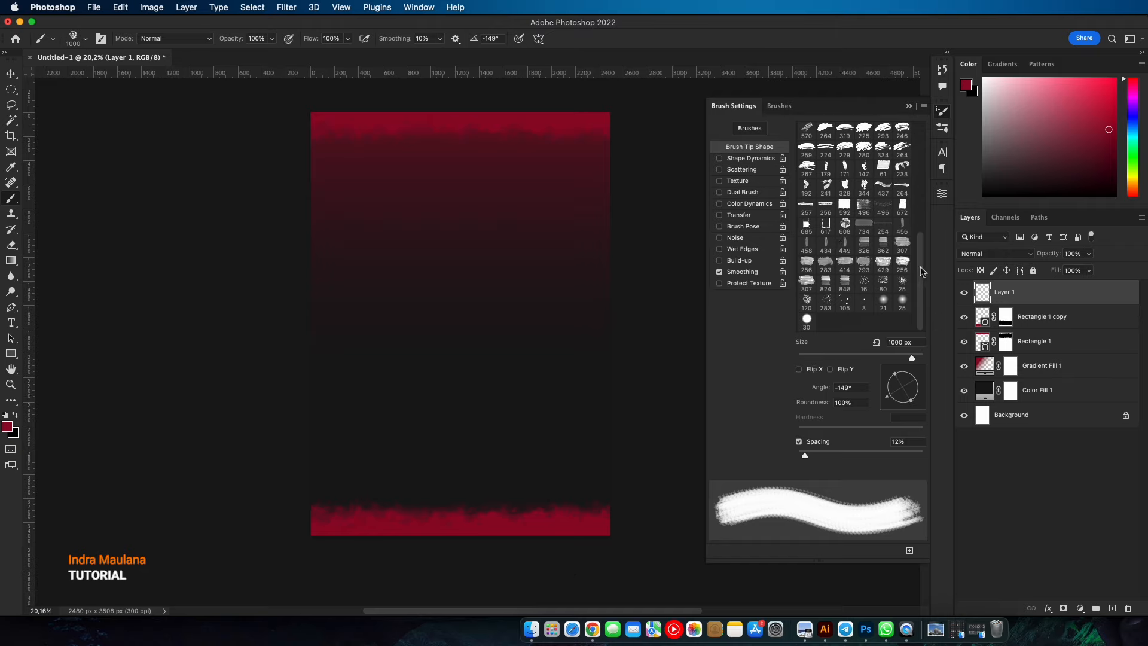
pyautogui.moveTo(921, 271); pyautogui.dragTo(920, 147)
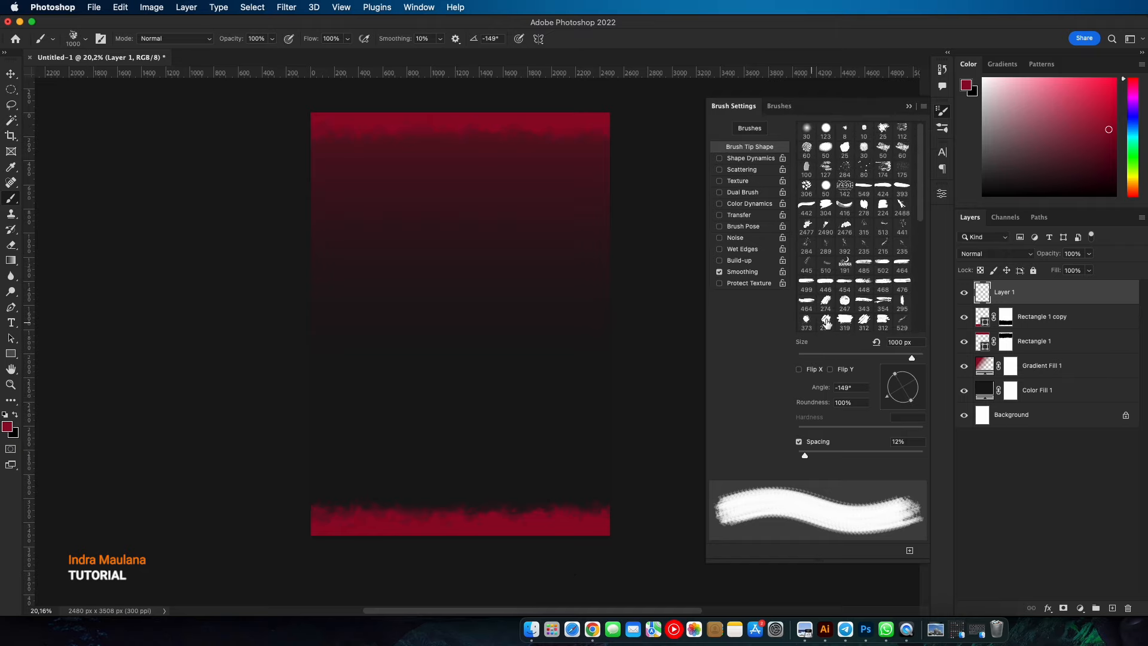
pyautogui.moveTo(921, 188); pyautogui.dragTo(919, 333)
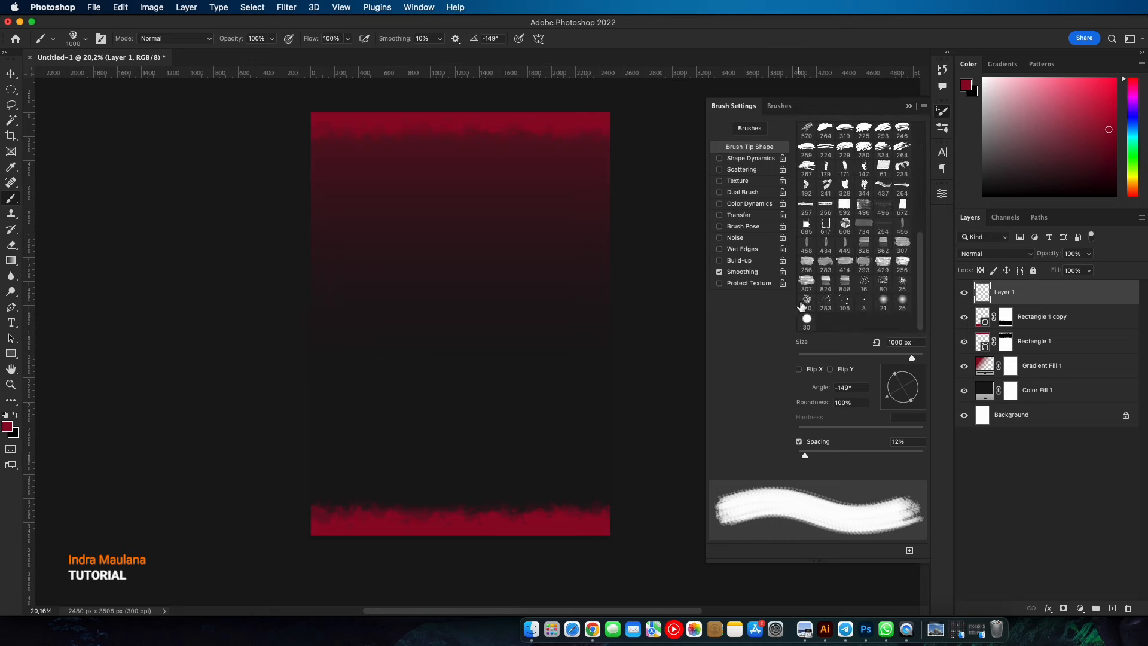
# - Stamp the rough brush tip once in white at 1400 px in the middle of the poster on the new layer
pyautogui.click(14, 414)
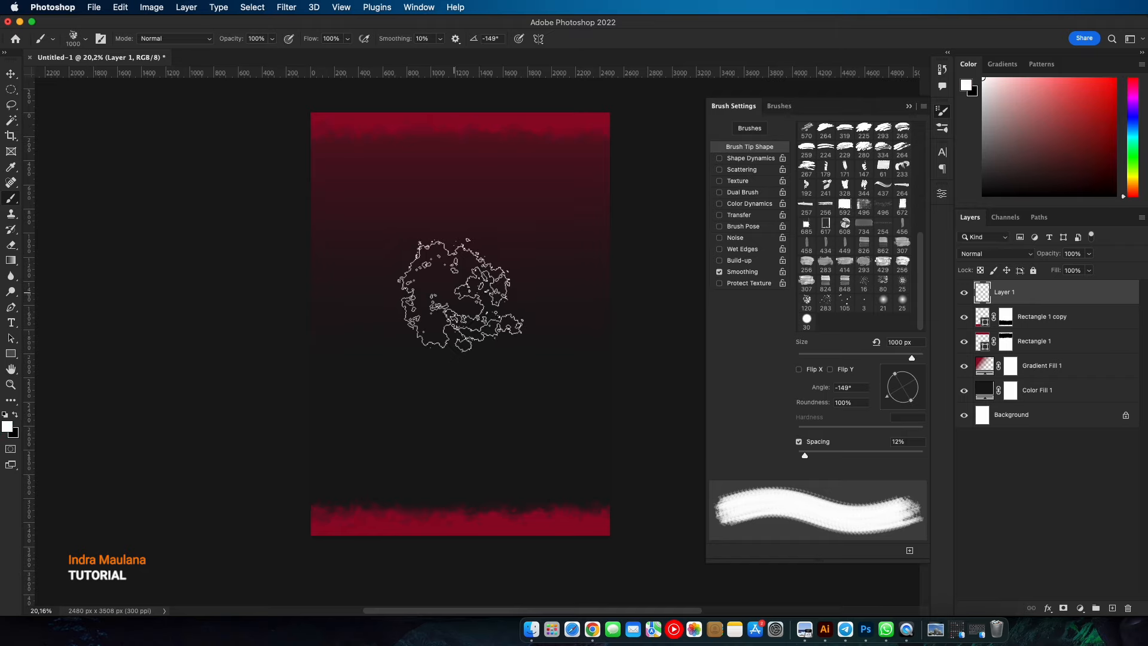
pyautogui.press(']')
pyautogui.press(']')
pyautogui.press(']')
pyautogui.press(']')
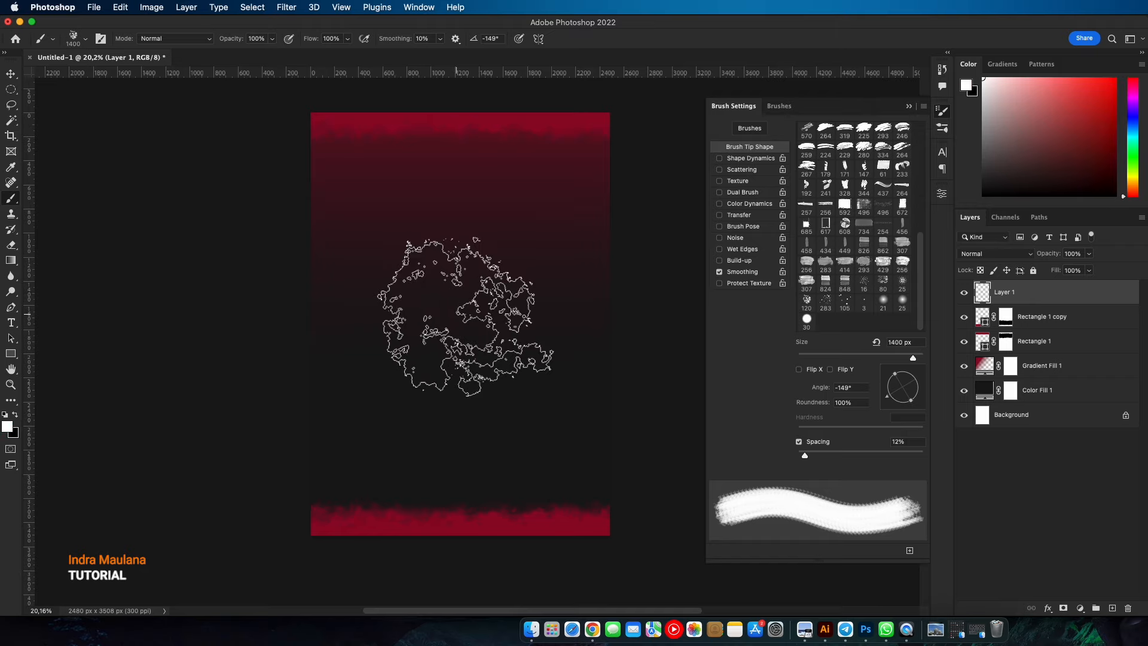
pyautogui.click(465, 317)
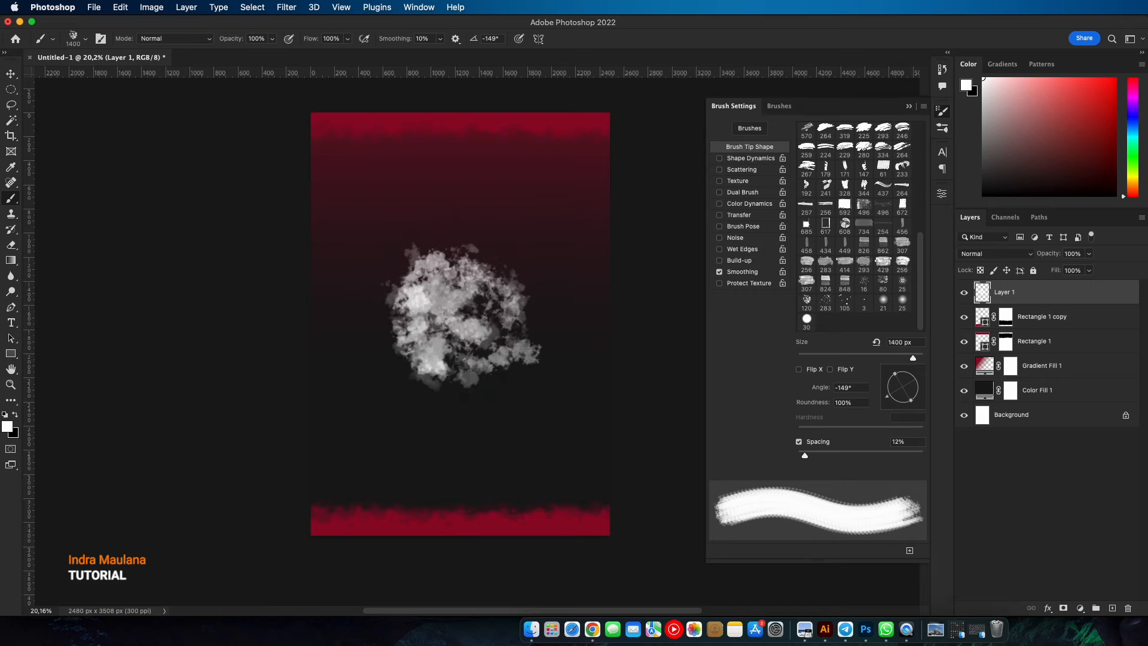
# - Nudge the white brush texture slightly down and lower its layer opacity to 12%
pyautogui.click(11, 74)
pyautogui.moveTo(429, 281); pyautogui.dragTo(426, 286)
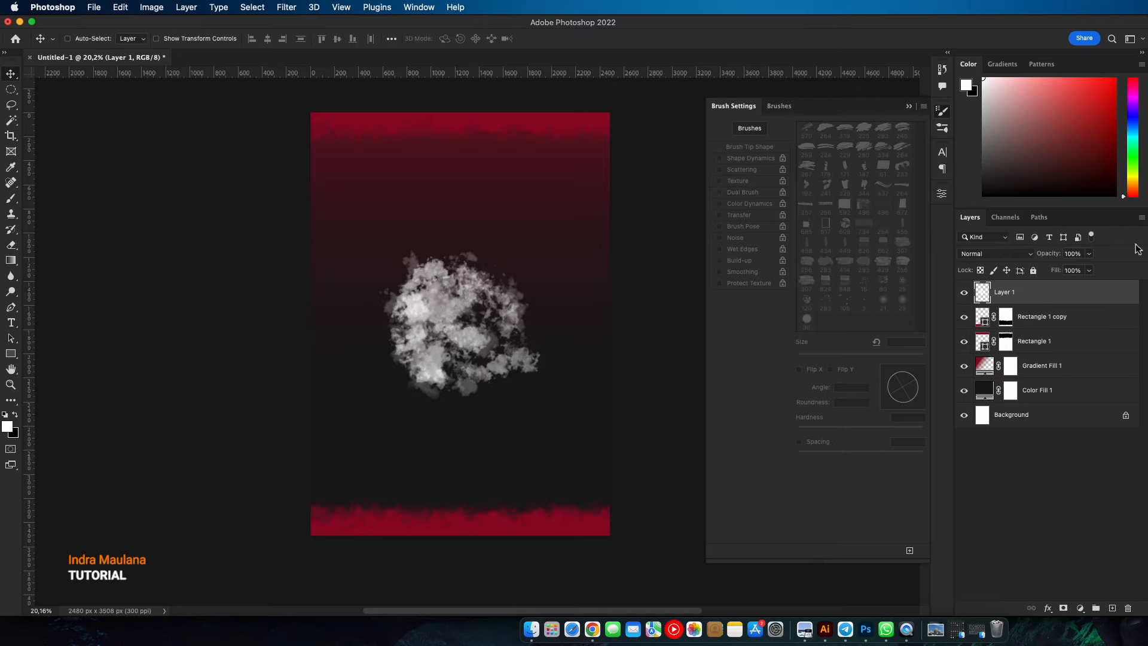
pyautogui.moveTo(1089, 266); pyautogui.dragTo(1041, 269)
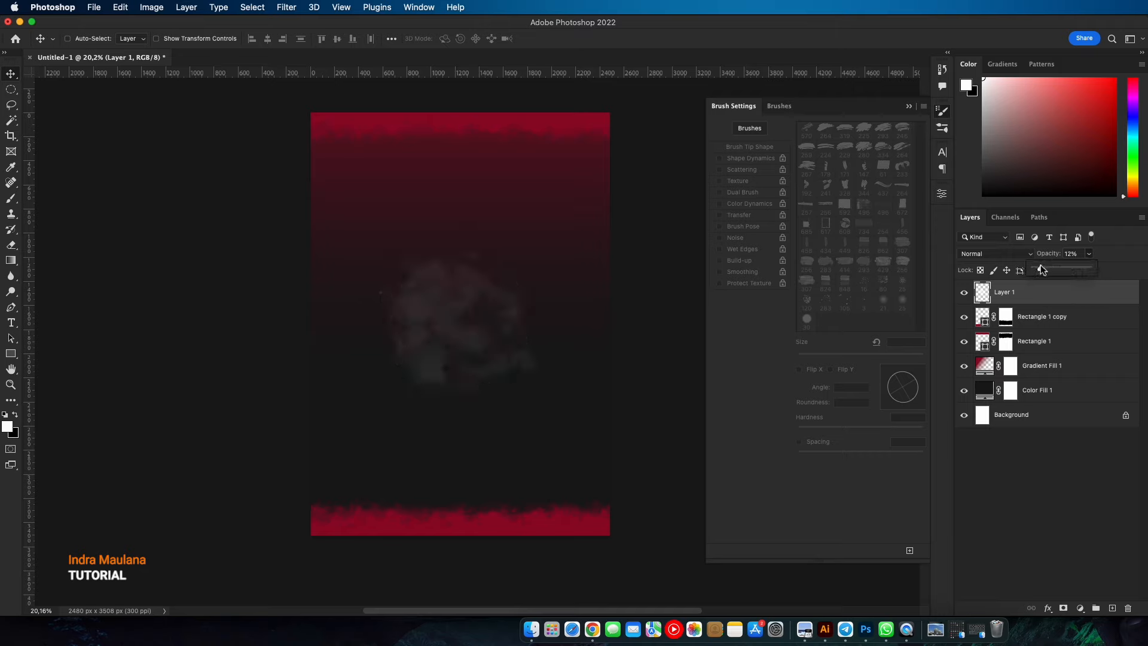
pyautogui.click(446, 330)
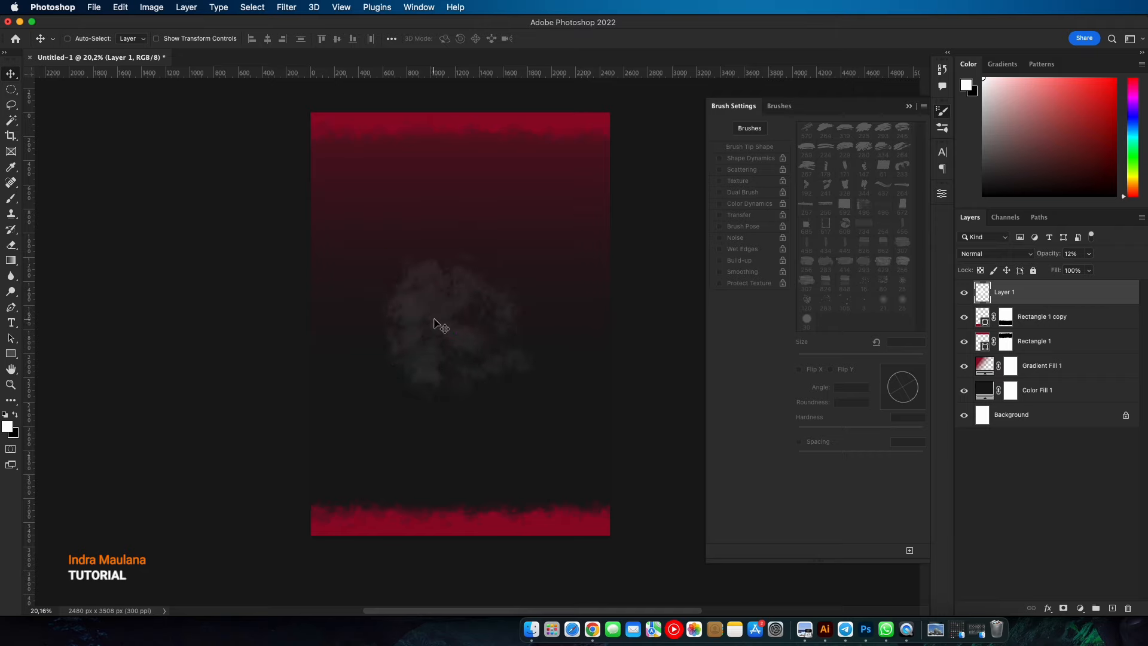
# - Scale up the faint brush texture around its center with Free Transform
pyautogui.click(117, 10)
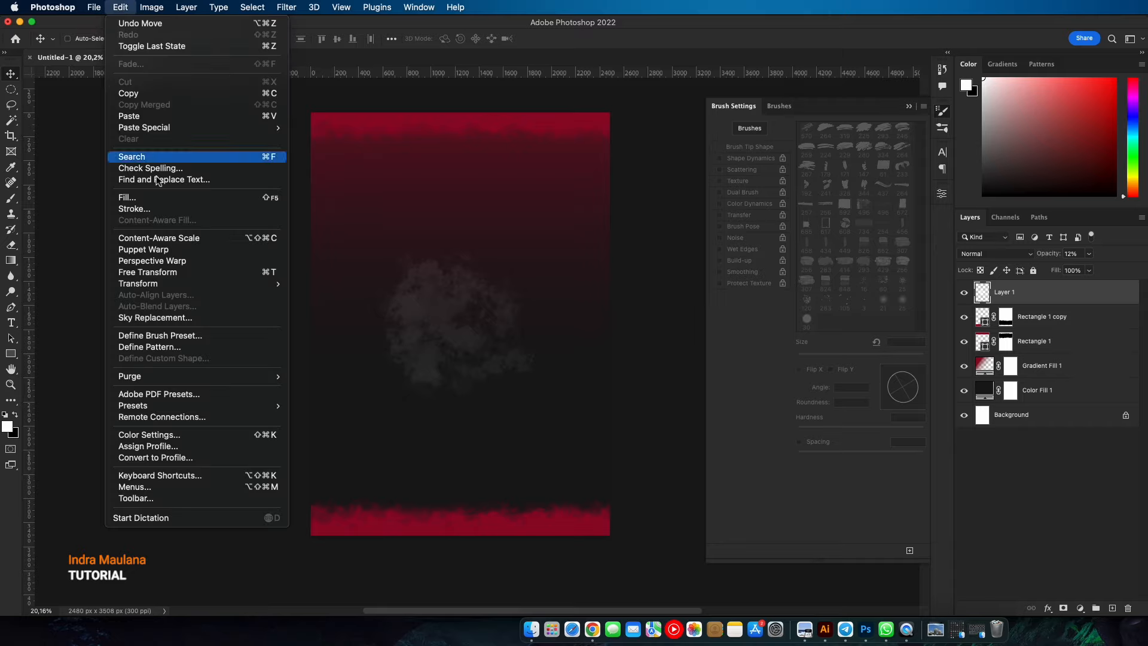
pyautogui.click(162, 273)
pyautogui.moveTo(538, 249); pyautogui.dragTo(555, 231)
pyautogui.click(606, 39)
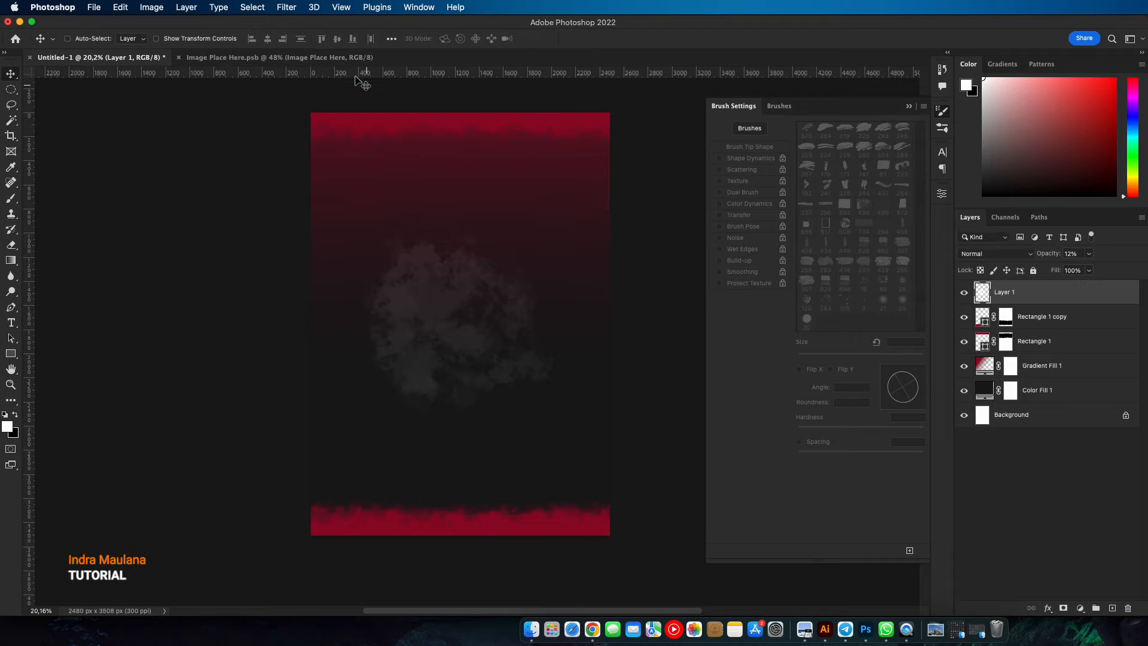
# - Bring the noodle bowl from Image Place Here.psb onto the poster over the texture and center it horizontally on the canvas
pyautogui.click(304, 58)
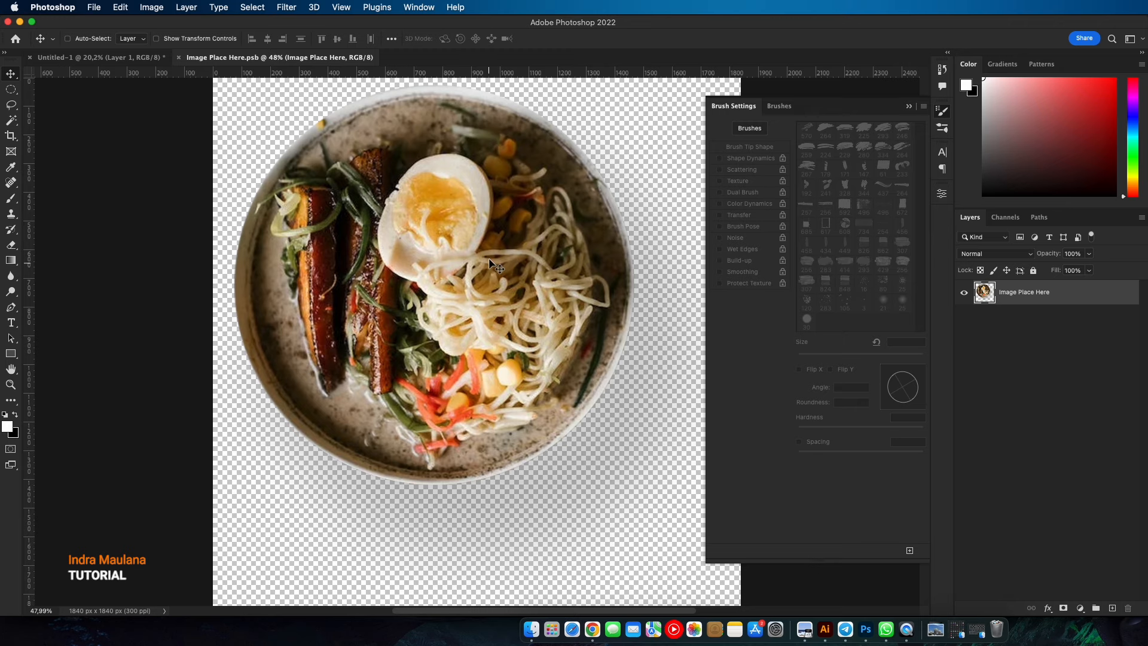
pyautogui.moveTo(491, 264); pyautogui.dragTo(520, 300)
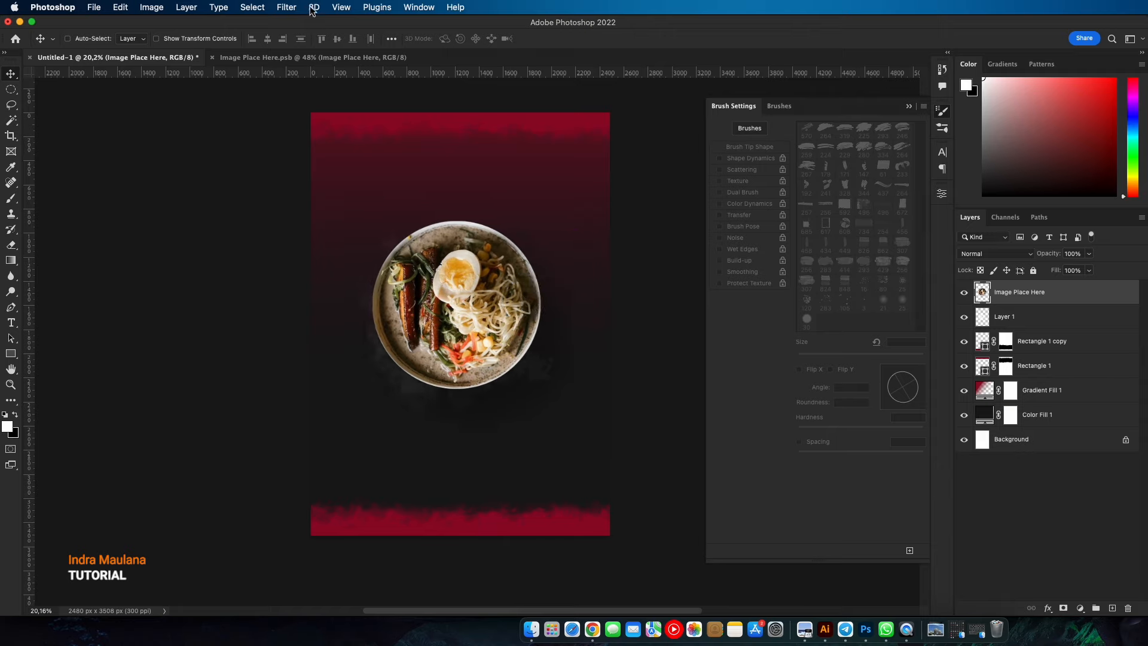
pyautogui.click(254, 9)
pyautogui.click(260, 22)
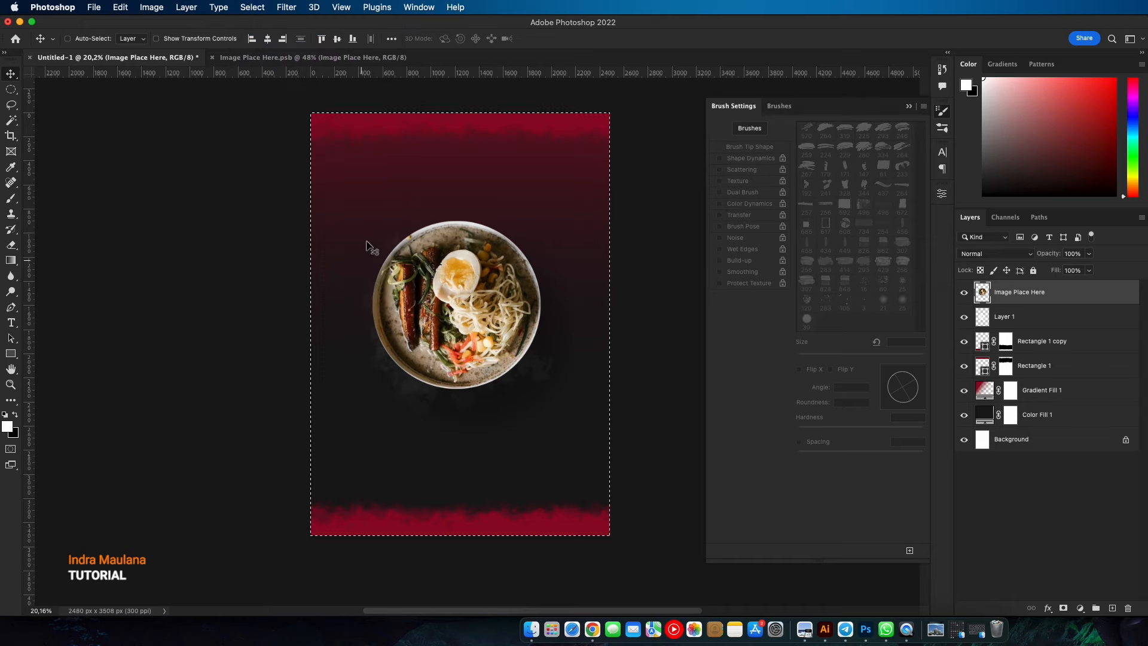
pyautogui.click(267, 39)
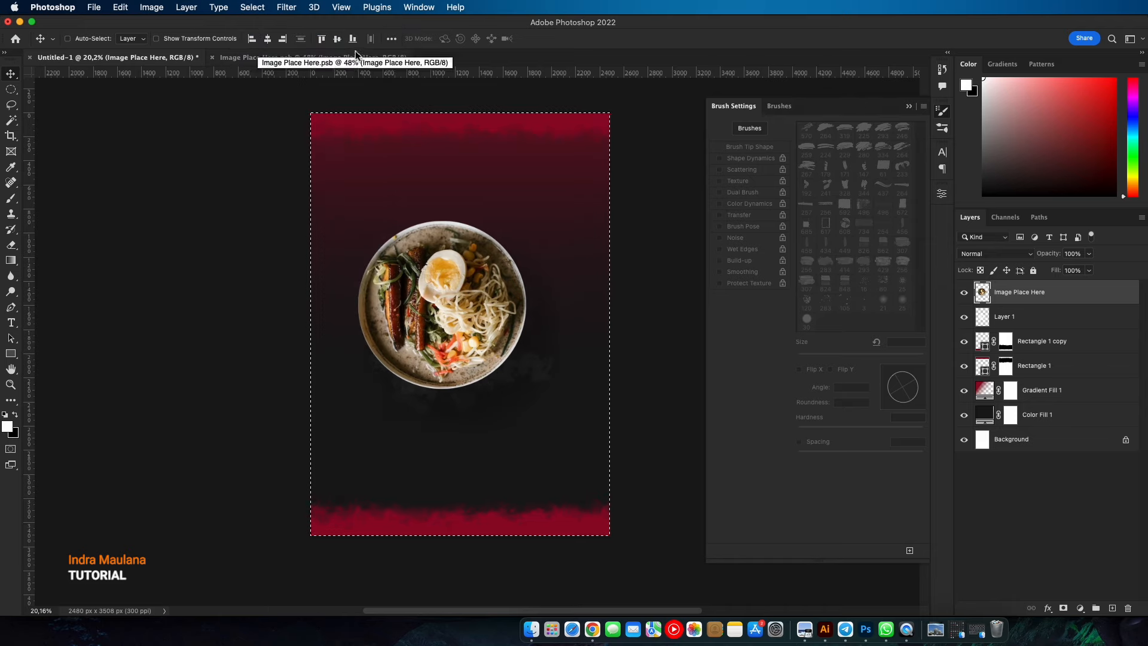
# - Align the noodle bowl to the canvas's vertical center, deselect the canvas selection and shift the bowl slightly right
pyautogui.click(338, 38)
pyautogui.click(252, 7)
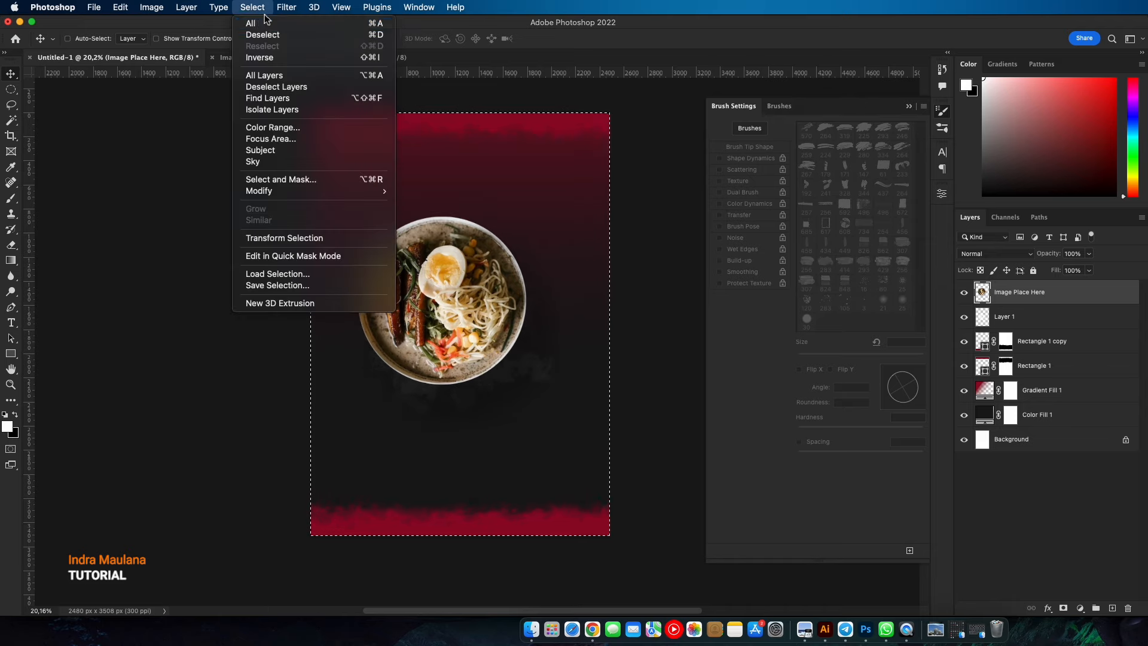
pyautogui.click(262, 35)
pyautogui.moveTo(466, 271); pyautogui.dragTo(486, 272)
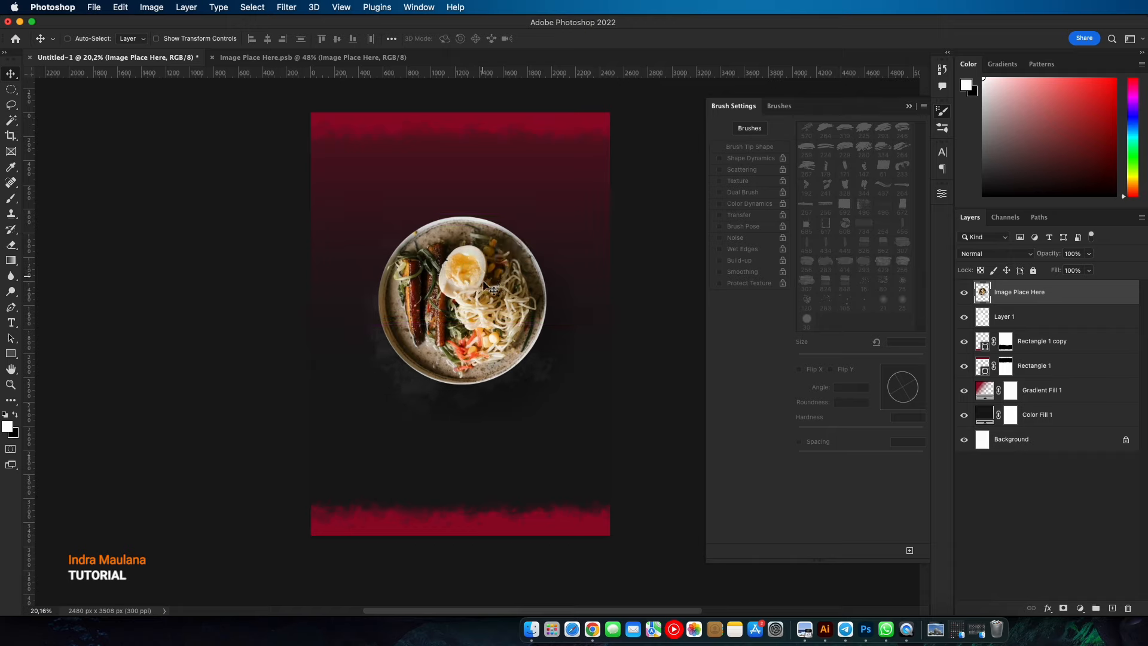
# - Shift the faint brush texture on Layer 1 slightly down and stretch its lower corners outward with Free Transform
pyautogui.click(1068, 317)
pyautogui.moveTo(546, 396); pyautogui.dragTo(553, 408)
pyautogui.click(120, 7)
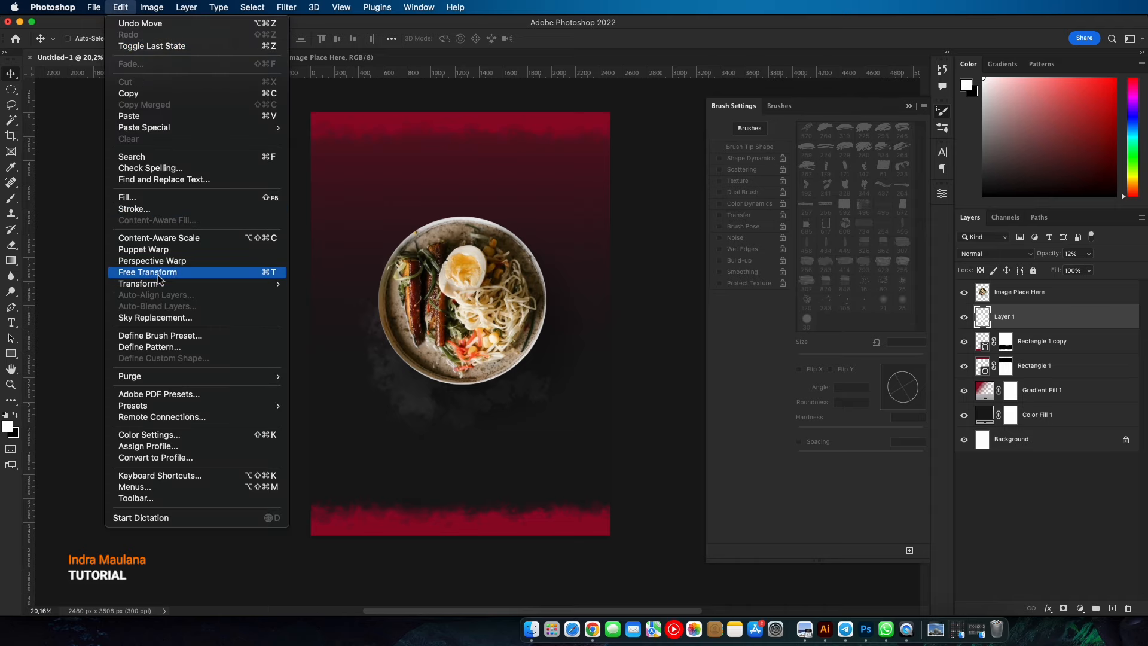
pyautogui.click(177, 275)
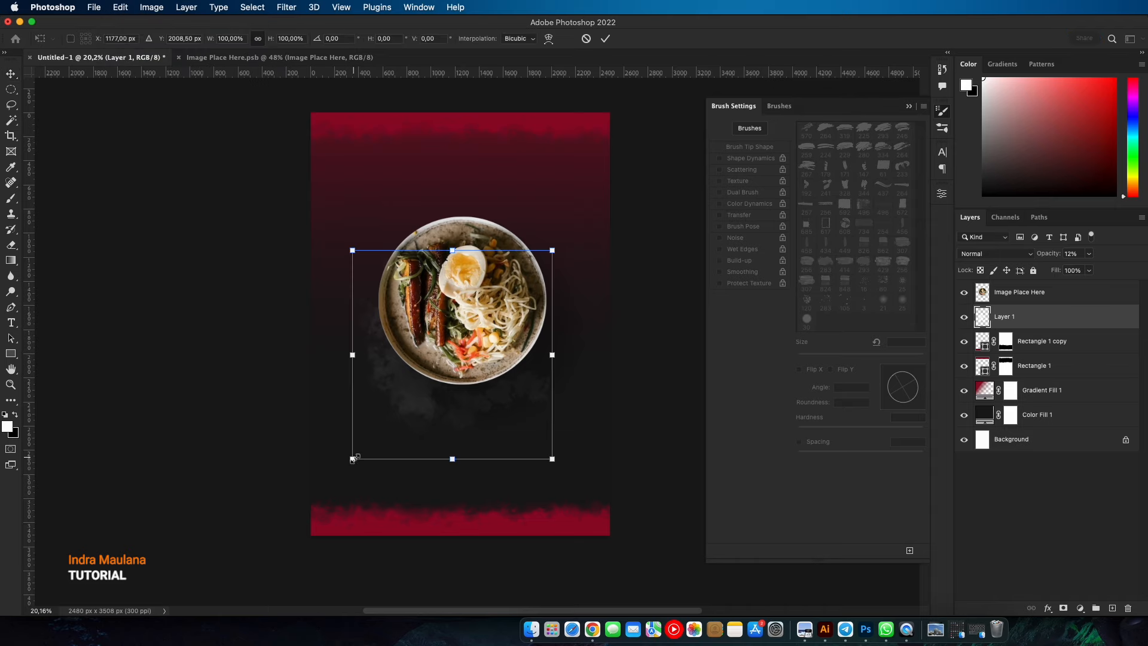
pyautogui.moveTo(352, 459); pyautogui.dragTo(341, 464)
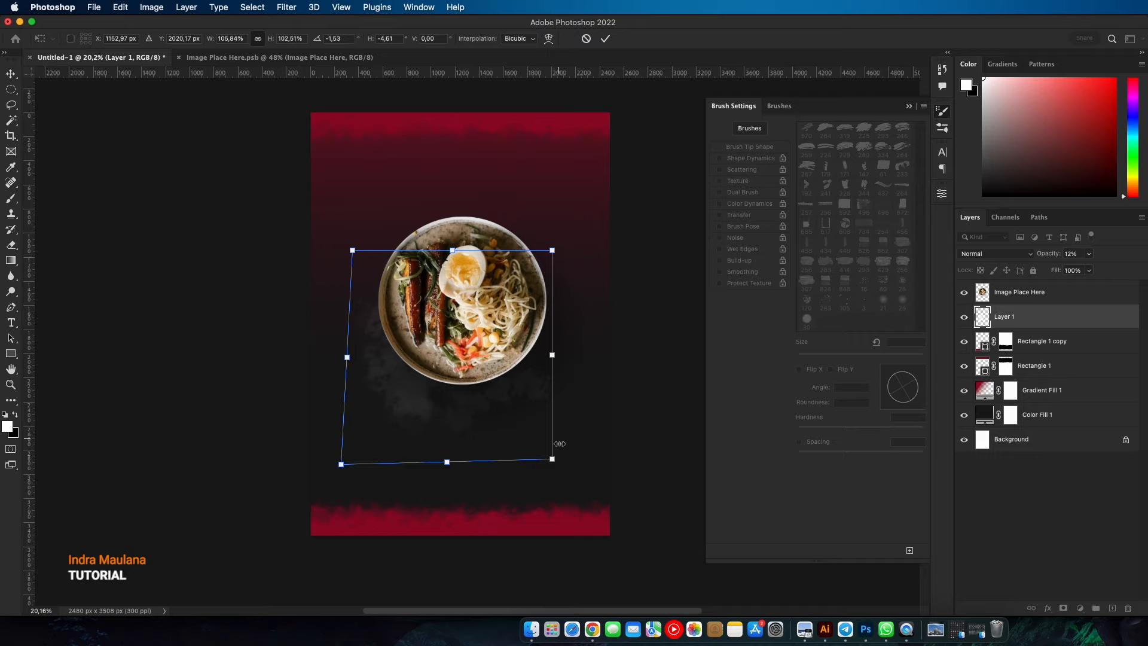
pyautogui.moveTo(553, 459); pyautogui.dragTo(582, 487)
# - Rotate the brush texture about 160°, enlarge it to about 132% wide and 128% high behind the bowl, and apply the transform
pyautogui.moveTo(664, 485); pyautogui.dragTo(308, 226)
pyautogui.moveTo(535, 450); pyautogui.dragTo(541, 437)
pyautogui.moveTo(587, 548); pyautogui.dragTo(612, 440)
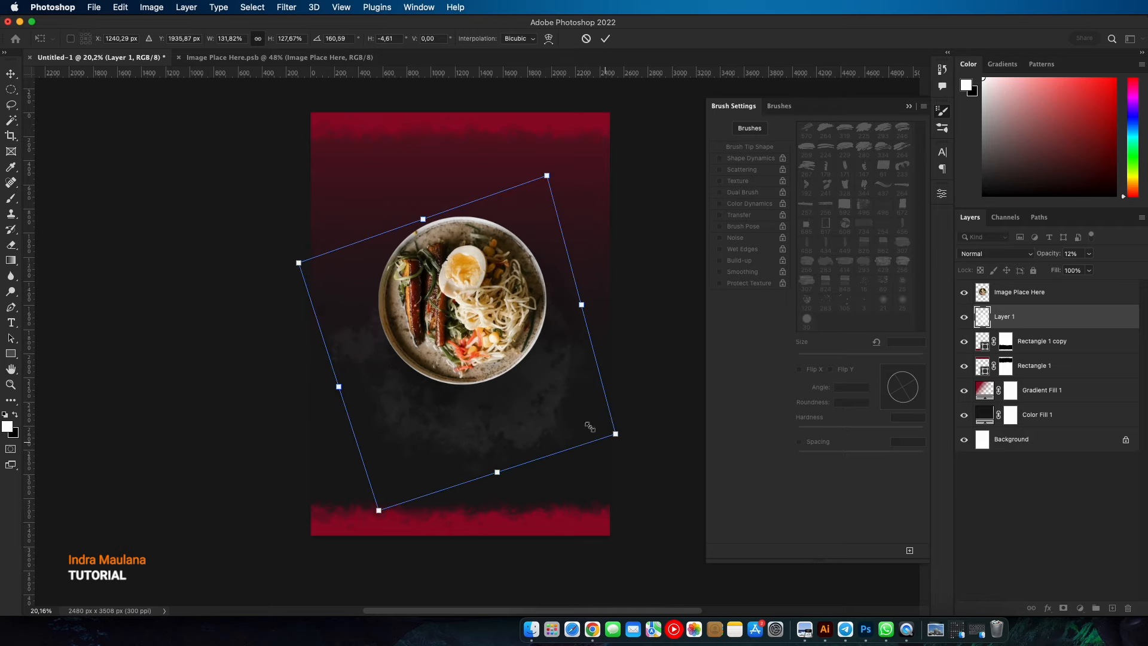
pyautogui.moveTo(555, 395); pyautogui.dragTo(556, 379)
pyautogui.press('Return')
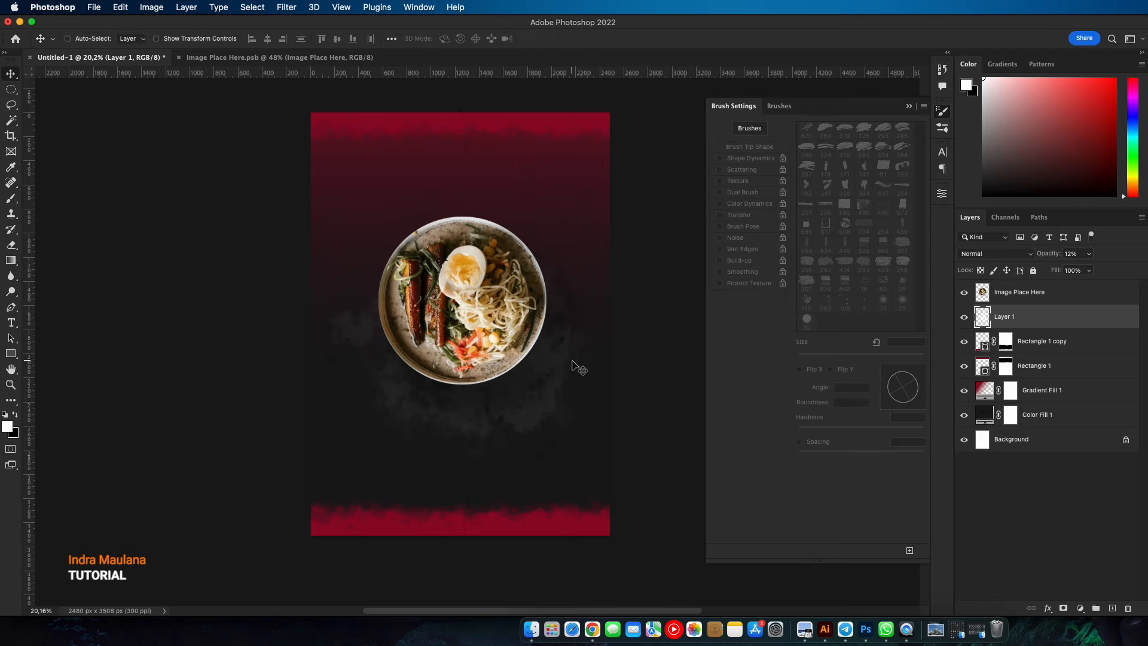
# - Add a black Multiply drop shadow to the noodle bowl layer, cast toward its lower right about 102 px away at 118°
pyautogui.click(996, 285)
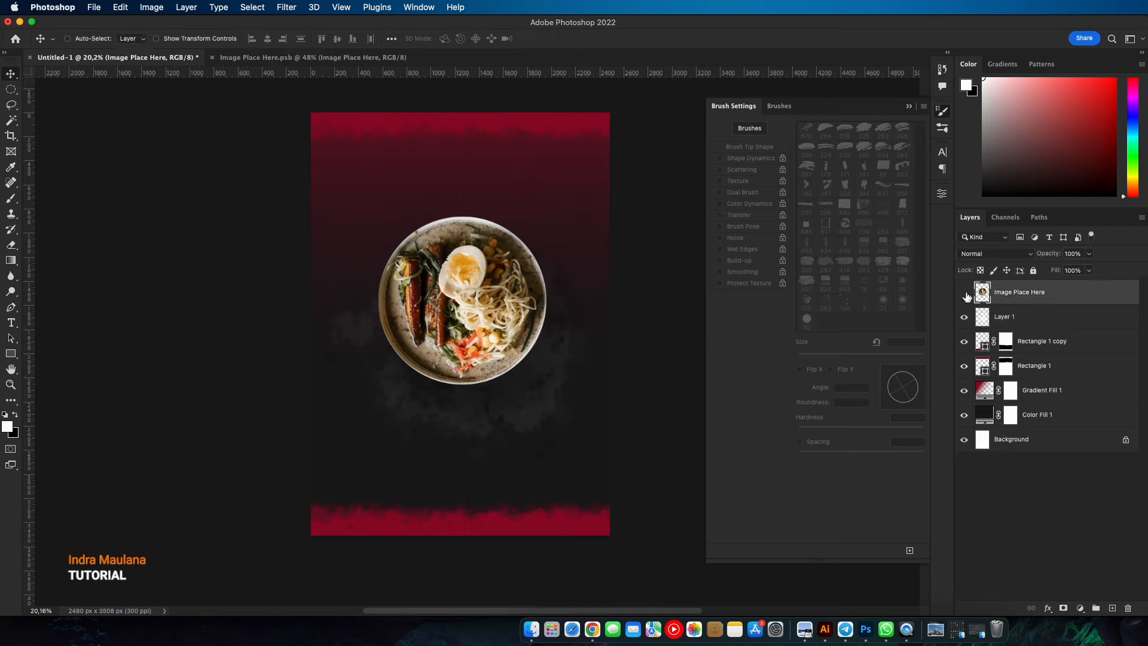
pyautogui.click(1048, 609)
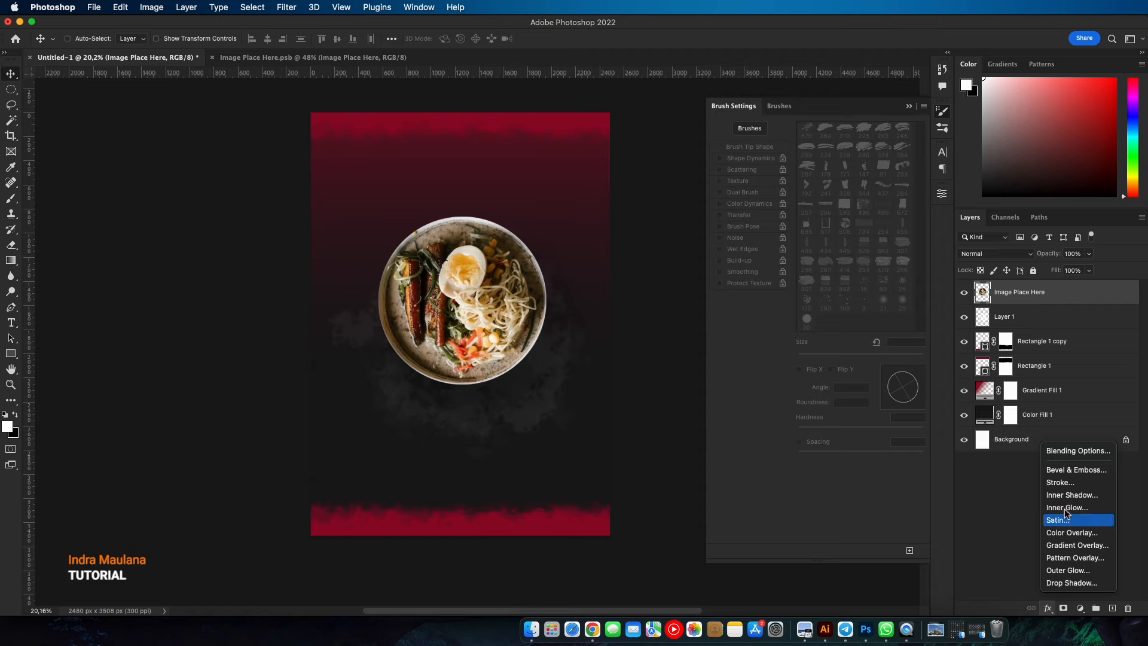
pyautogui.click(1068, 582)
pyautogui.moveTo(485, 409); pyautogui.dragTo(491, 420)
pyautogui.moveTo(724, 121); pyautogui.dragTo(776, 117)
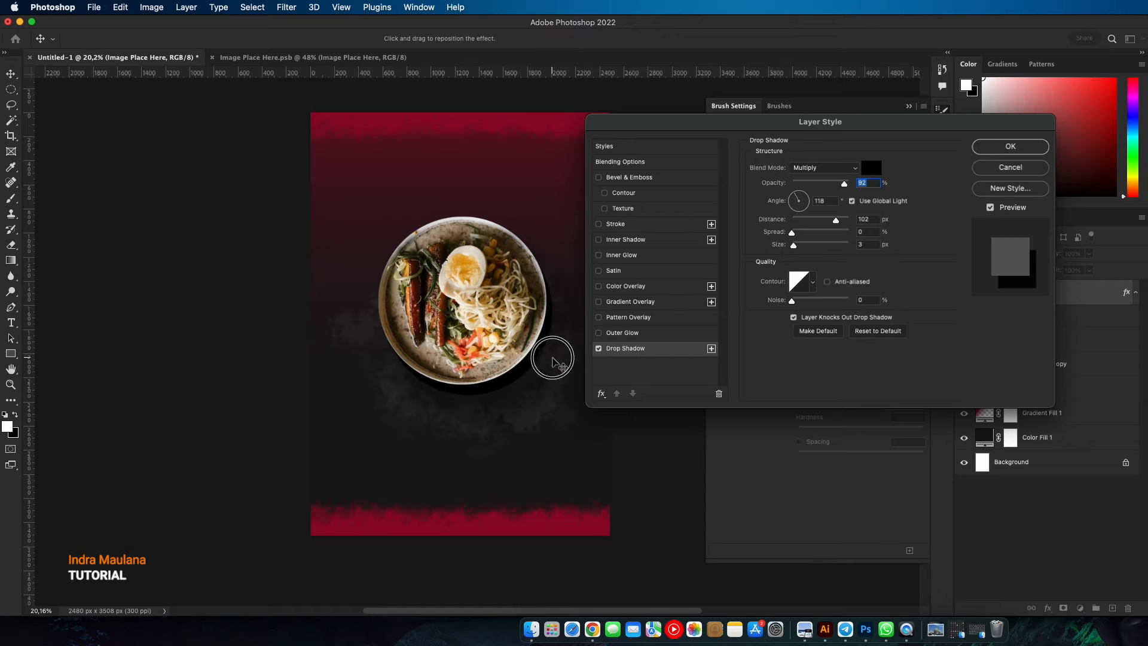
# - Soften the bowl's drop shadow to a size of about 128 px, adjust its offset and angle, and apply the layer style
pyautogui.moveTo(552, 359); pyautogui.dragTo(555, 357)
pyautogui.moveTo(794, 246); pyautogui.dragTo(814, 248)
pyautogui.moveTo(547, 338); pyautogui.dragTo(548, 344)
pyautogui.moveTo(814, 250); pyautogui.dragTo(823, 250)
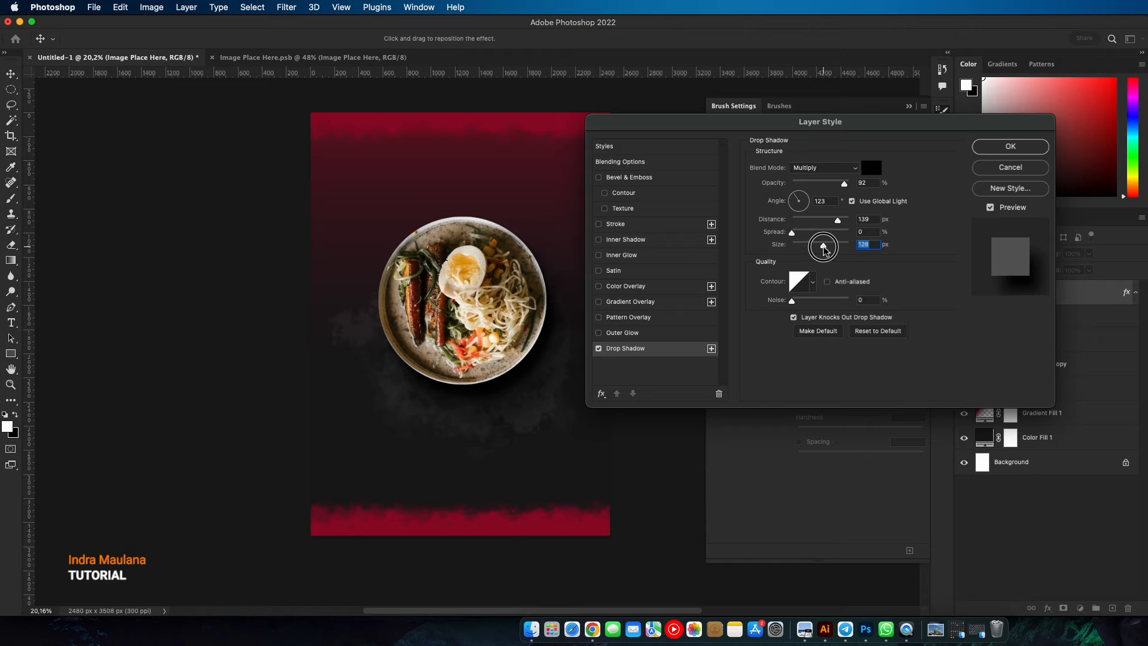
pyautogui.moveTo(537, 365); pyautogui.dragTo(534, 362)
pyautogui.click(1011, 146)
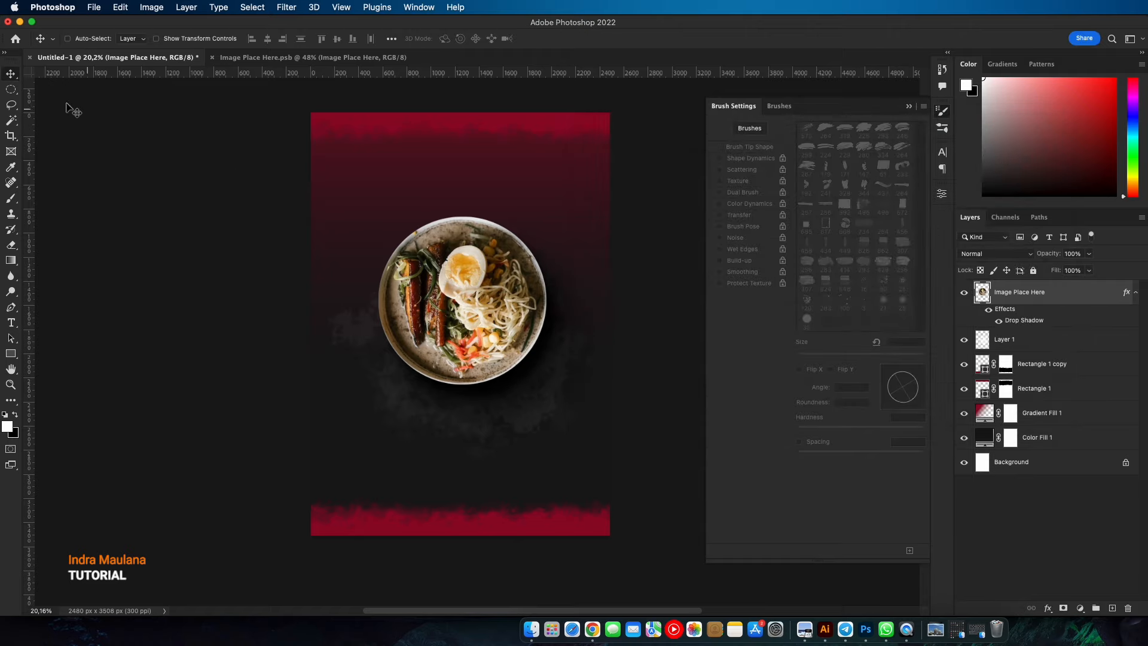
# - Create a new layer group above the bowl and name it Text
pyautogui.click(1096, 609)
pyautogui.doubleClick(999, 290)
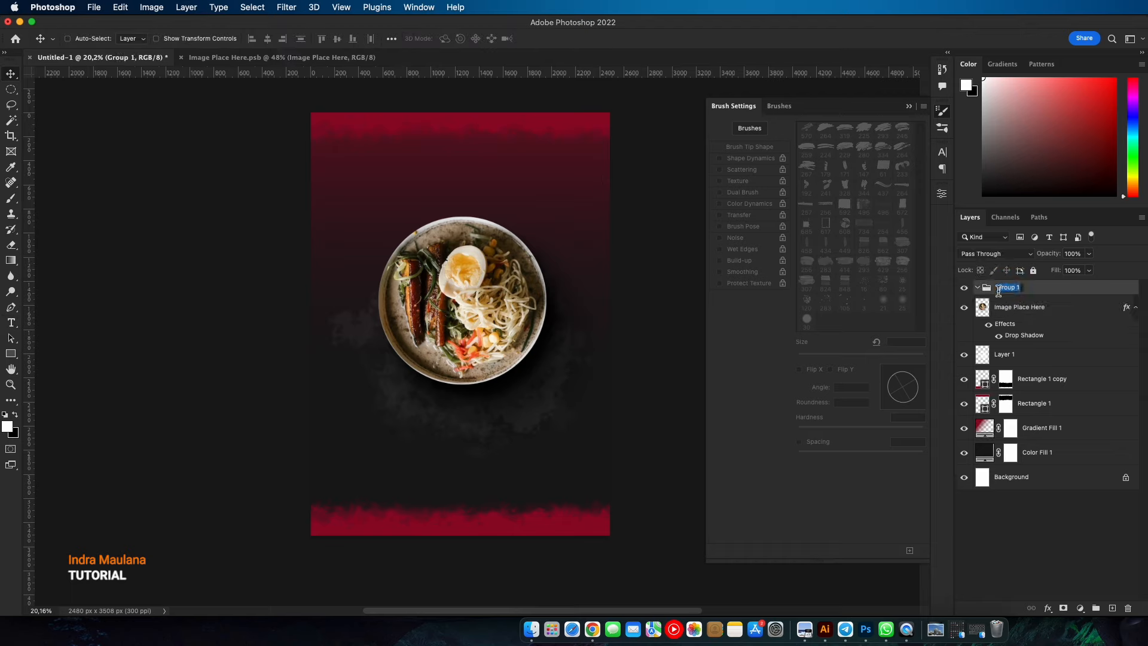
pyautogui.write('Text')
pyautogui.press('Return')
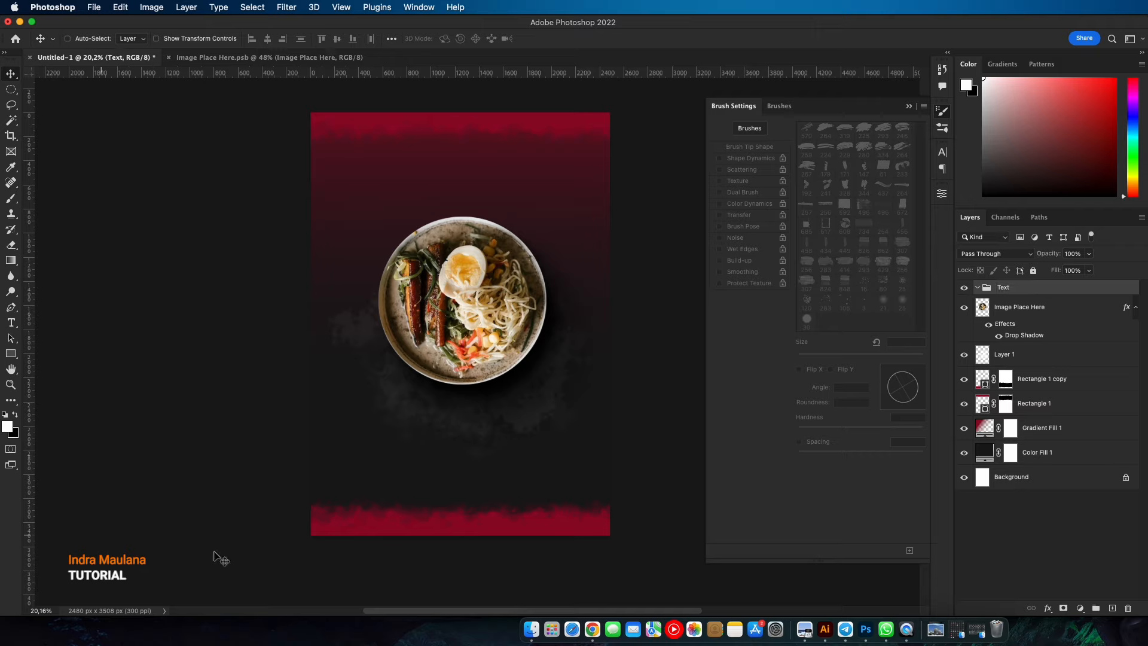
# - Add the heading text SPECIAL MENU in white above the noodle bowl and enlarge it to 51 pt
pyautogui.click(11, 323)
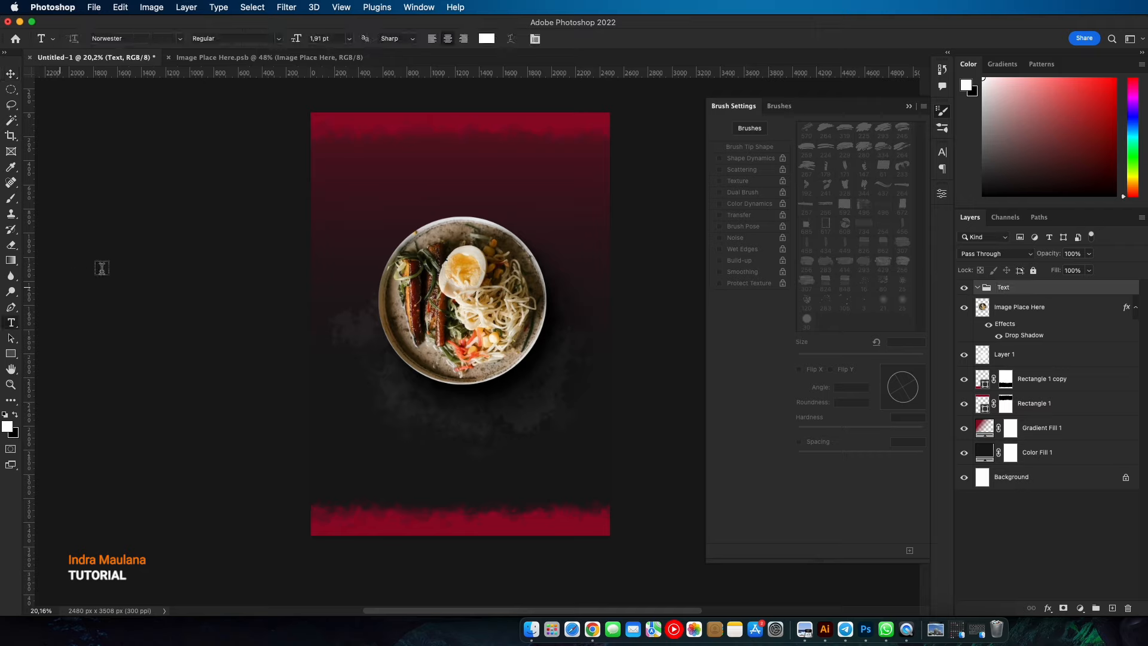
pyautogui.click(417, 192)
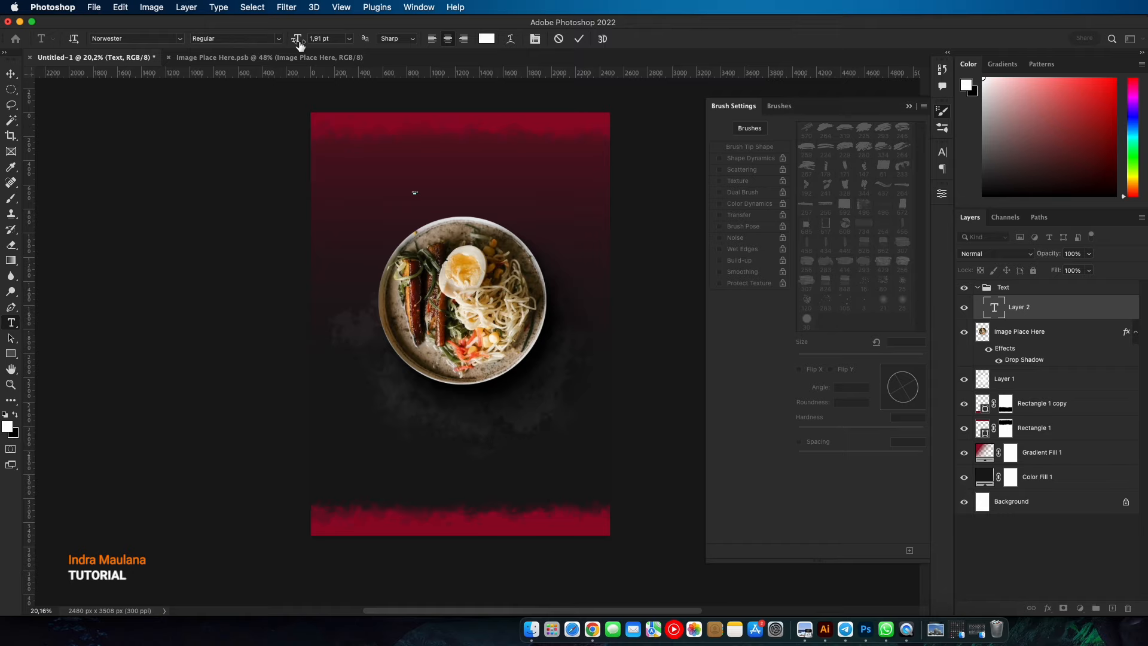
pyautogui.moveTo(300, 45)
pyautogui.mouseDown()
pyautogui.moveTo(325, 43)
pyautogui.moveTo(314, 42)
pyautogui.mouseUp()
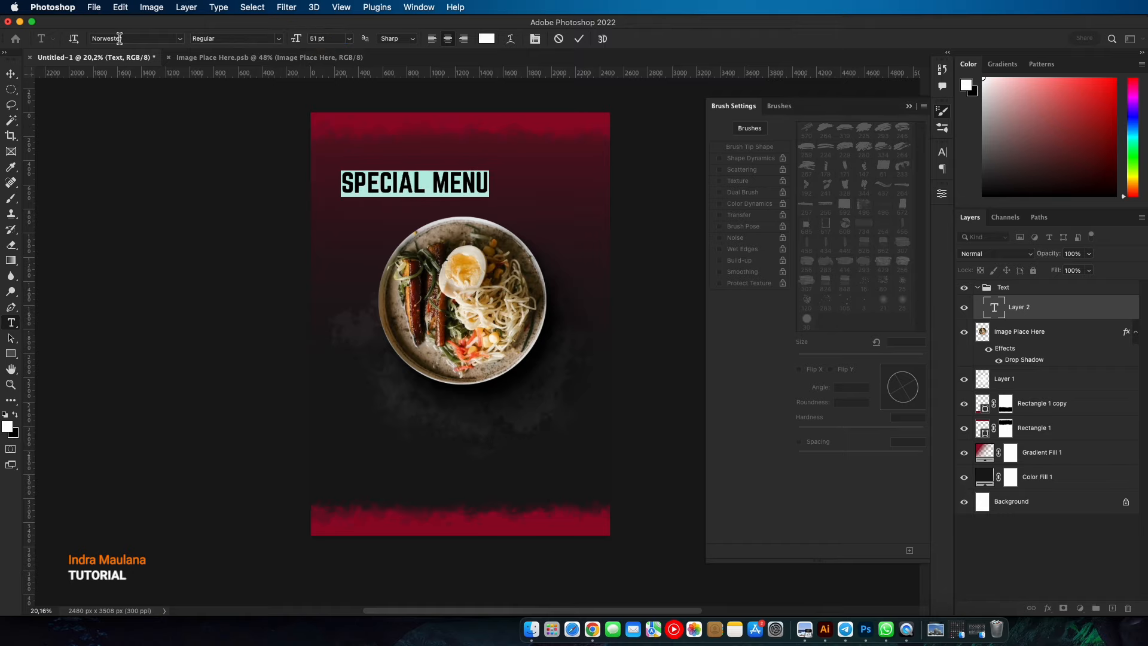
# - Set the heading's font to Norwester Regular and commit the text
pyautogui.write('OR')
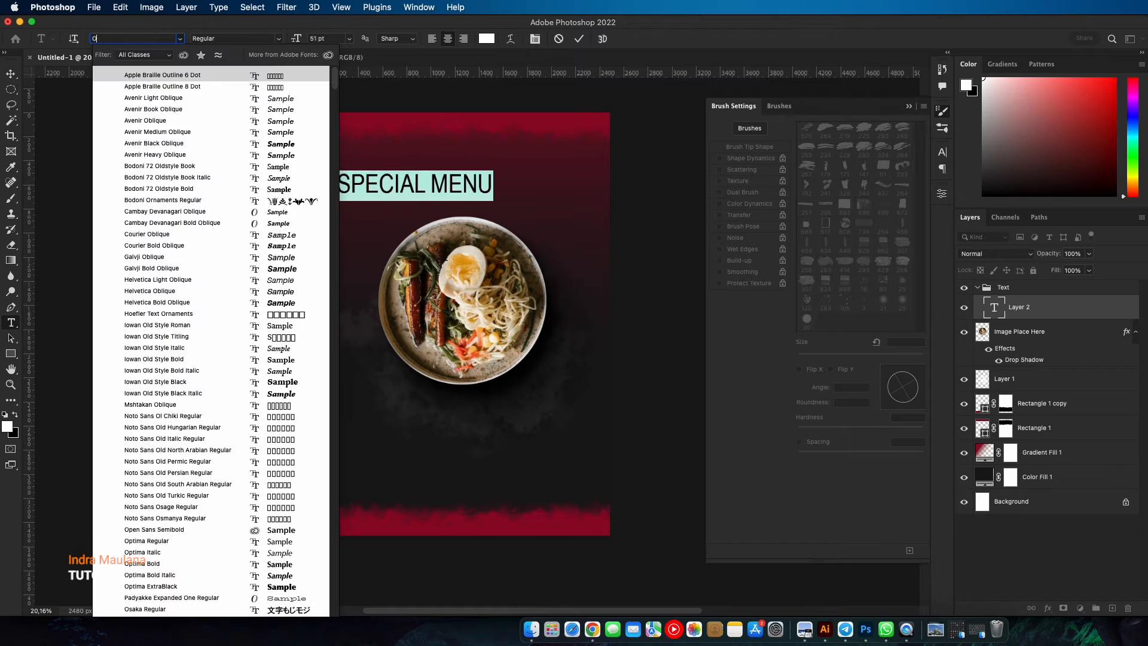
pyautogui.press('BackSpace')
pyautogui.press('BackSpace')
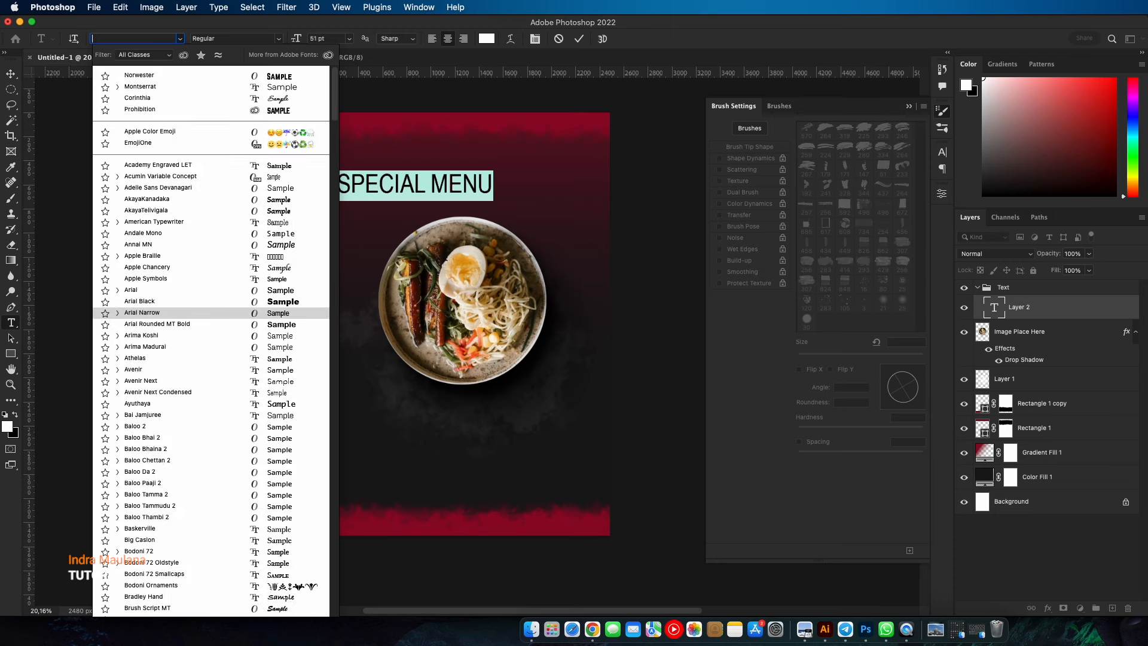
pyautogui.write('norwester')
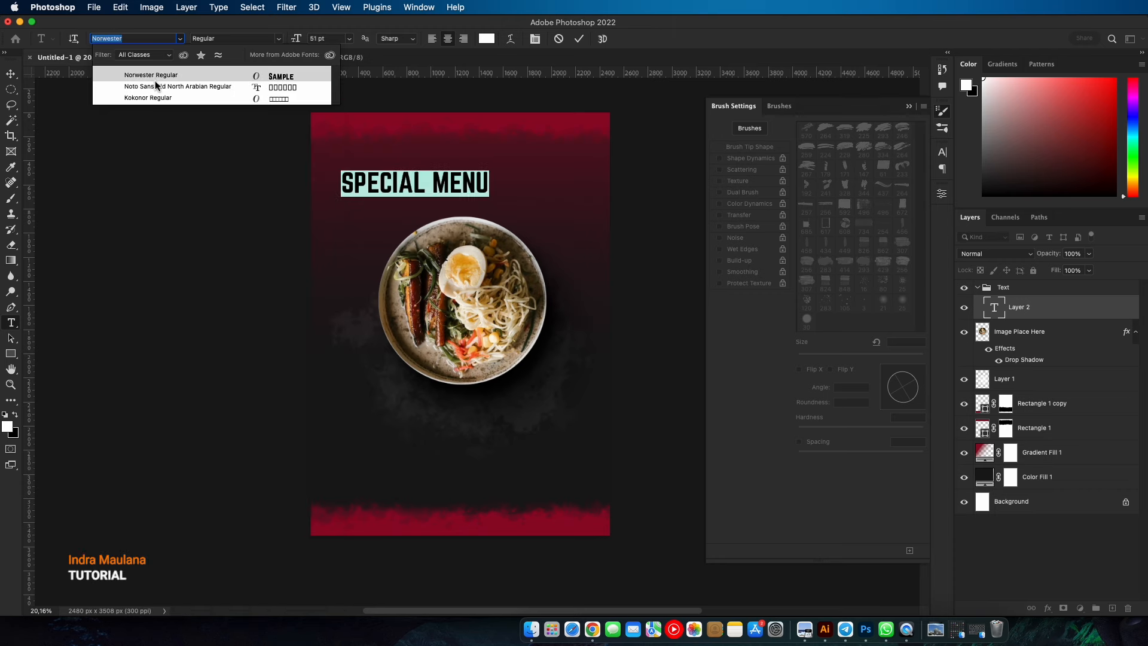
pyautogui.click(151, 75)
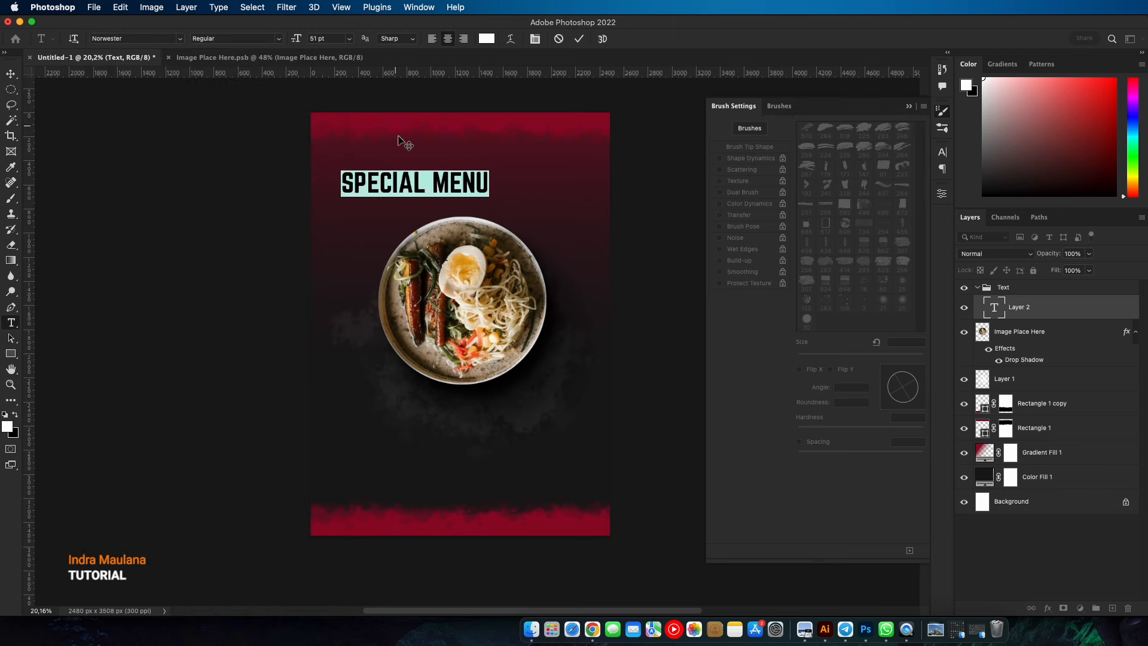
pyautogui.click(579, 39)
# - Center the SPECIAL MENU heading horizontally above the bowl and warp it with the Arc style at a bend of about 43%
pyautogui.click(12, 75)
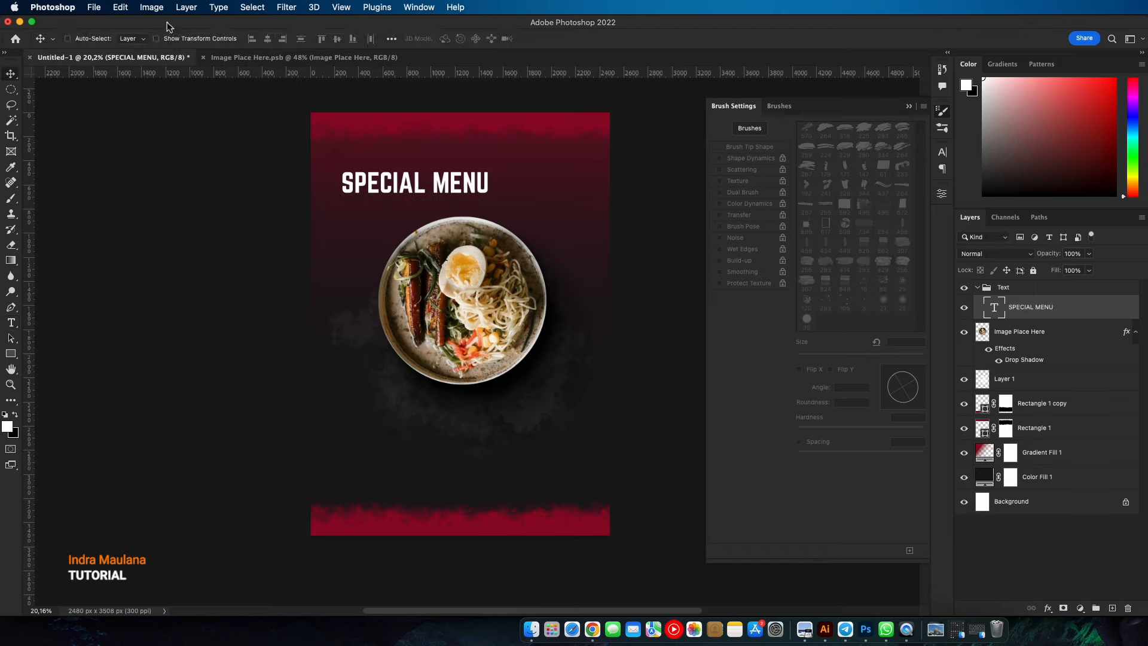
pyautogui.moveTo(442, 168); pyautogui.dragTo(487, 175)
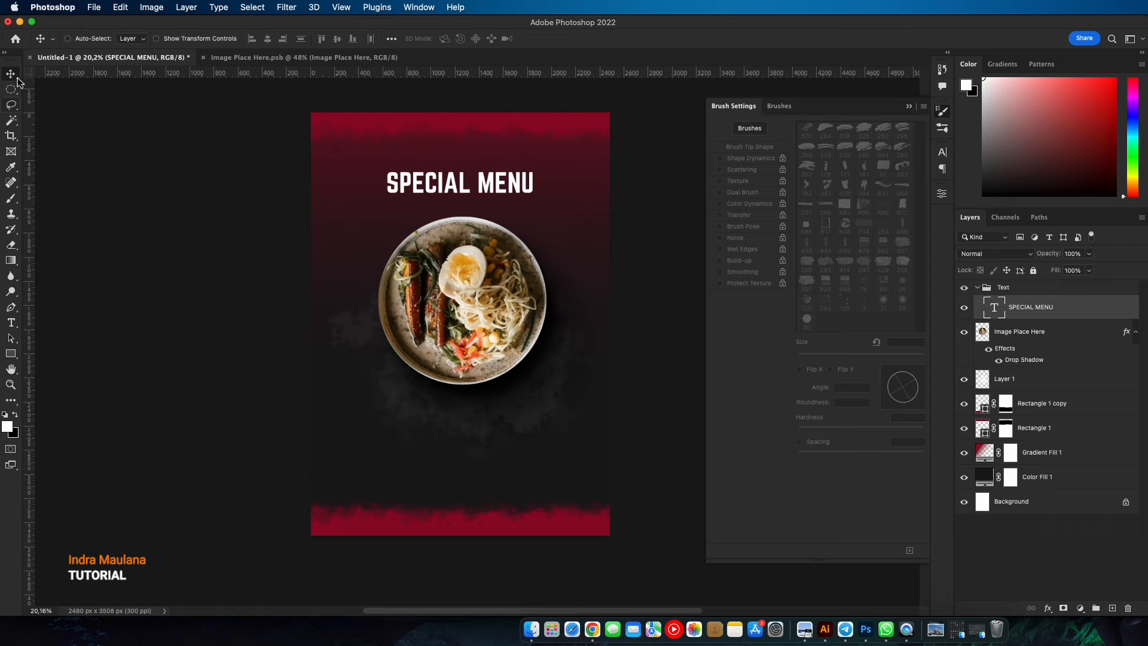
pyautogui.click(119, 10)
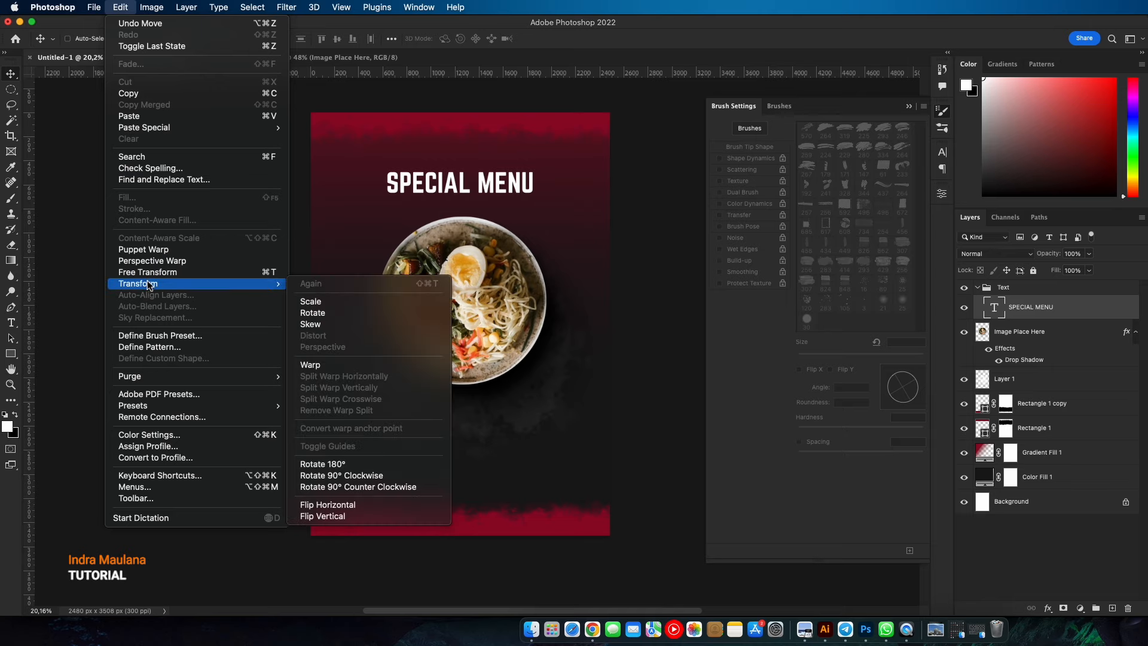
pyautogui.click(150, 274)
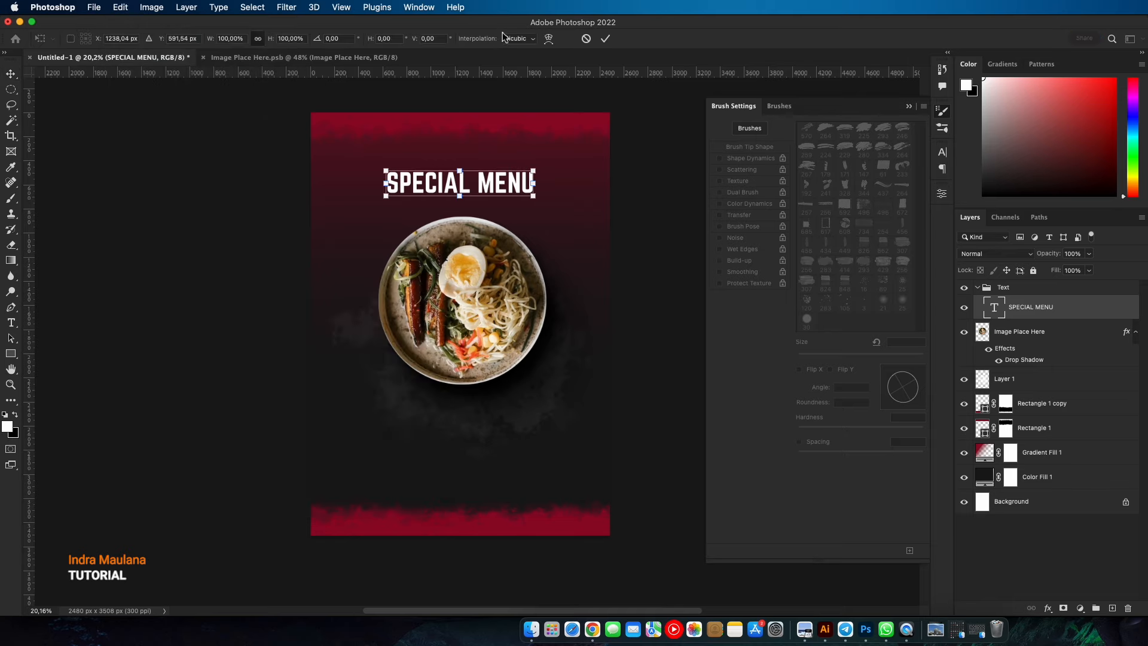
pyautogui.click(547, 40)
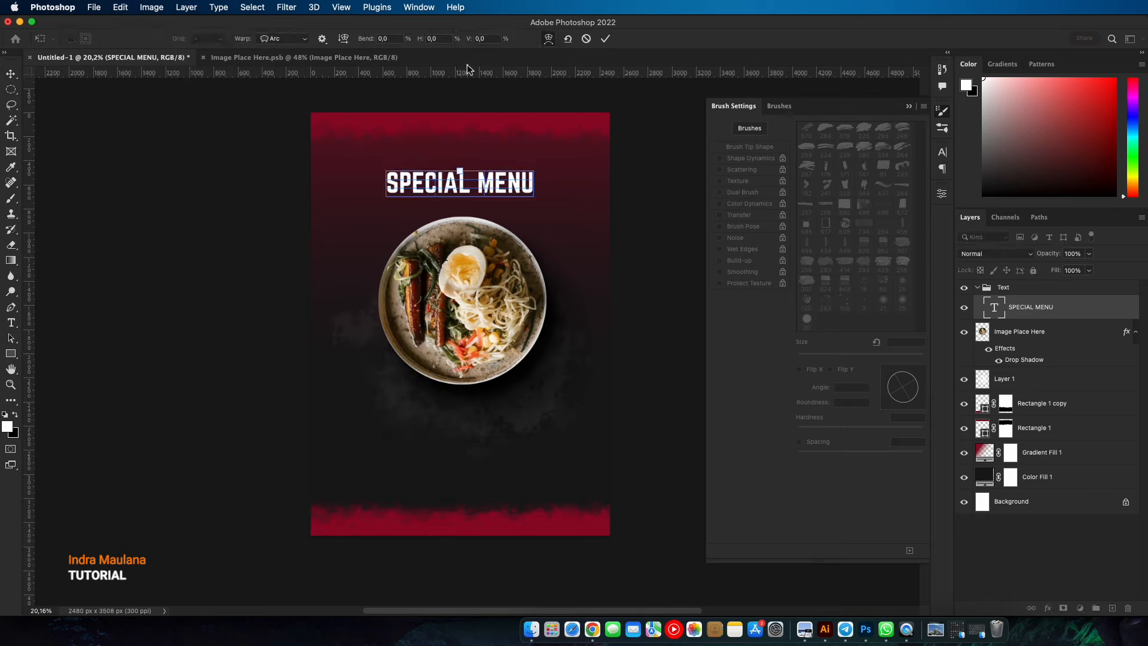
pyautogui.click(287, 36)
pyautogui.click(274, 43)
pyautogui.moveTo(364, 45); pyautogui.dragTo(634, 46)
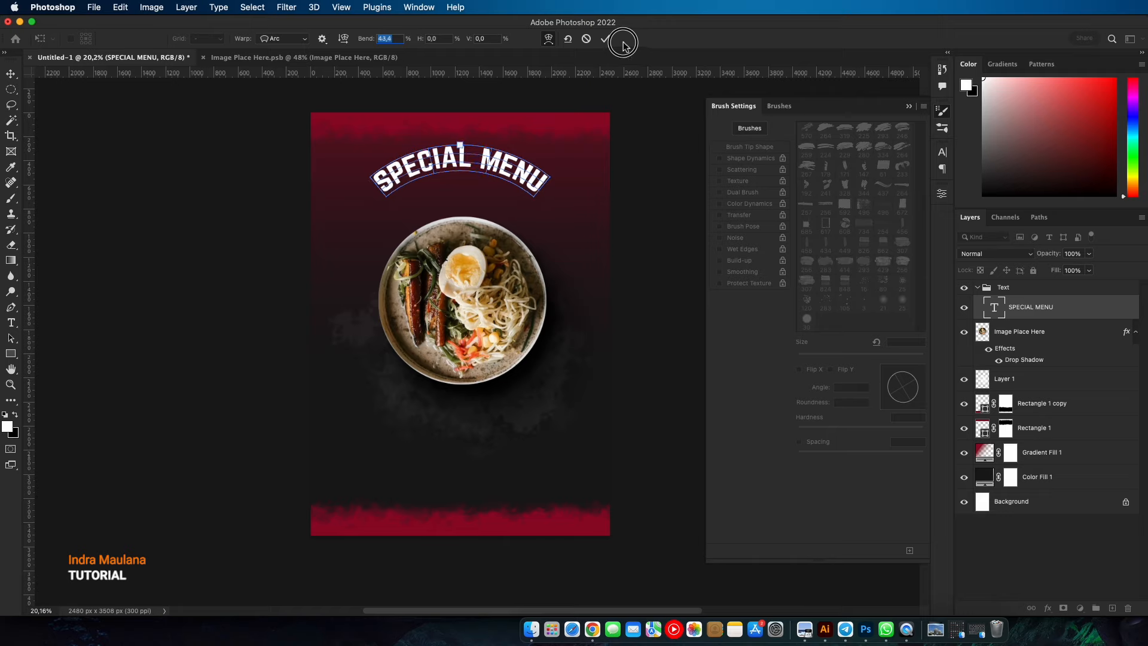
pyautogui.click(605, 38)
# - Lower the arched heading to hug the bowl's upper rim and scale it to about 116% around its center
pyautogui.moveTo(508, 171); pyautogui.dragTo(507, 201)
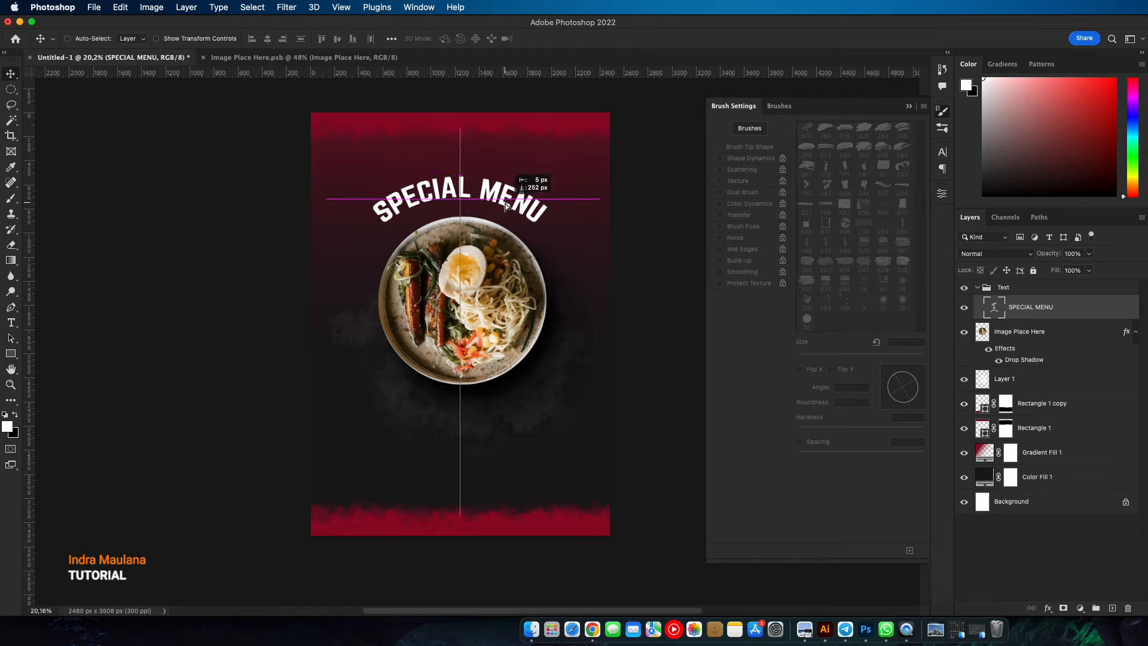
pyautogui.click(120, 8)
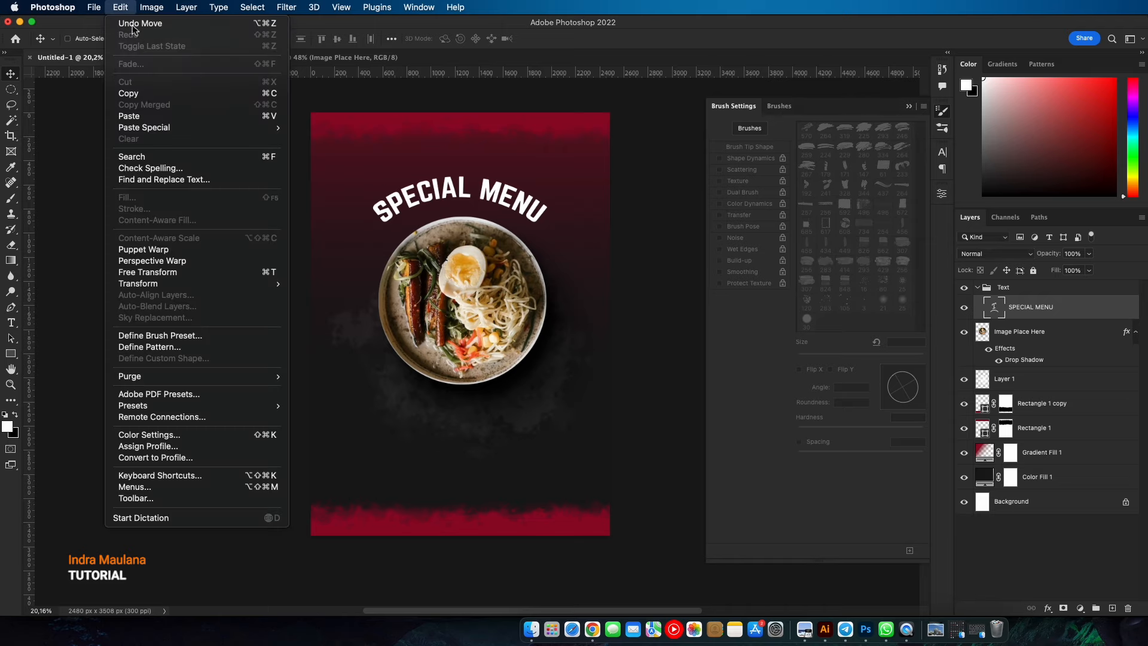
pyautogui.click(183, 274)
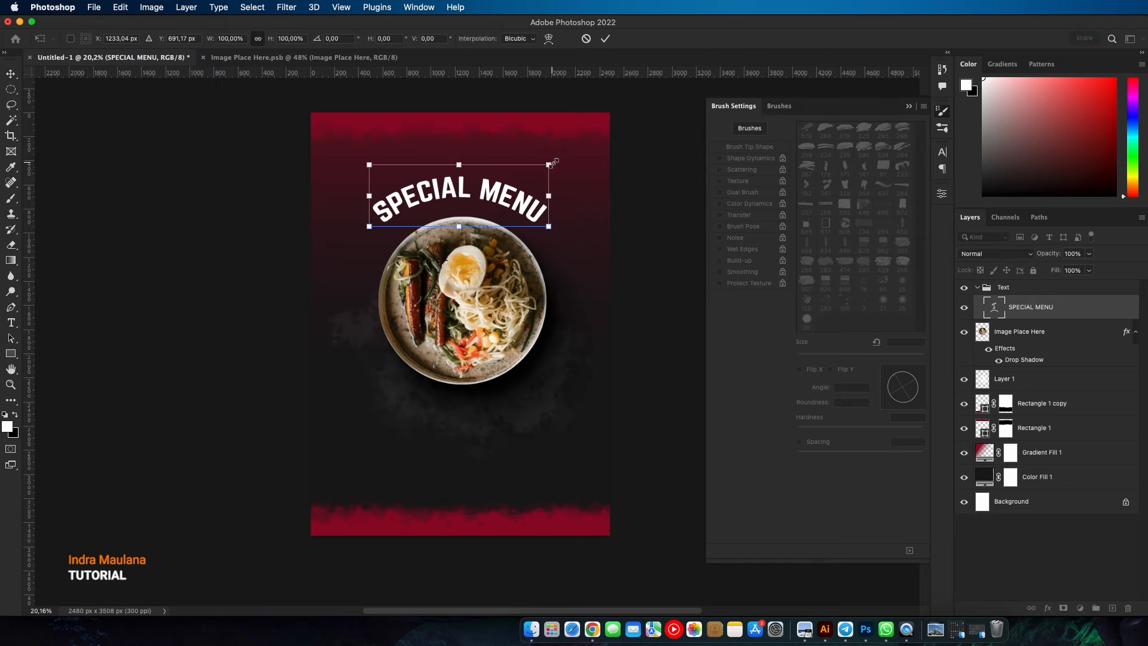
pyautogui.moveTo(551, 162); pyautogui.dragTo(566, 150)
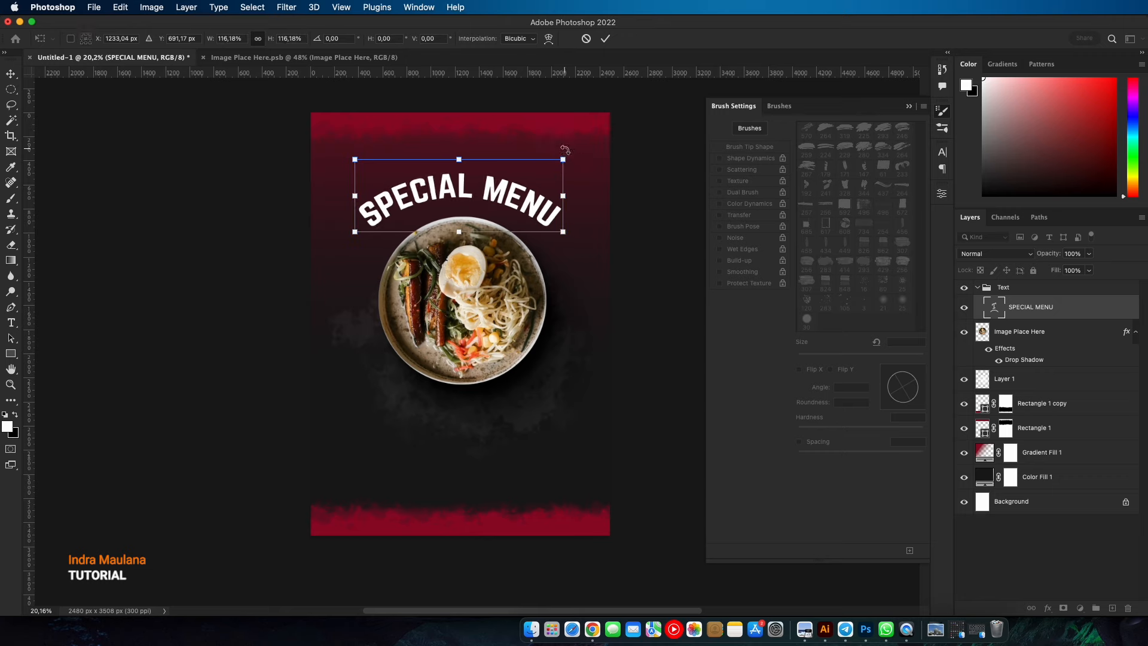
pyautogui.press('Return')
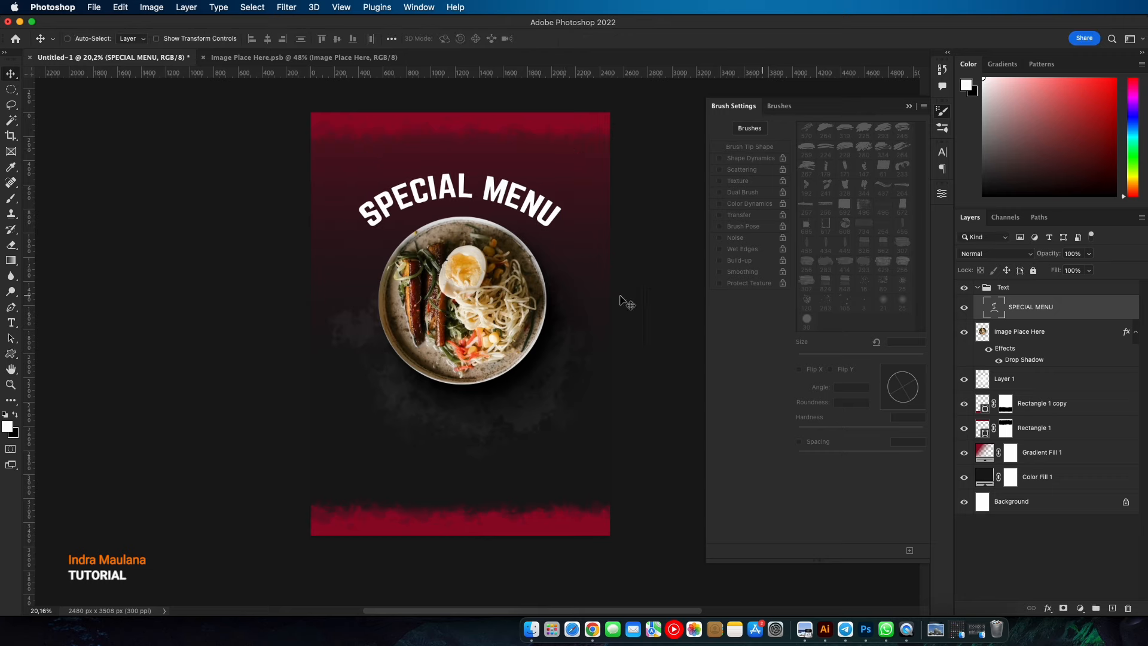
# - Add the white two-line text ORDER NOW beneath the bowl, with each word on its own line
pyautogui.click(12, 322)
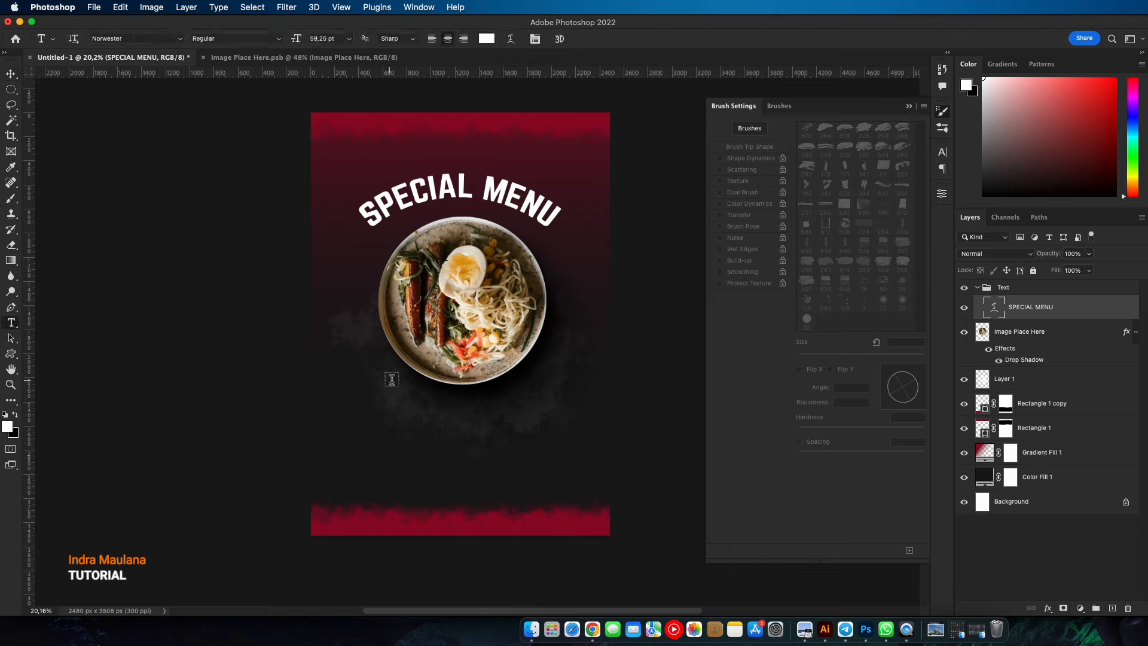
pyautogui.click(415, 419)
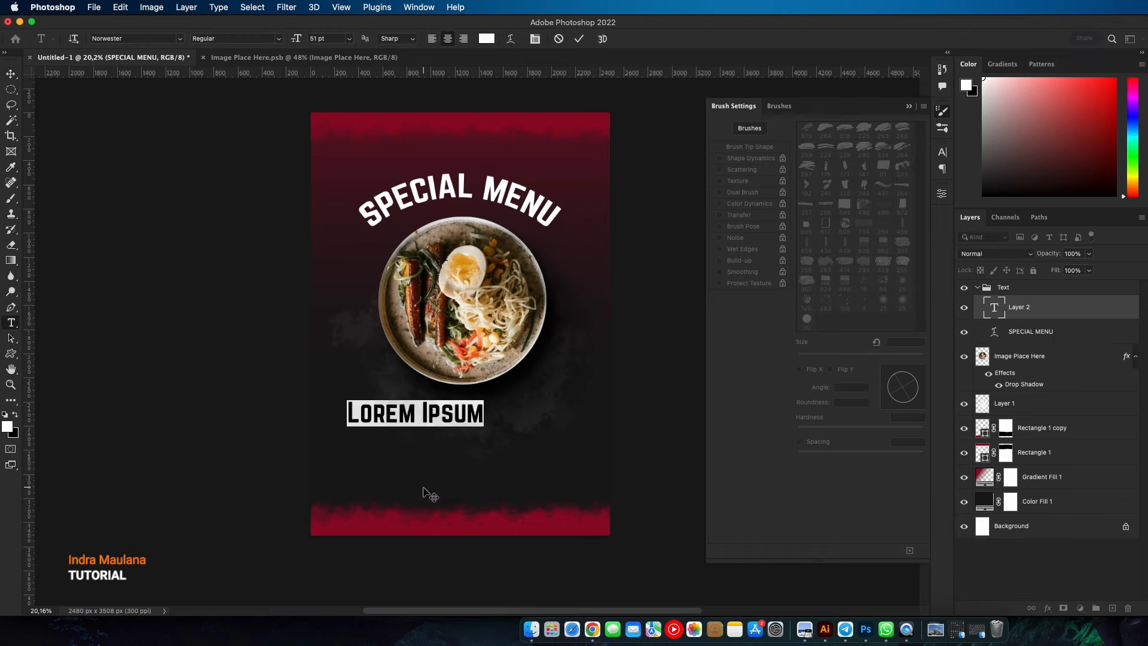
pyautogui.write('ORDER')
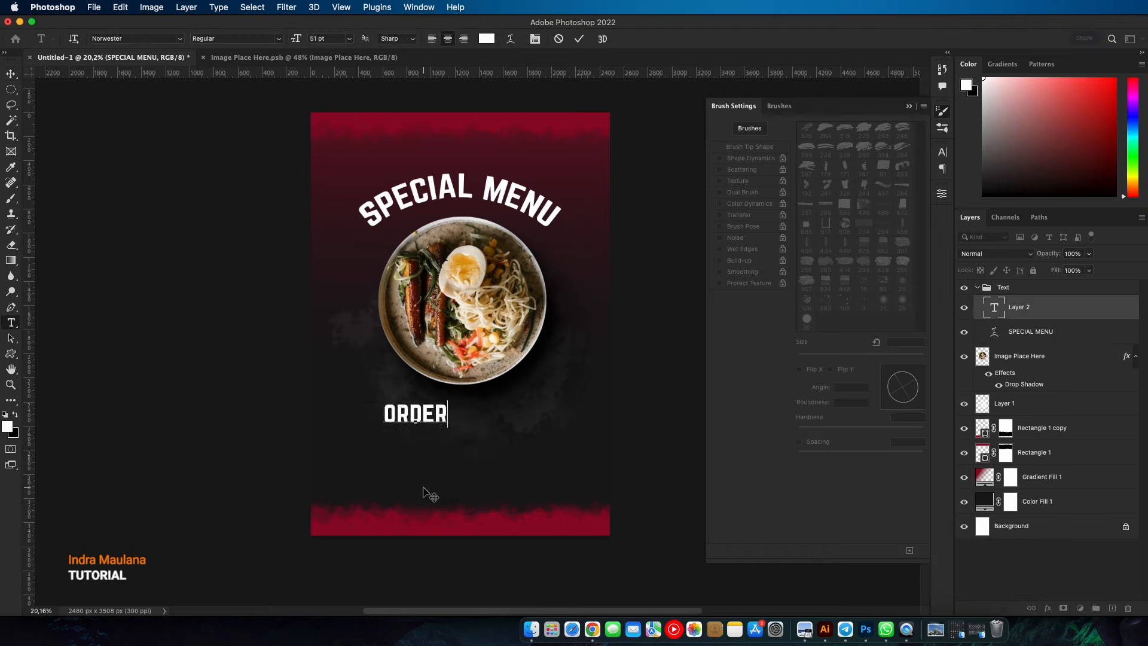
pyautogui.press('Return')
pyautogui.write('NOW')
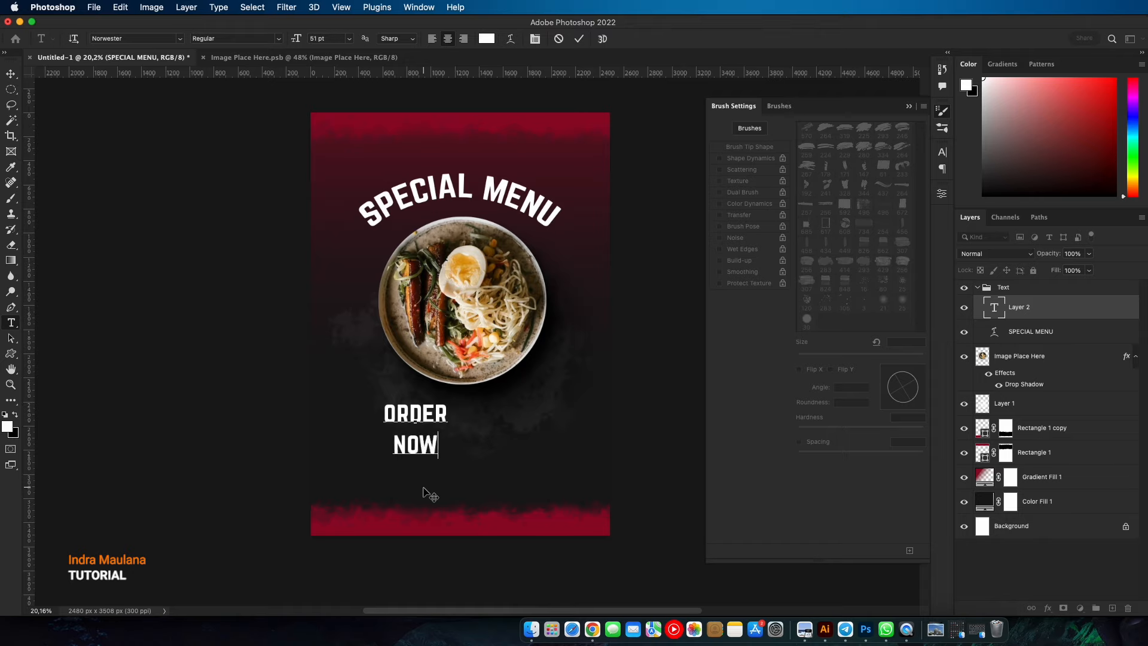
# - Enlarge the word NOW to match the width of ORDER above it and commit the text
pyautogui.doubleClick(436, 444)
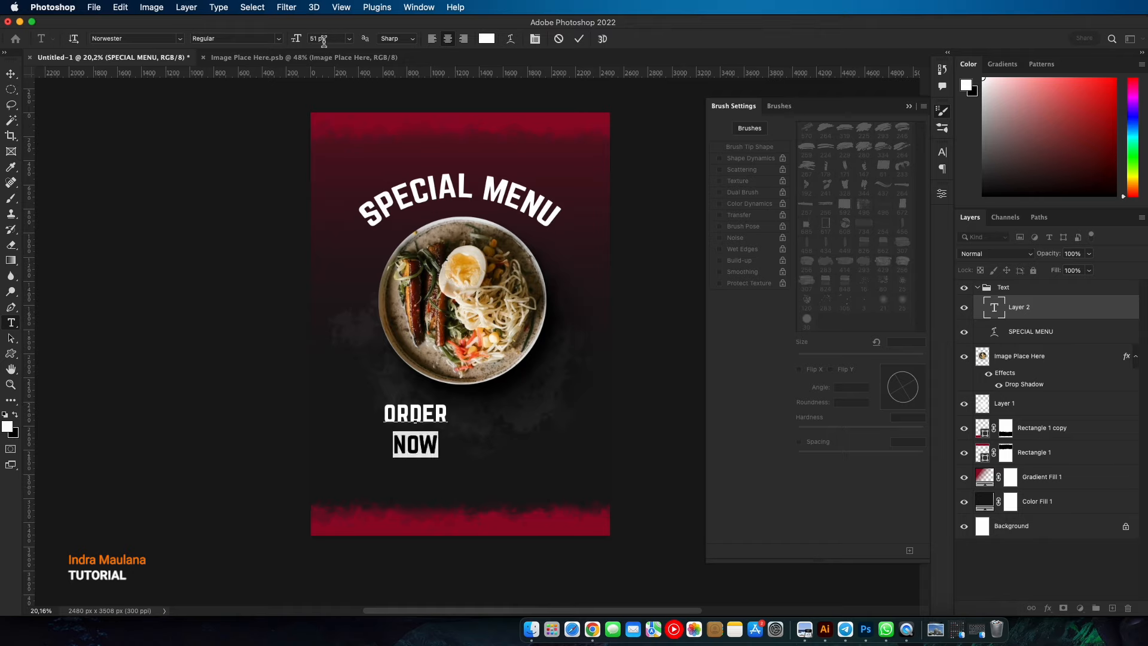
pyautogui.moveTo(305, 41); pyautogui.dragTo(316, 39)
pyautogui.click(579, 38)
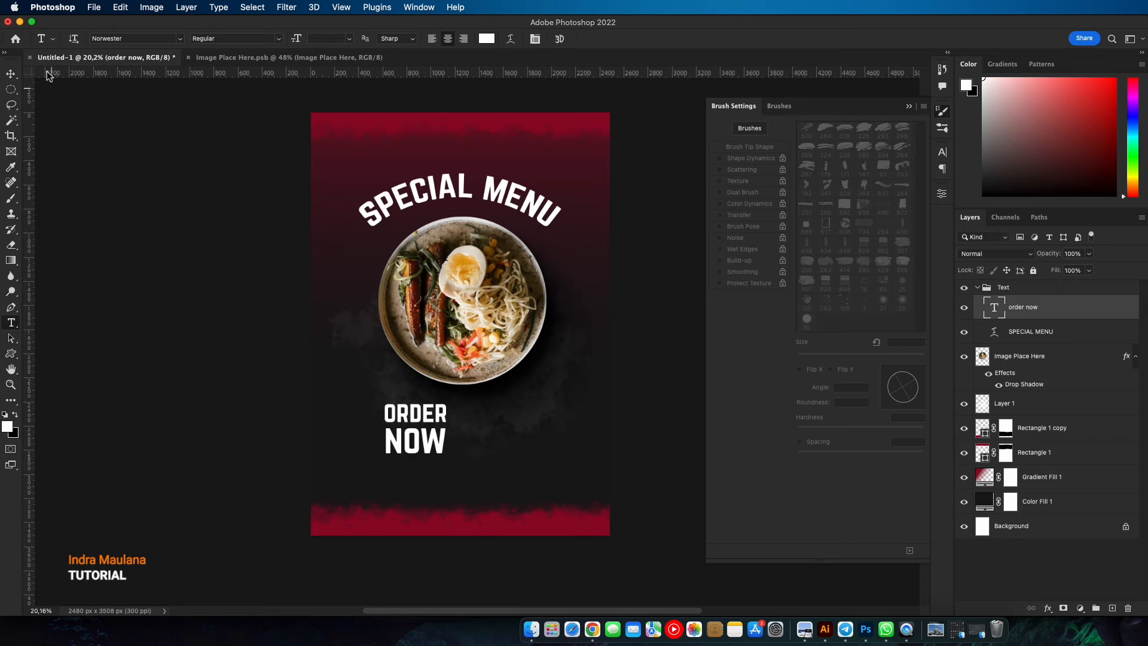
# - Skew the ORDER NOW text vertically so its lines slant upward to the right, and apply the transform
pyautogui.click(12, 76)
pyautogui.click(120, 8)
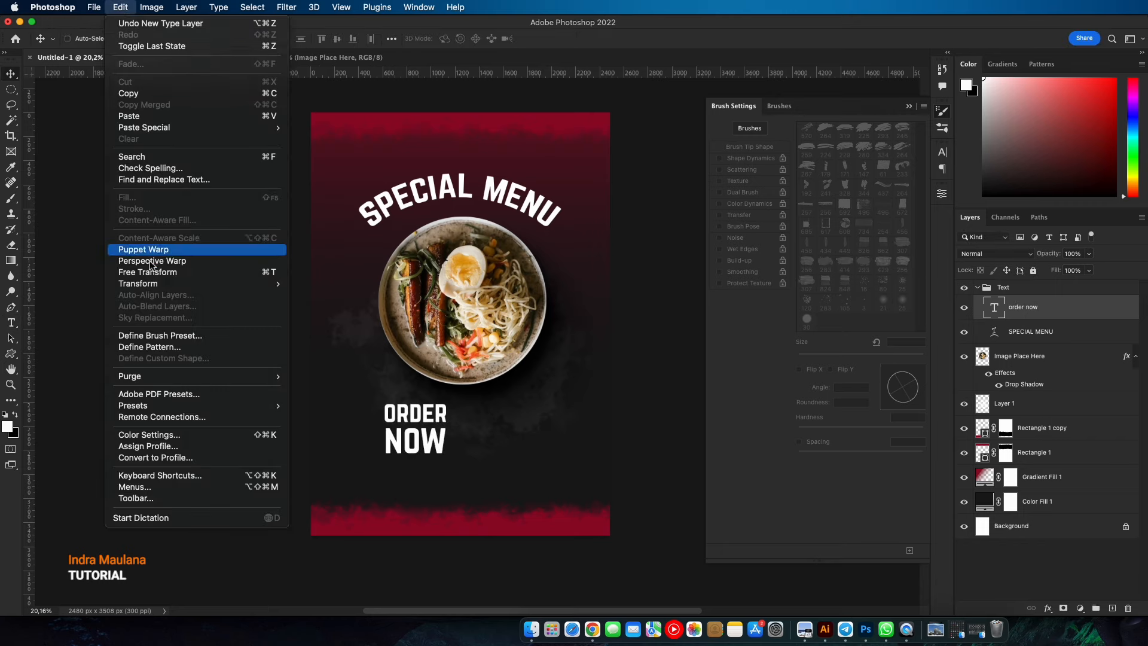
pyautogui.click(156, 274)
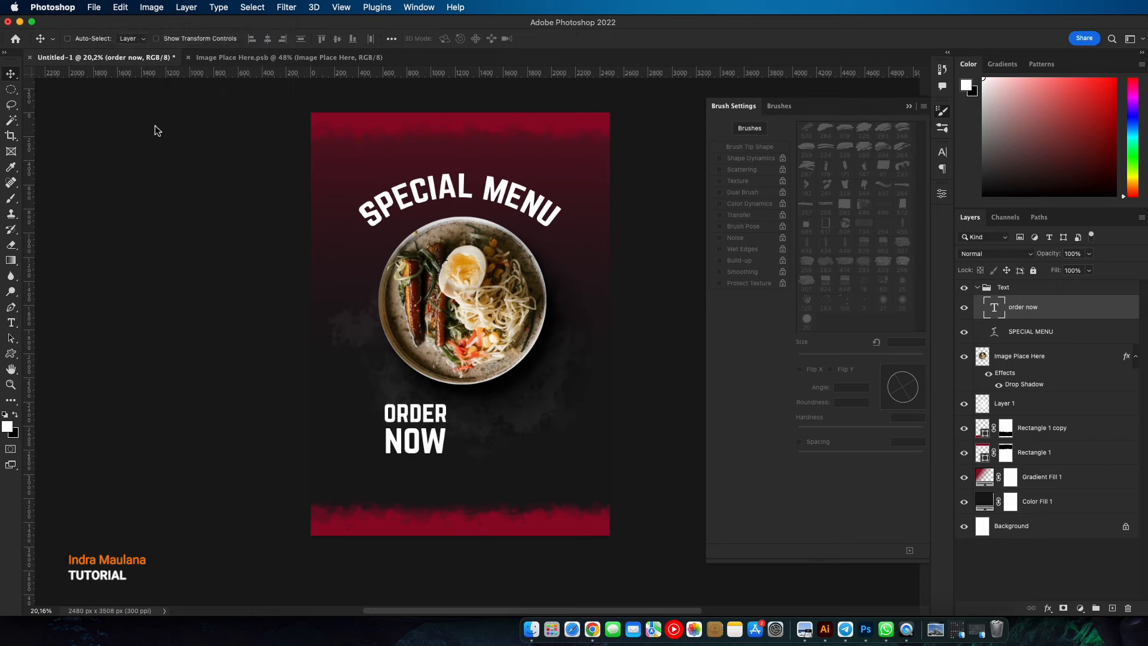
pyautogui.rightClick(434, 434)
pyautogui.click(472, 365)
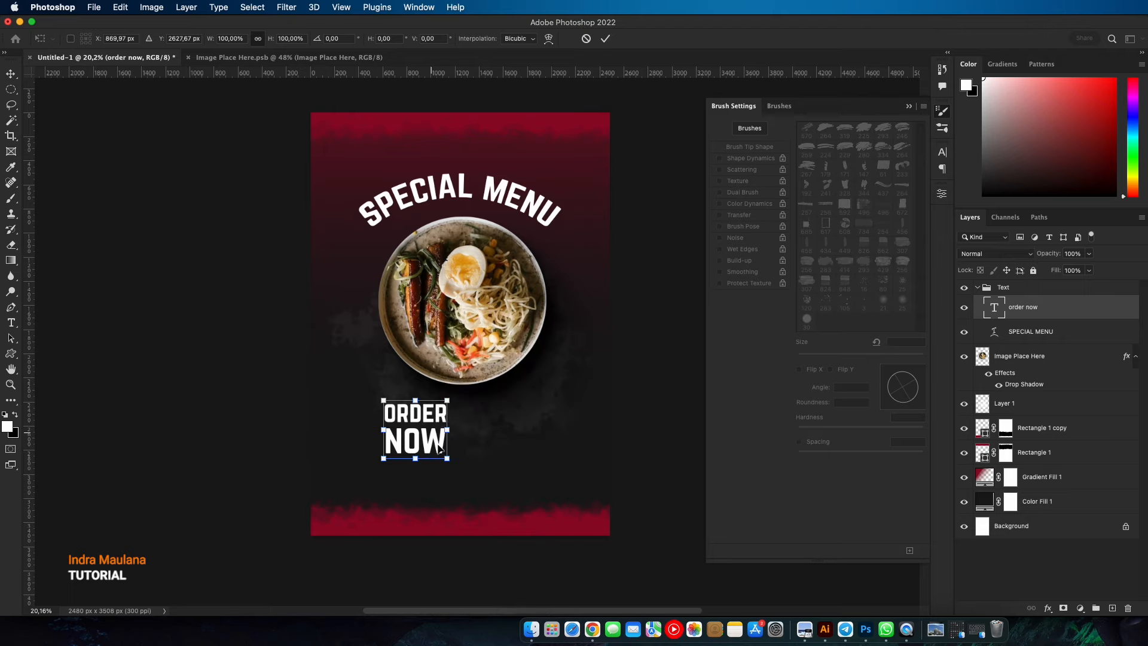
pyautogui.moveTo(448, 431); pyautogui.dragTo(382, 301)
pyautogui.click(605, 38)
# - Position the slanted ORDER NOW text beside the bowl, slightly overlapping the bowl's left rim
pyautogui.moveTo(490, 353); pyautogui.dragTo(496, 356)
pyautogui.moveTo(492, 404); pyautogui.dragTo(498, 393)
pyautogui.moveTo(379, 310); pyautogui.dragTo(379, 320)
pyautogui.moveTo(483, 412); pyautogui.dragTo(536, 399)
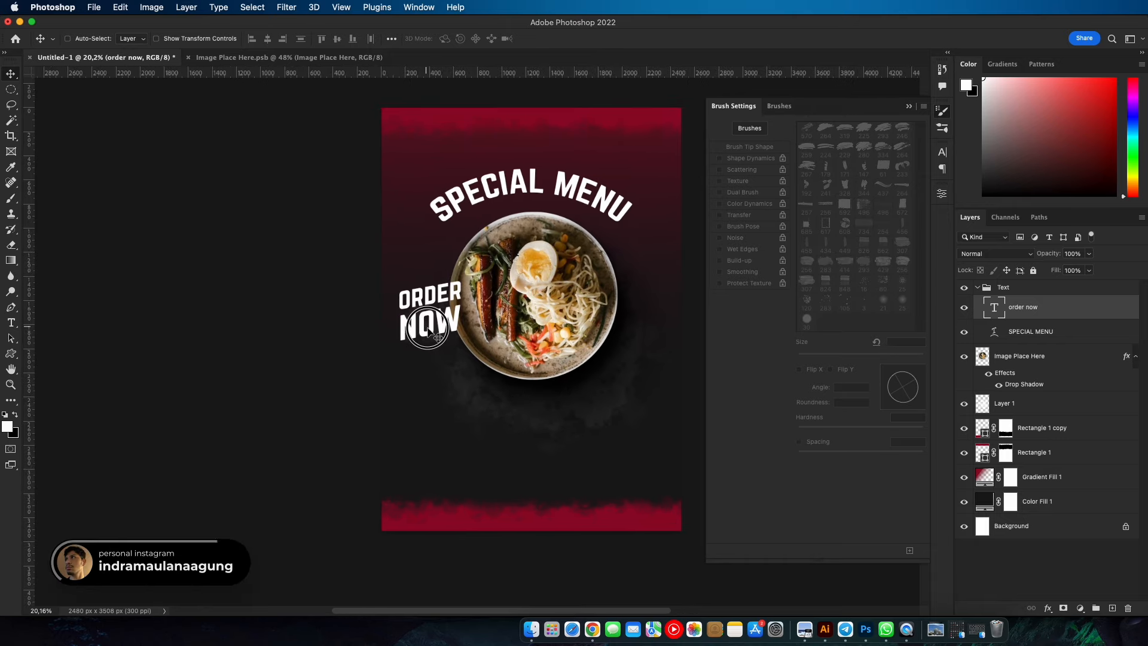
# - Add the text MENU NAME 01 below the bowl and shift it fully inside the poster
pyautogui.click(1026, 332)
pyautogui.click(11, 322)
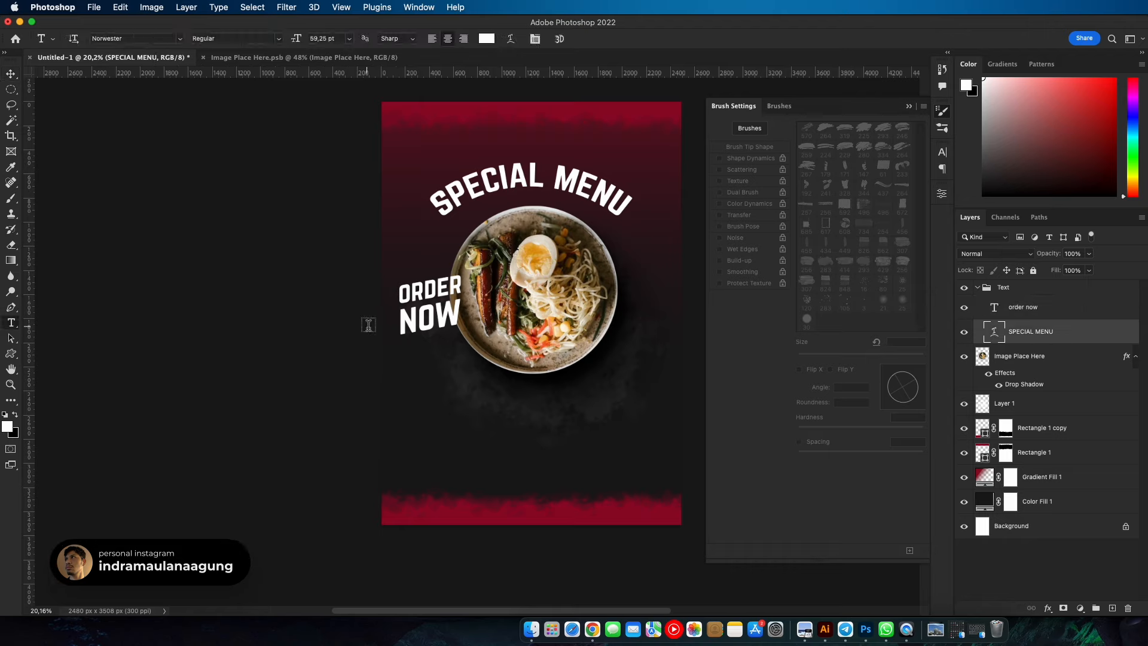
pyautogui.click(416, 409)
pyautogui.write('ME')
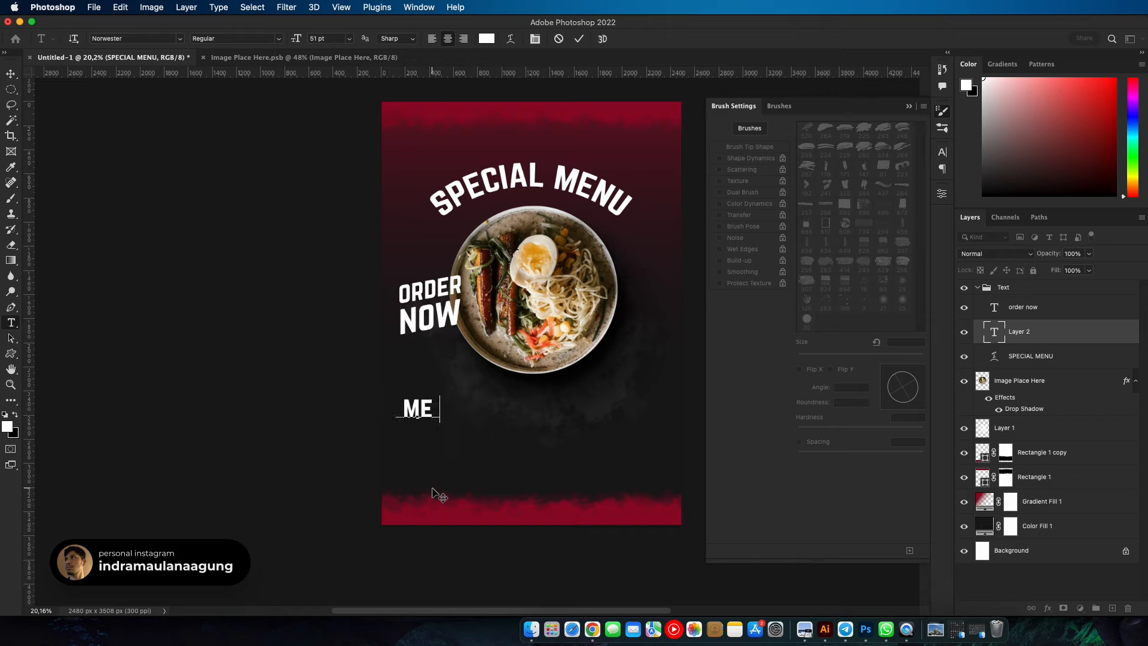
pyautogui.write('NU NAME 01')
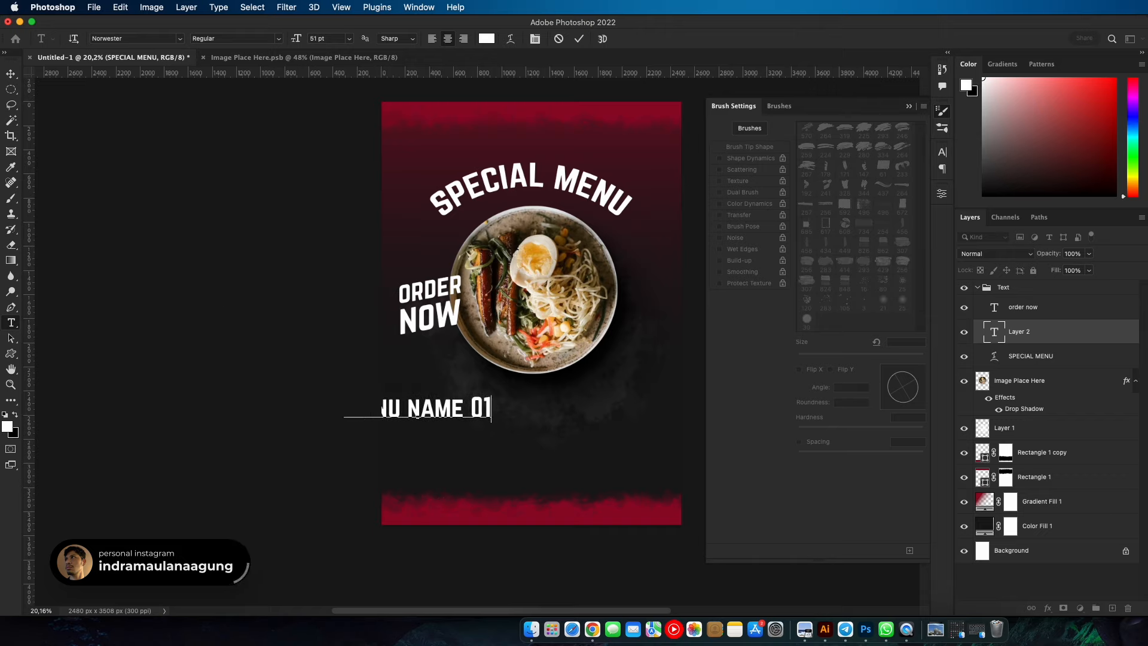
pyautogui.click(10, 73)
pyautogui.moveTo(431, 426); pyautogui.dragTo(486, 423)
# - Left-align the MENU NAME 01 text at 21 pt and place it beneath ORDER NOW, aligned with its left edge
pyautogui.doubleClick(995, 330)
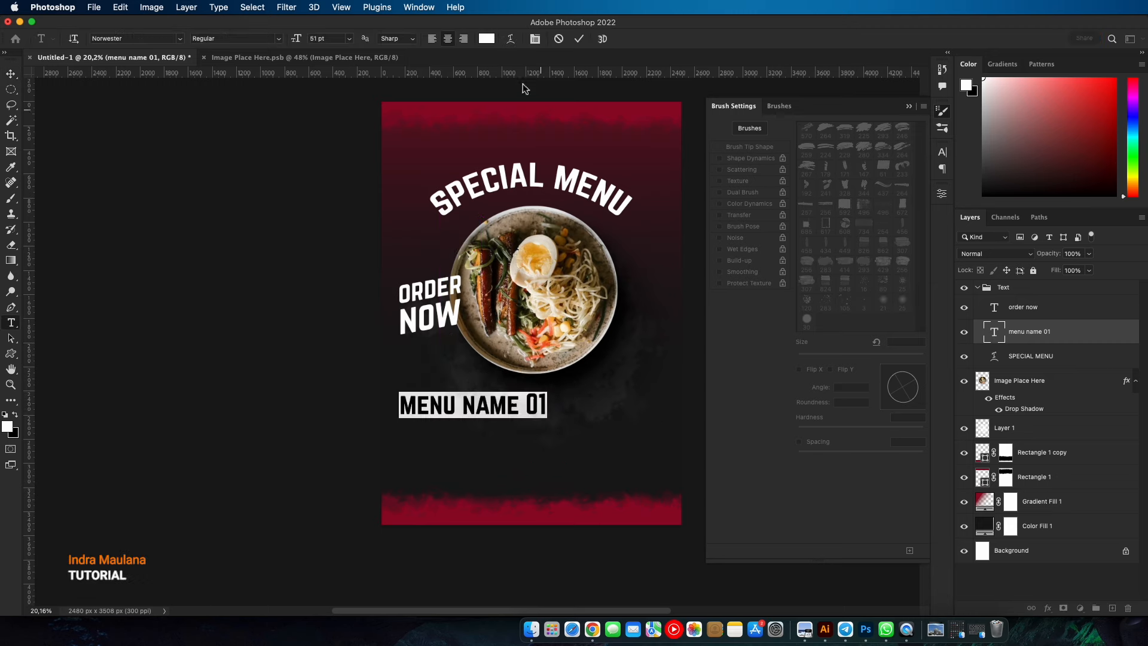
pyautogui.click(433, 38)
pyautogui.moveTo(292, 46); pyautogui.dragTo(263, 44)
pyautogui.click(579, 39)
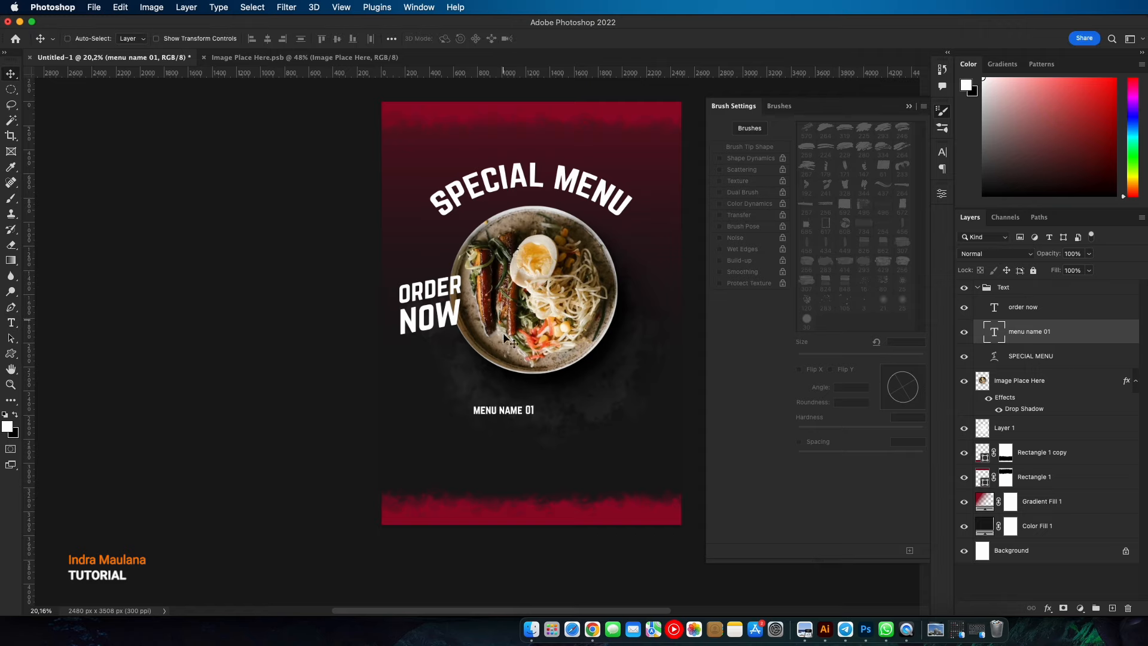
pyautogui.moveTo(504, 411); pyautogui.dragTo(459, 366)
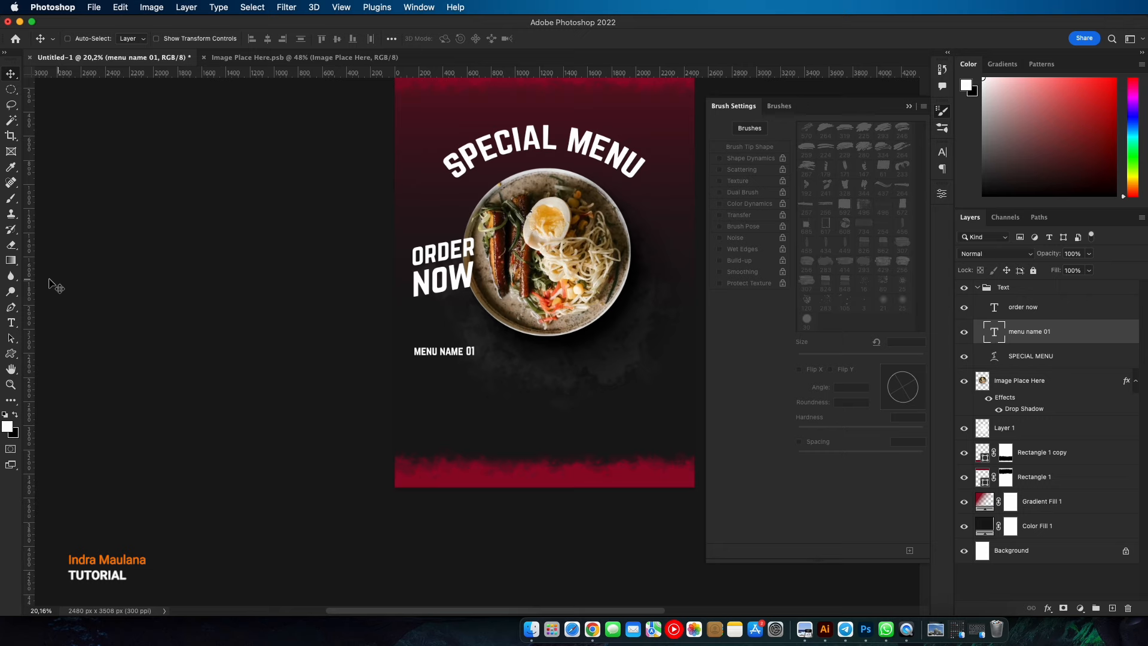
pyautogui.click(11, 322)
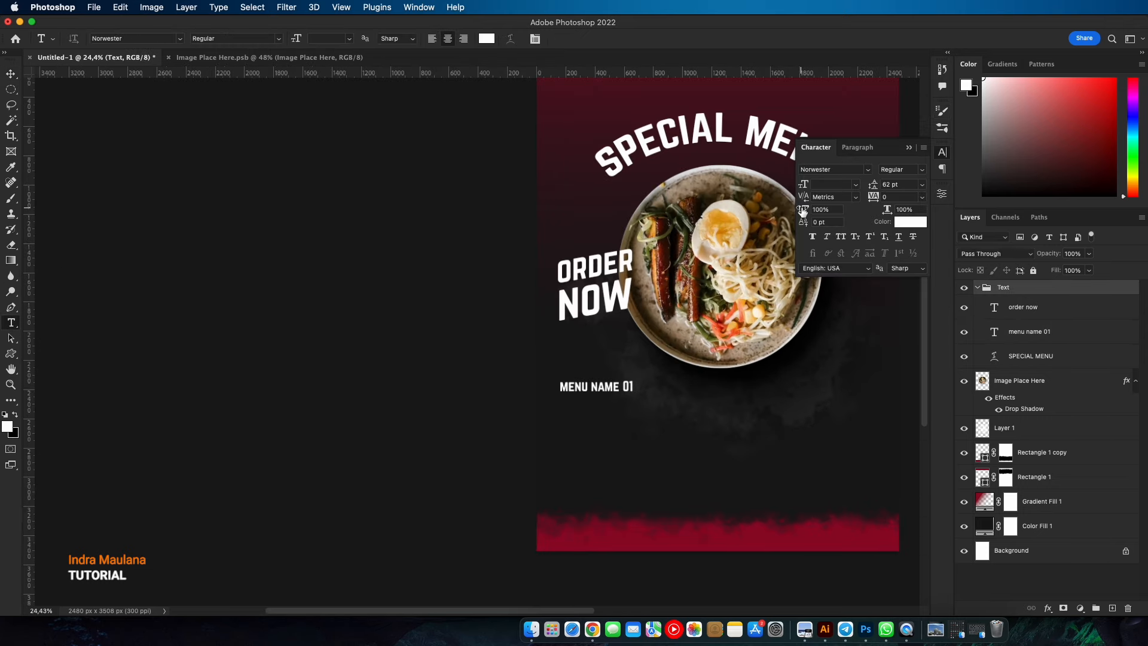
pyautogui.moveTo(567, 418); pyautogui.dragTo(743, 491)
pyautogui.press('BackSpace')
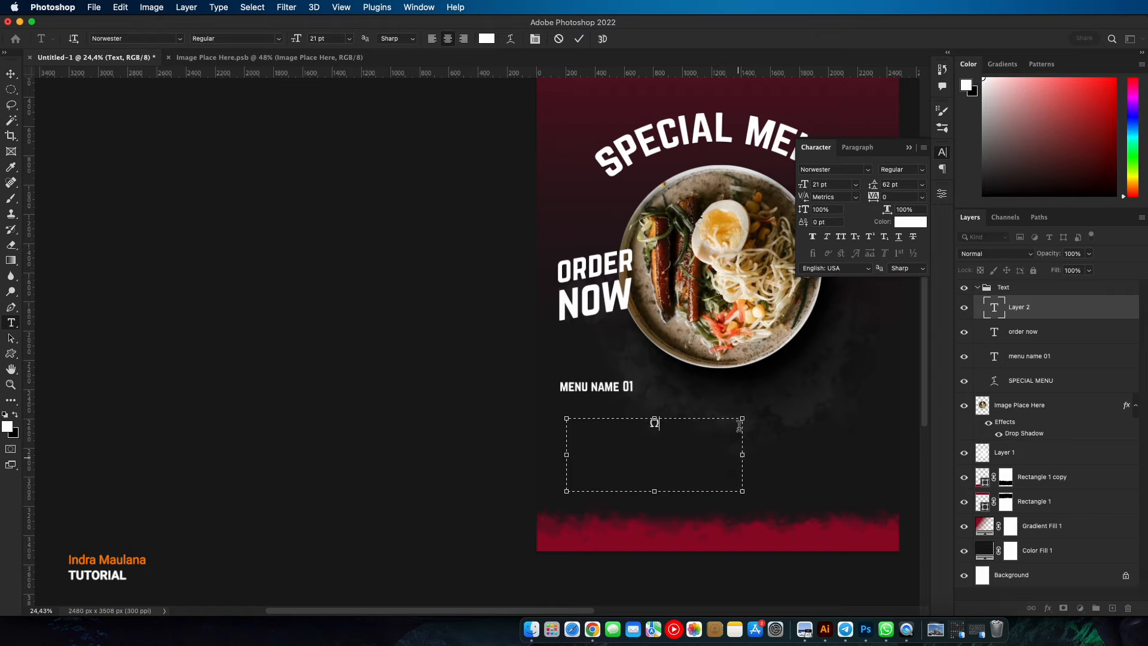
pyautogui.click(559, 38)
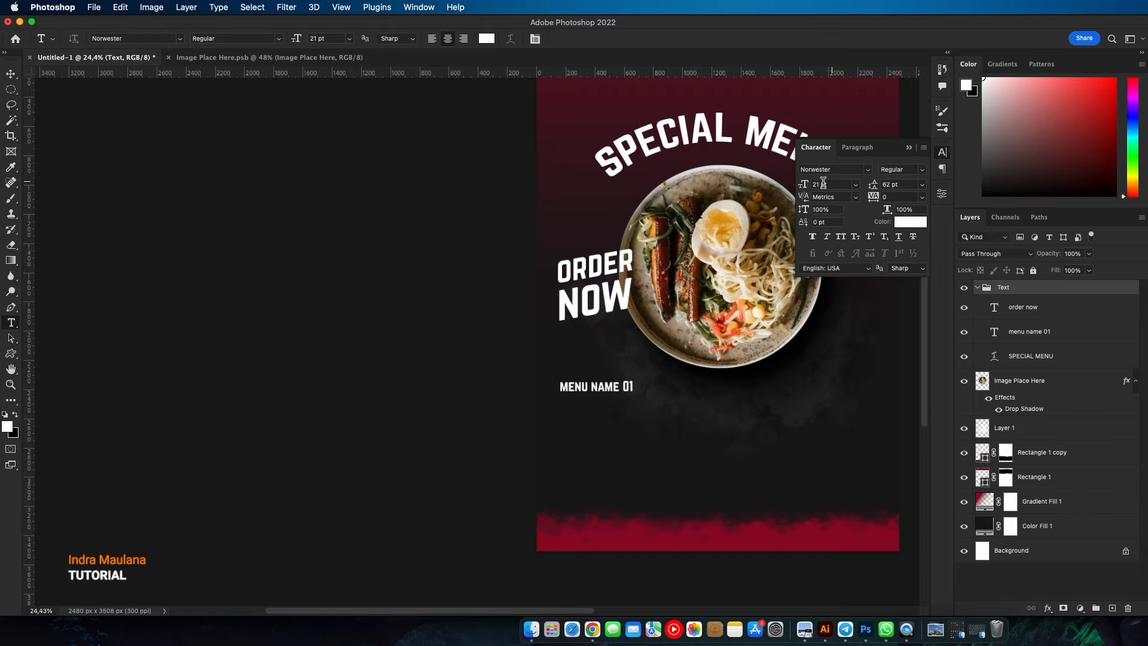
# - Create an 11 pt placeholder paragraph in a text box below MENU NAME 01, with leading set to Auto
pyautogui.click(824, 184)
pyautogui.moveTo(575, 422); pyautogui.dragTo(735, 520)
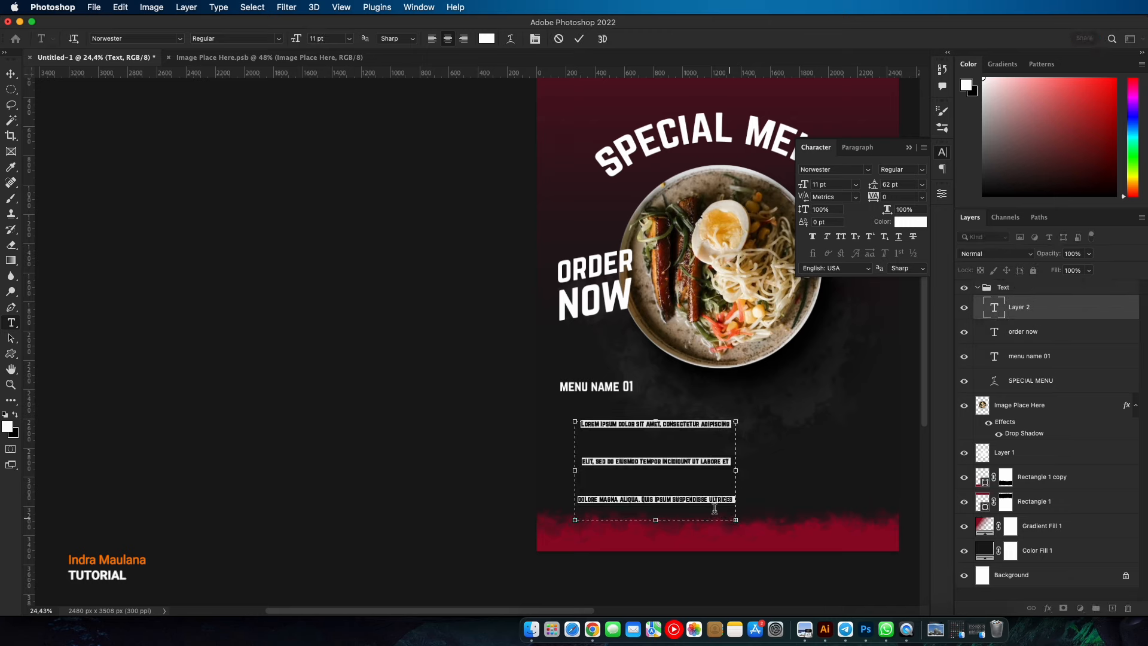
pyautogui.click(921, 189)
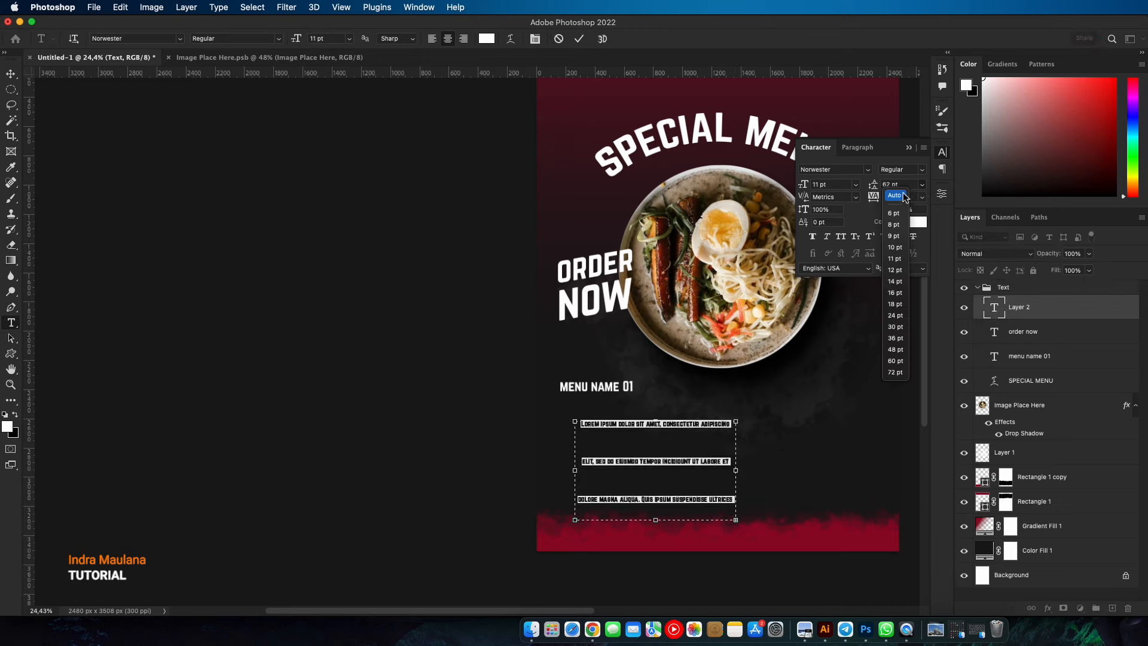
pyautogui.click(897, 196)
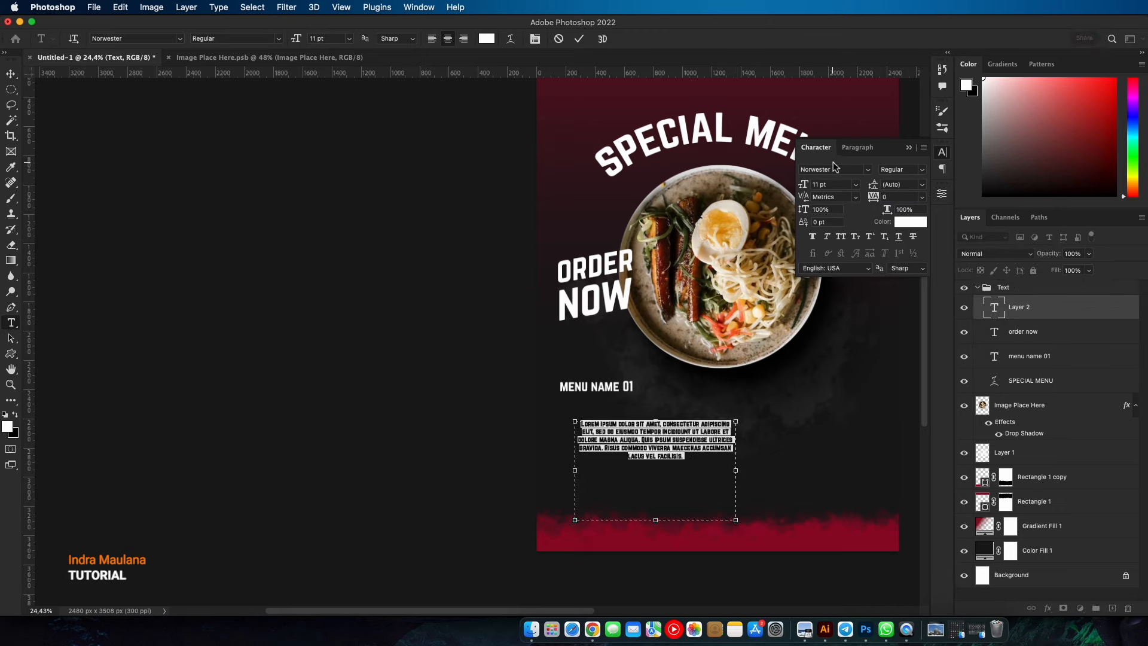
# - Set the placeholder paragraph's font to Montserrat Medium
pyautogui.write('mon')
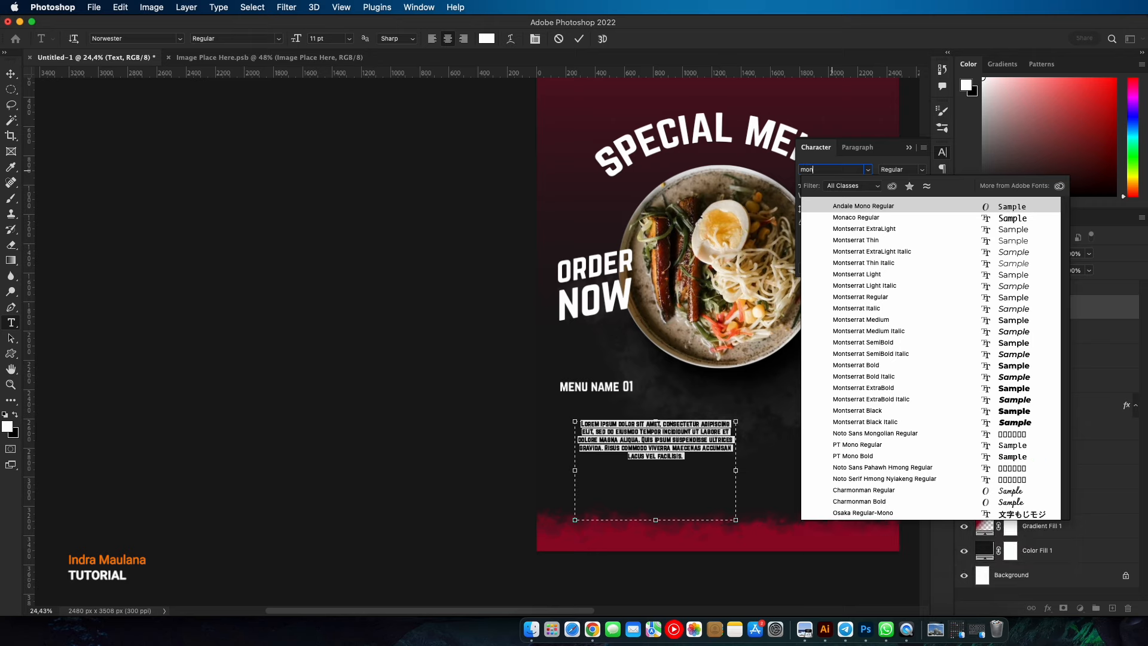
pyautogui.write('st')
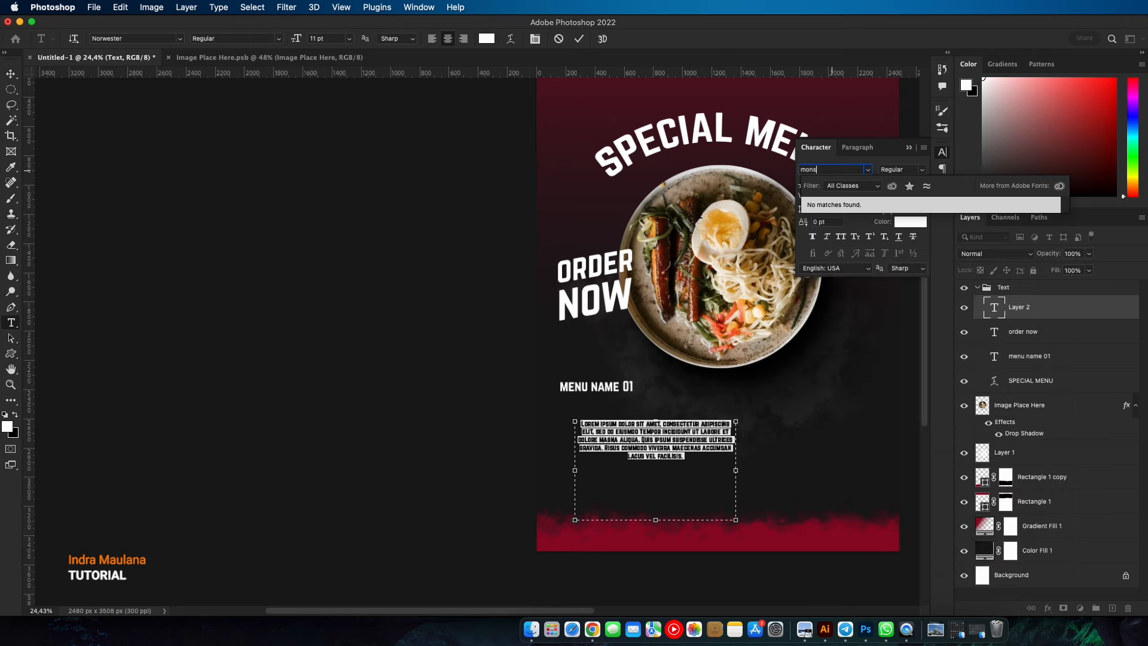
pyautogui.press('BackSpace')
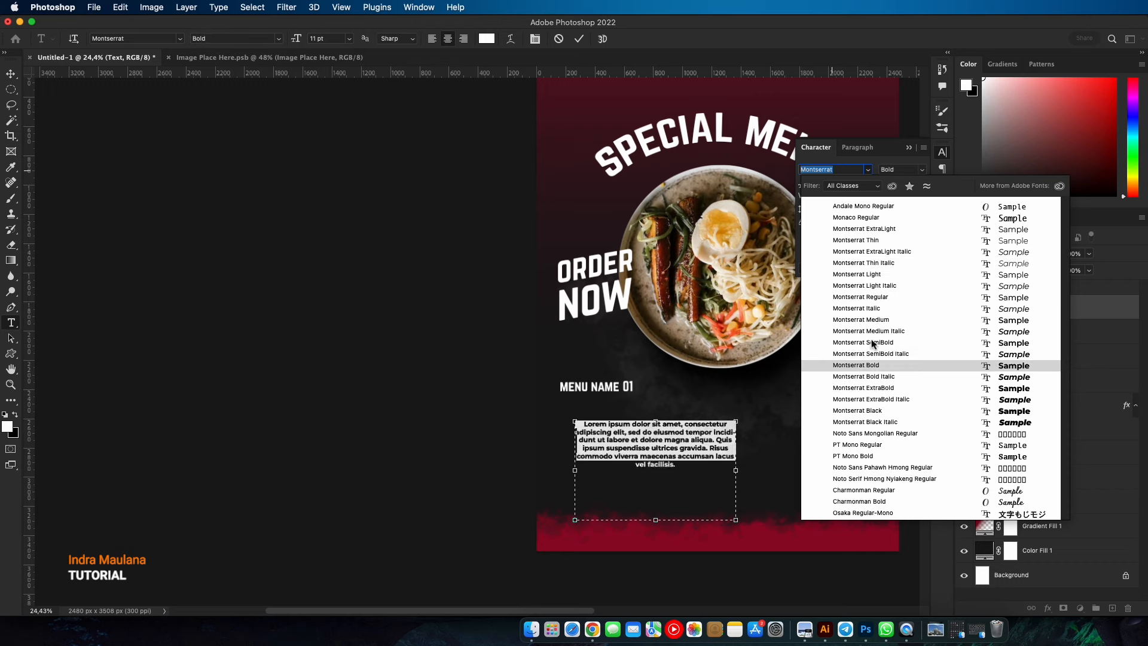
pyautogui.click(877, 322)
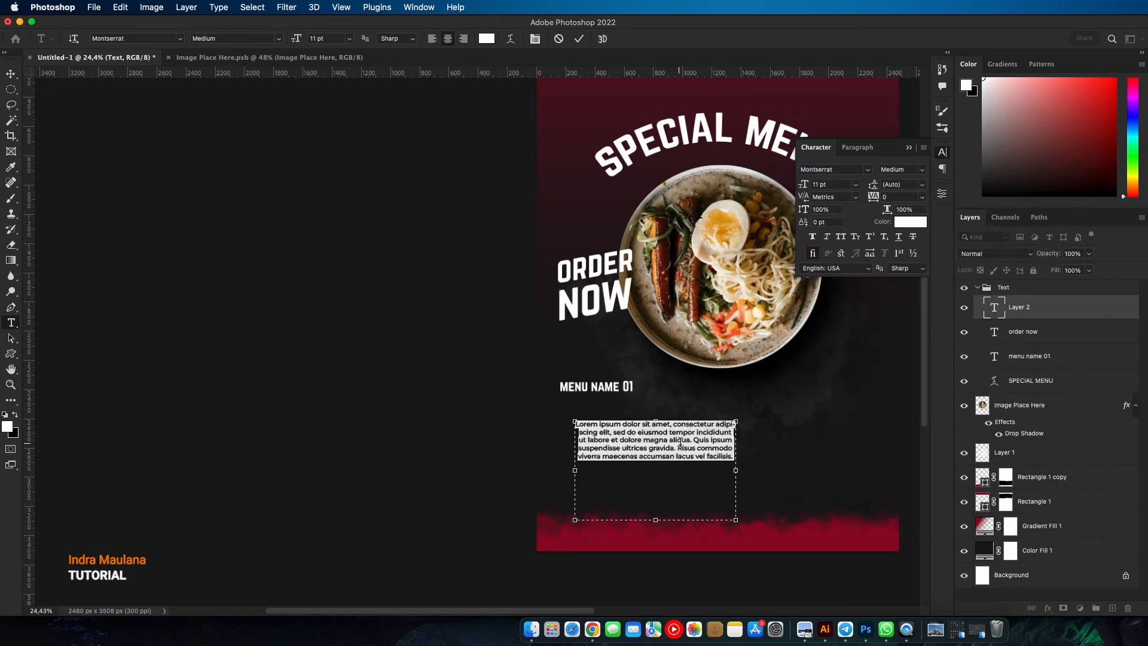
# - Trim the placeholder paragraph to three lines by deleting everything after "dolore magna aliqua"
pyautogui.moveTo(692, 442); pyautogui.dragTo(784, 500)
pyautogui.press('BackSpace')
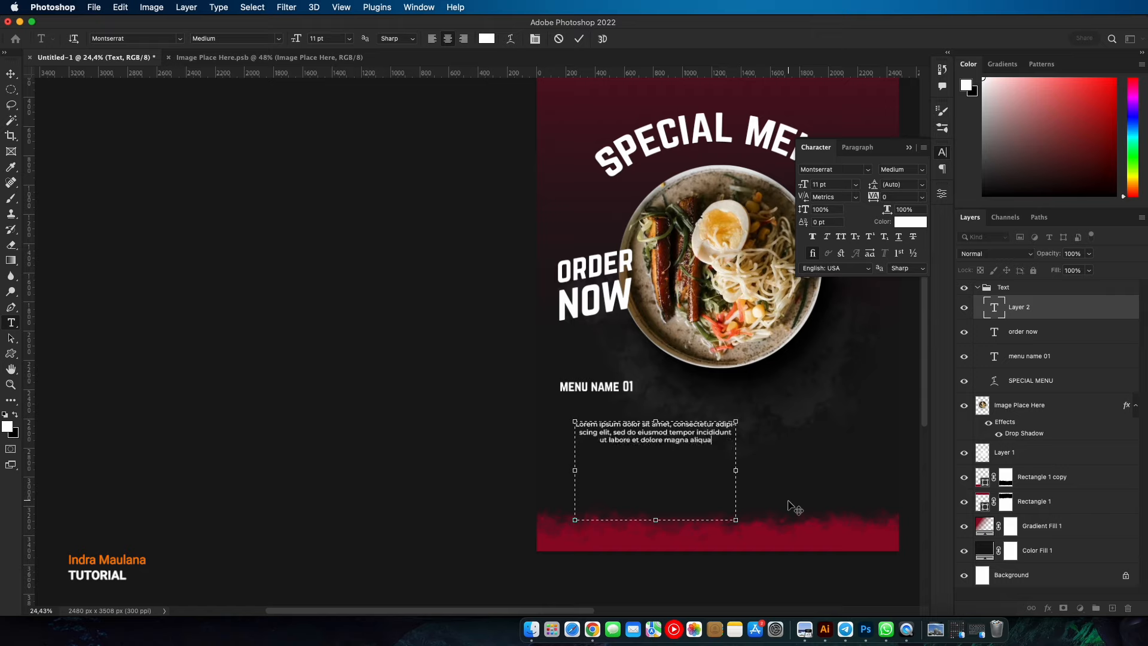
pyautogui.write('a')
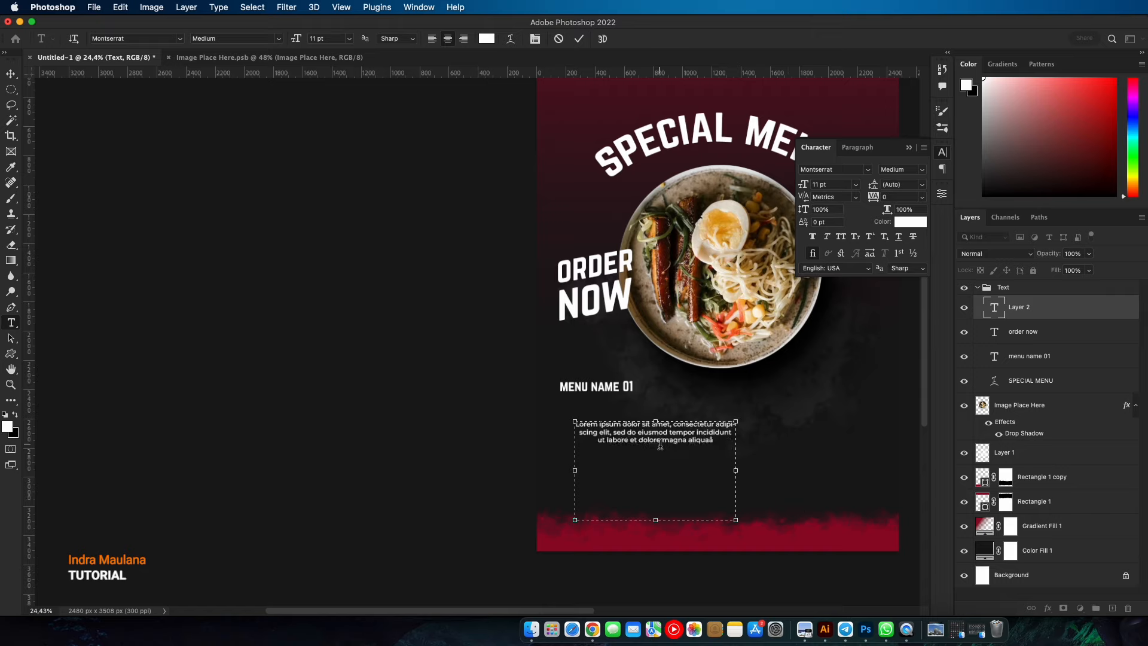
# - Left-align the placeholder paragraph and shorten its text box to fit the three lines
pyautogui.press('super+a')
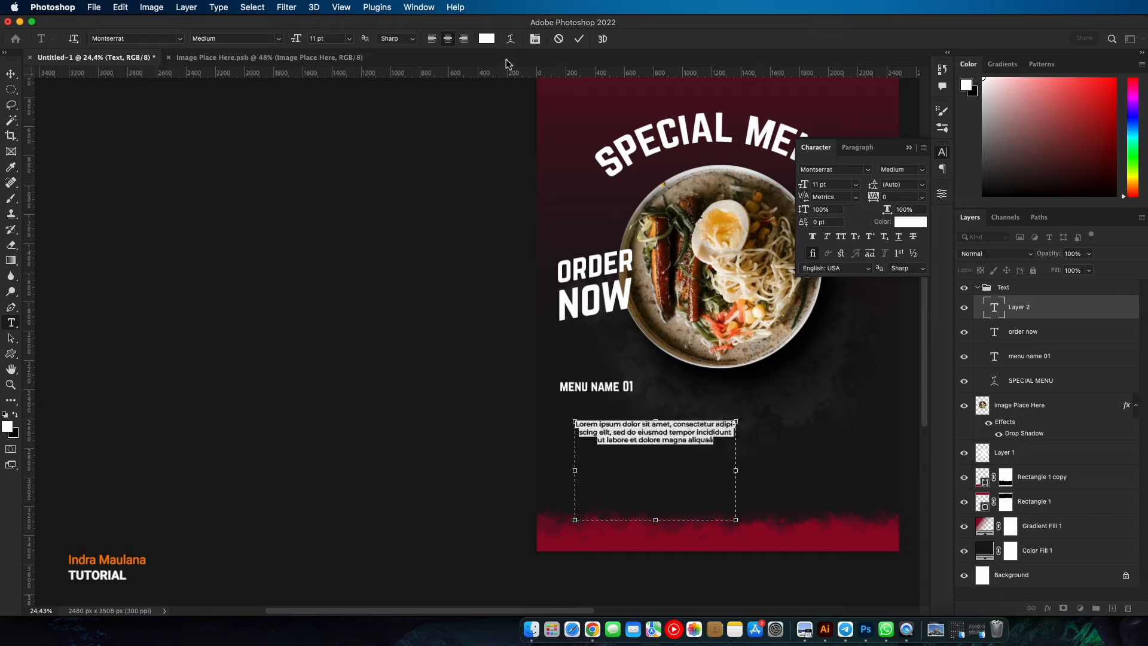
pyautogui.click(431, 39)
pyautogui.moveTo(656, 519); pyautogui.dragTo(656, 450)
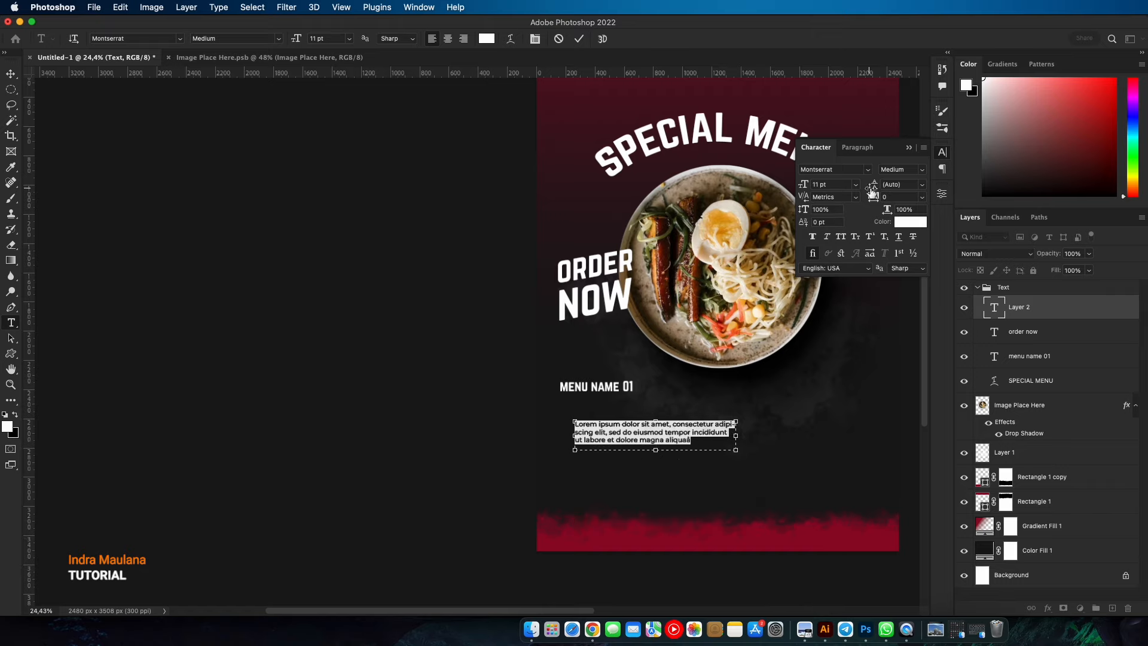
# - Set the paragraph's leading to 15 pt and move it directly under MENU NAME 01, flush with its left edge
pyautogui.moveTo(872, 191); pyautogui.dragTo(886, 188)
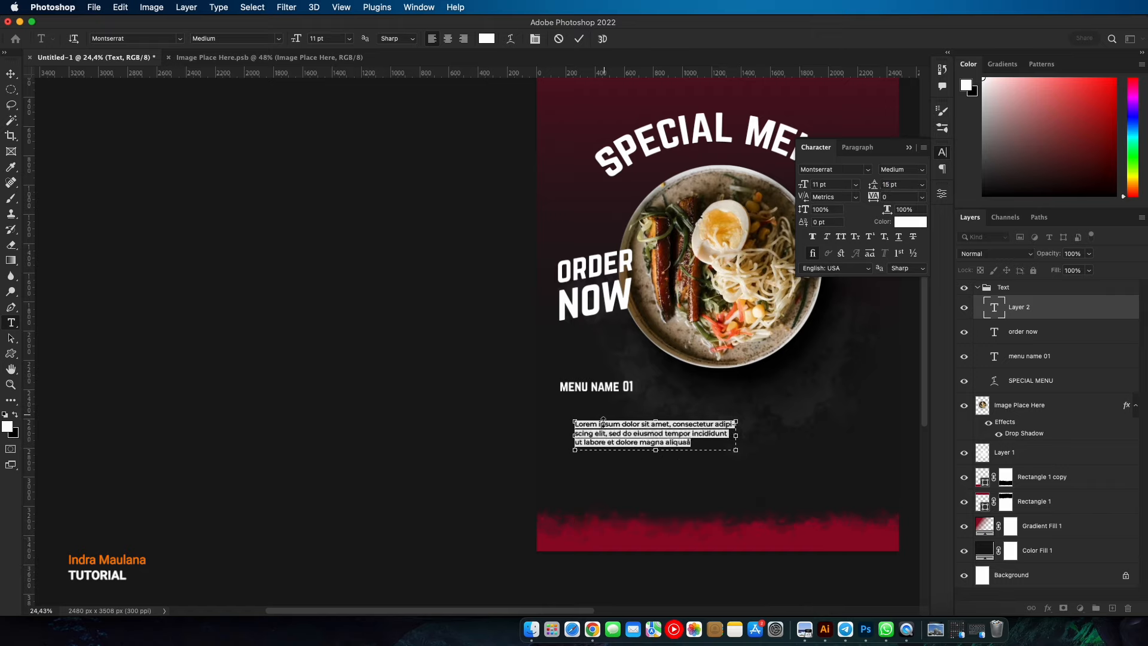
pyautogui.click(11, 73)
pyautogui.moveTo(658, 419); pyautogui.dragTo(644, 399)
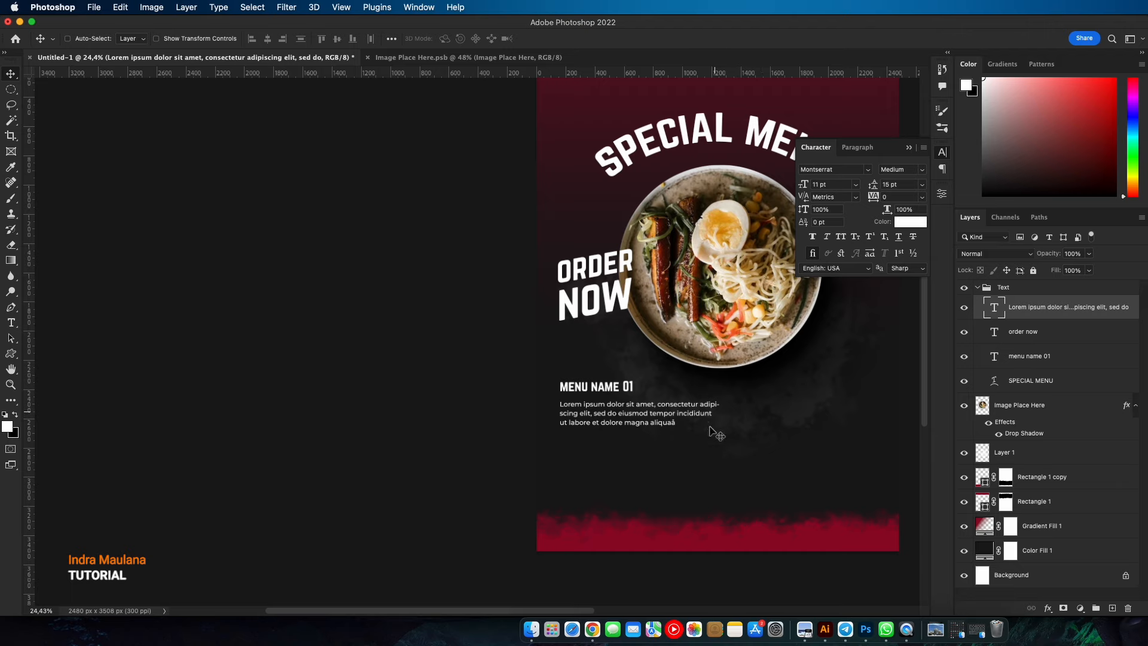
# - Justify the placeholder paragraph with its last line left-aligned, make its text box slightly narrower and extend it a little at the bottom
pyautogui.doubleClick(994, 308)
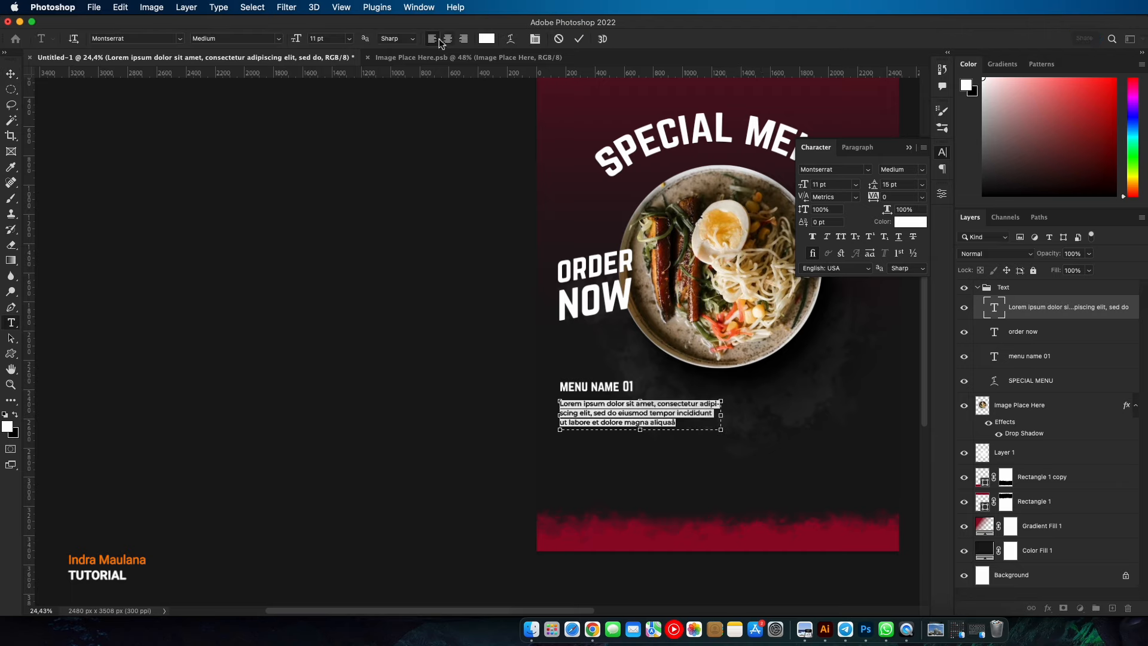
pyautogui.click(536, 40)
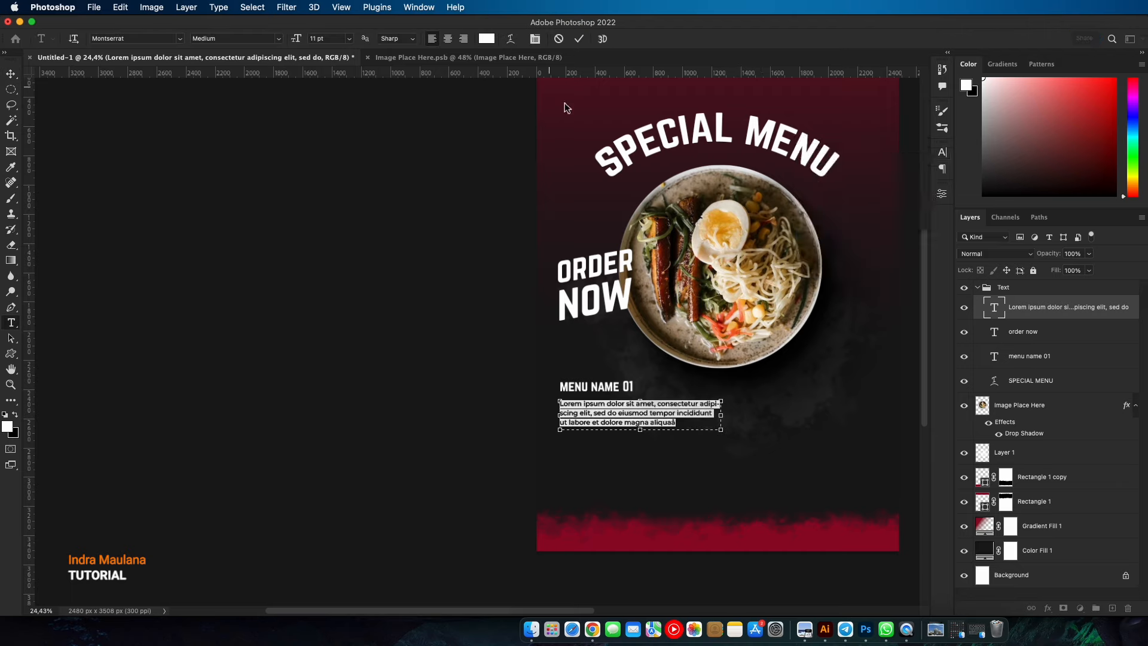
pyautogui.click(536, 40)
pyautogui.click(857, 147)
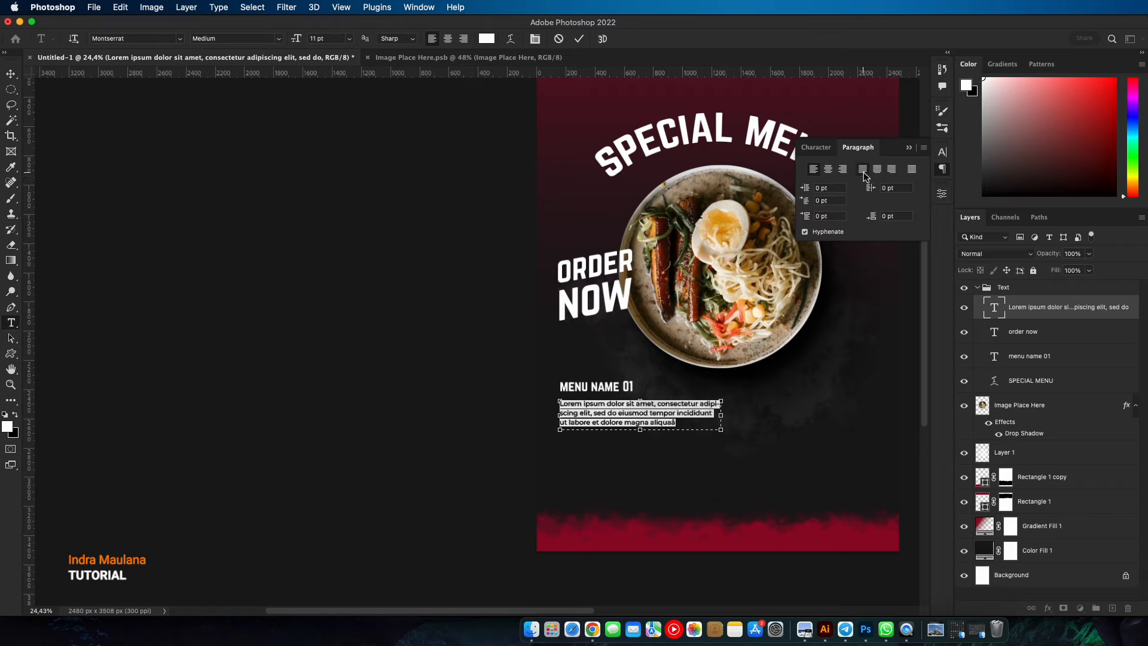
pyautogui.click(863, 172)
pyautogui.moveTo(720, 420); pyautogui.dragTo(710, 421)
pyautogui.moveTo(635, 429); pyautogui.dragTo(635, 436)
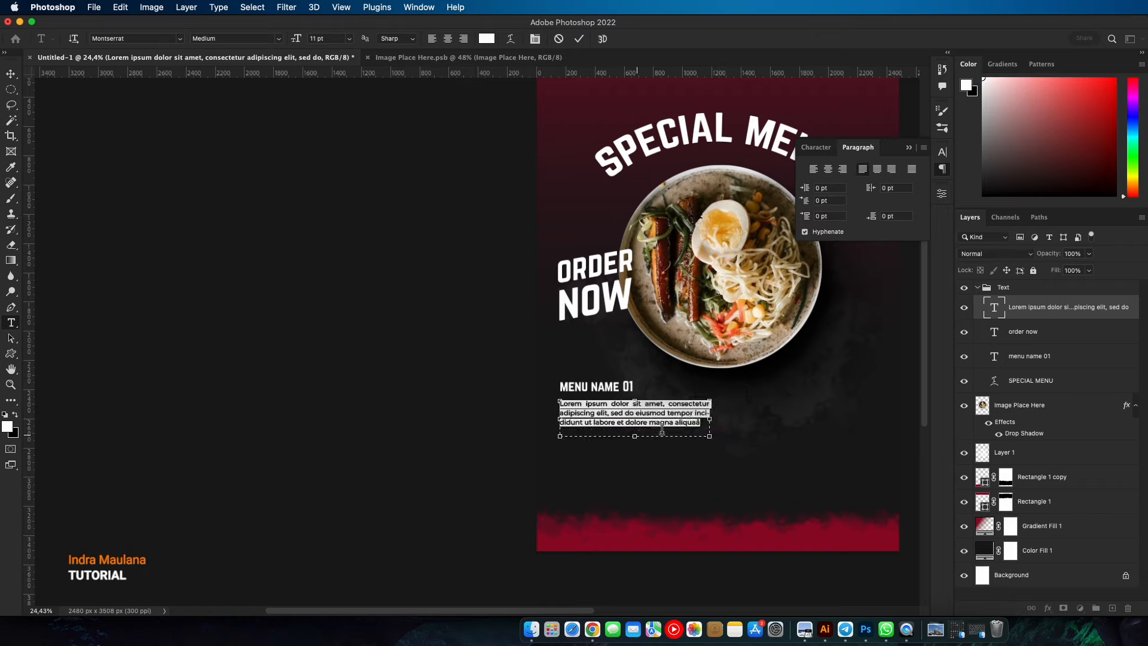
# - Set the placeholder paragraph's leading to 19 pt and commit the text edit
pyautogui.click(824, 148)
pyautogui.click(885, 187)
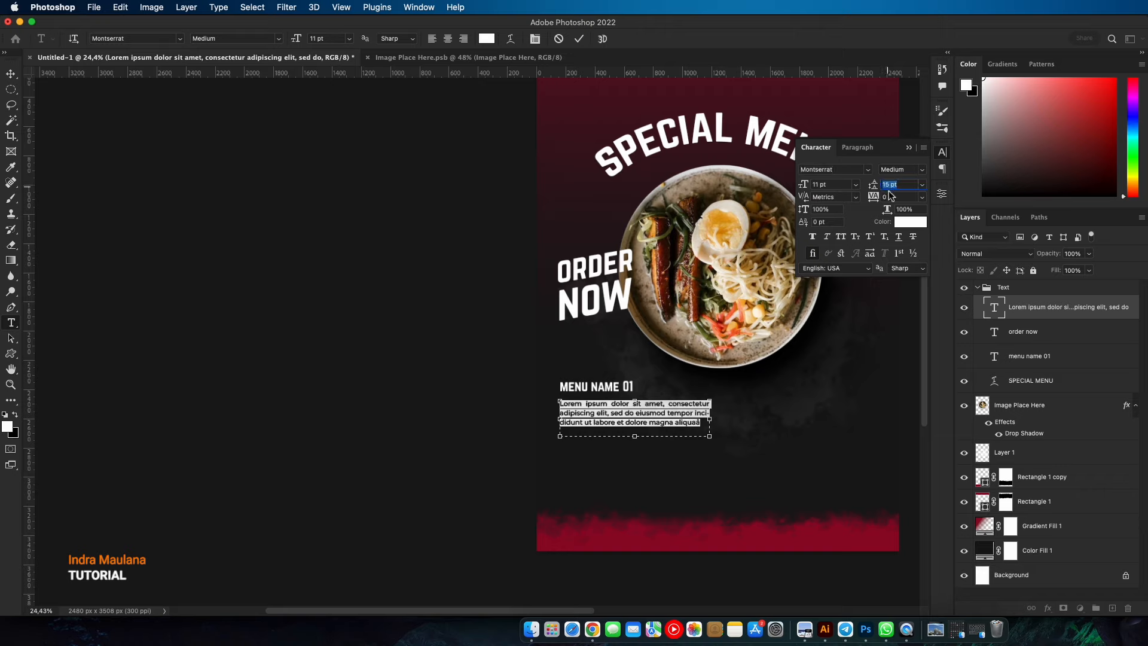
pyautogui.press('Up')
pyautogui.press('Up')
pyautogui.press('Up')
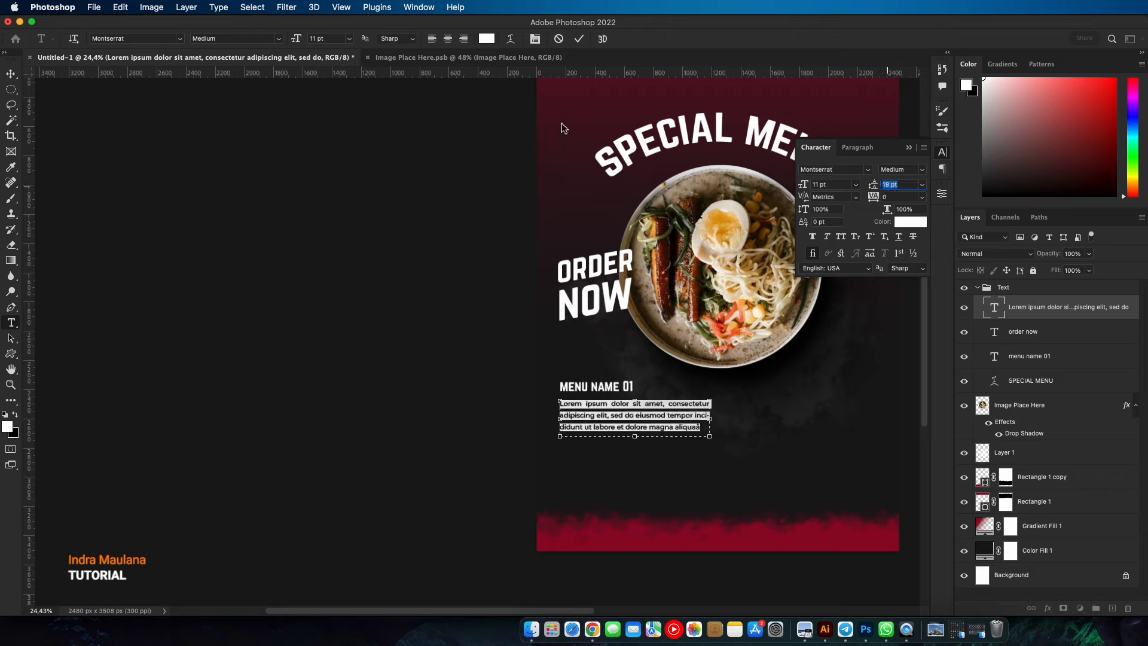
pyautogui.click(579, 39)
pyautogui.click(9, 74)
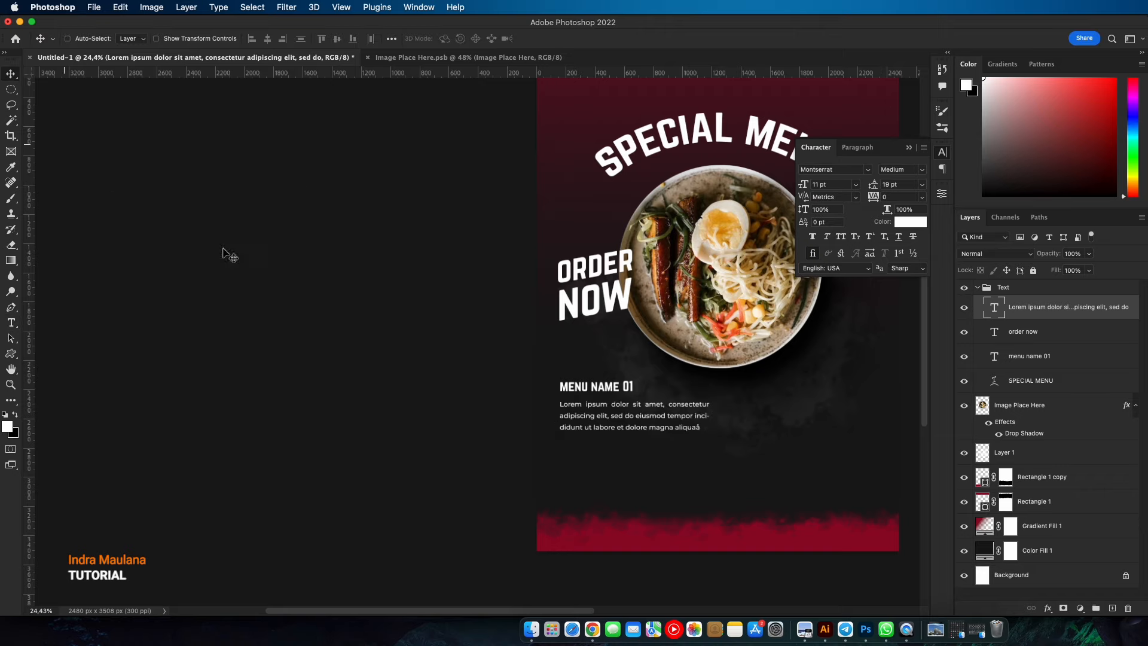
# - Move the paragraph up against the underside of MENU NAME 01 and nudge it down in five large increments for an even gap
pyautogui.moveTo(661, 401); pyautogui.dragTo(661, 393)
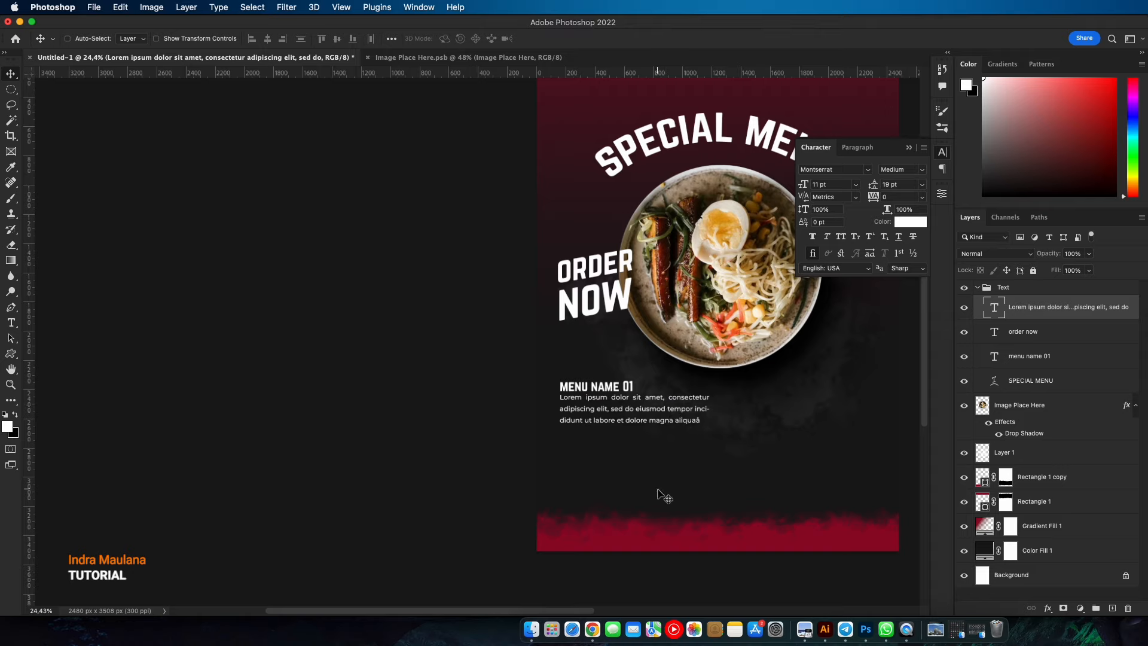
pyautogui.hotkey('shift', 'Down')
pyautogui.hotkey('shift', 'Down')
pyautogui.hotkey('shift', 'Down')
pyautogui.hotkey('shift', 'Down')
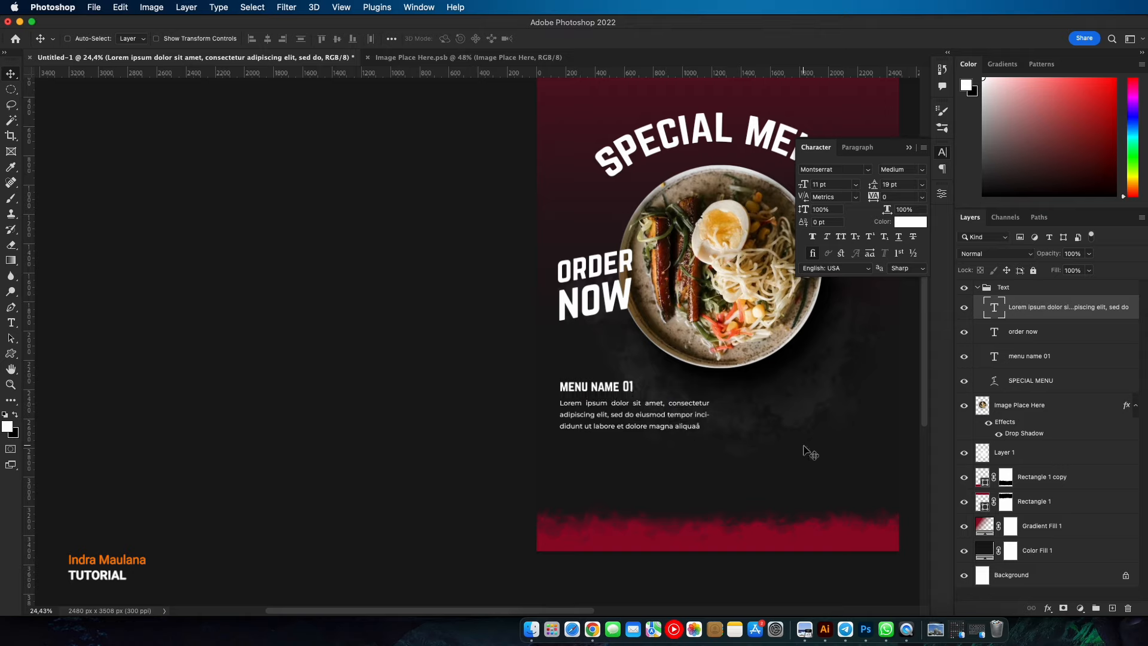
pyautogui.hotkey('shift', 'Down')
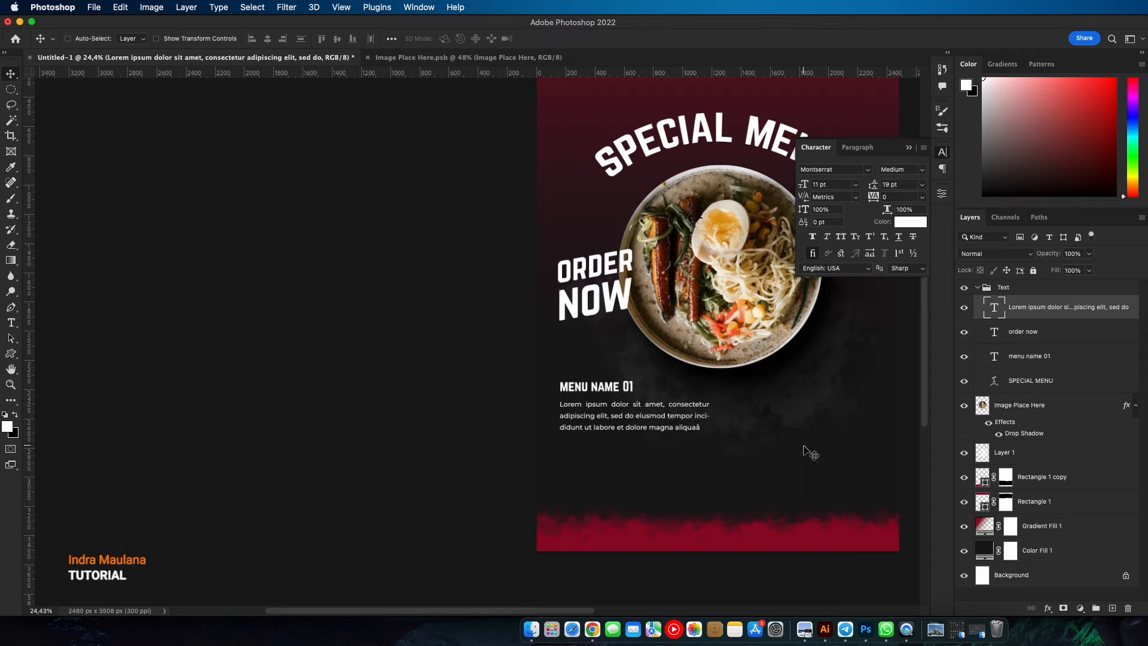
# - Place the menu name 01 and paragraph layers below SPECIAL MENU in the Text group, and shift both texts slightly right on the poster
pyautogui.moveTo(1042, 318); pyautogui.dragTo(1027, 350)
pyautogui.keyDown('shift'); pyautogui.click(1042, 343); pyautogui.keyUp('shift')
pyautogui.click(1006, 365)
pyautogui.keyDown('shift'); pyautogui.click(1012, 393); pyautogui.keyUp('shift')
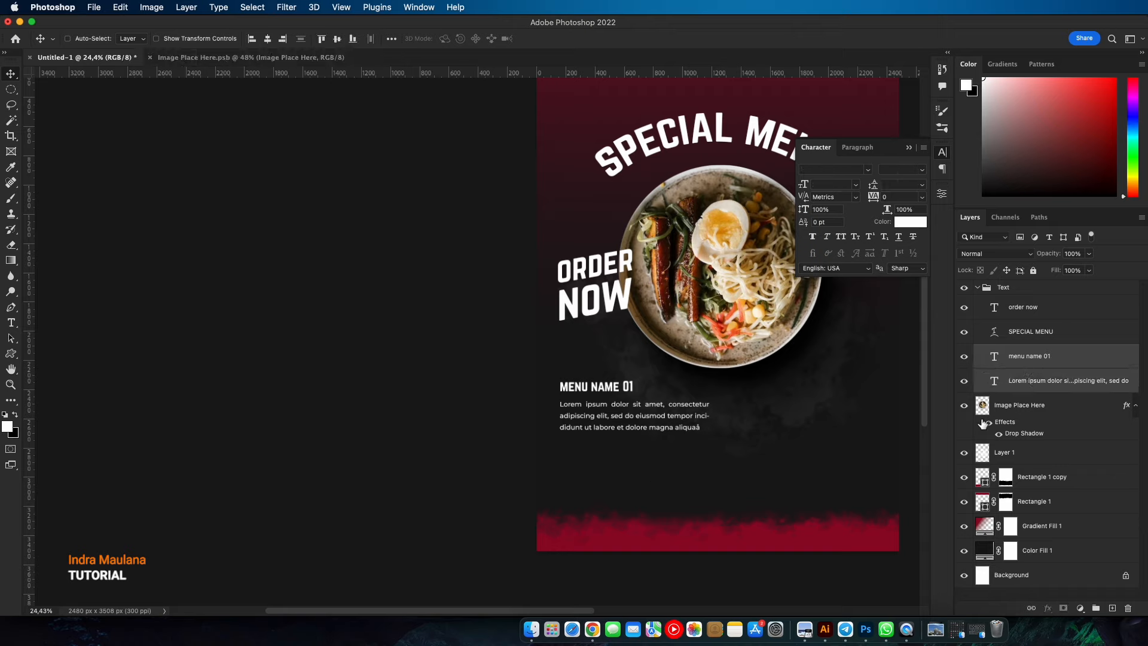
pyautogui.moveTo(688, 415); pyautogui.dragTo(695, 416)
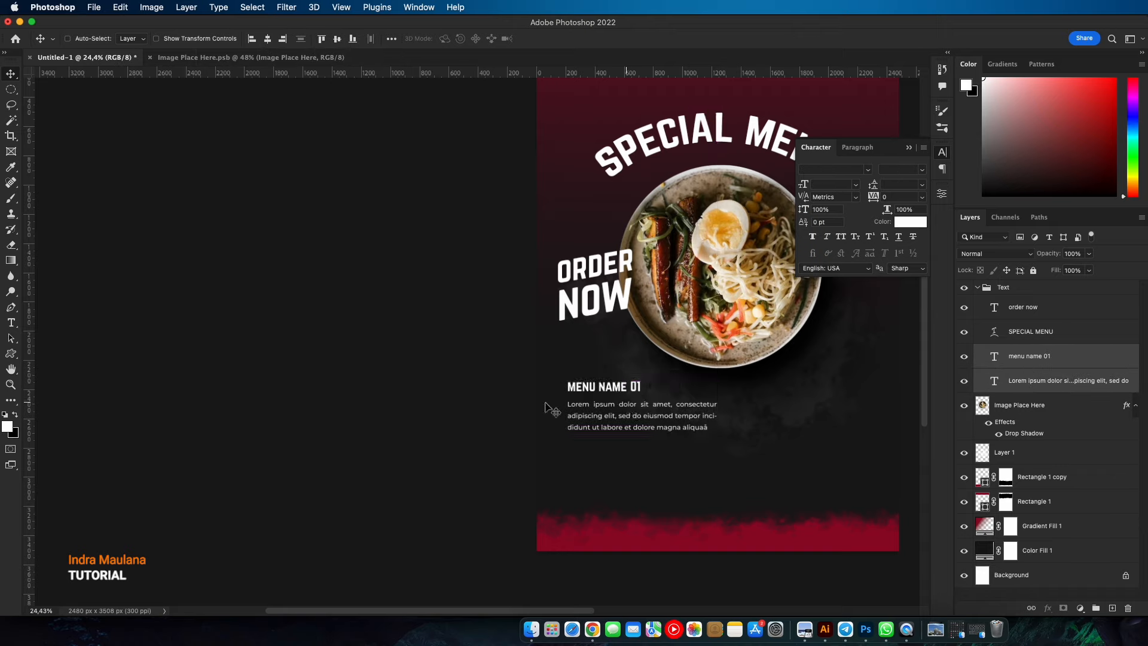
# - Draw a 20 px circle as a bullet just left of the MENU NAME 01 heading
pyautogui.click(11, 354)
pyautogui.click(61, 364)
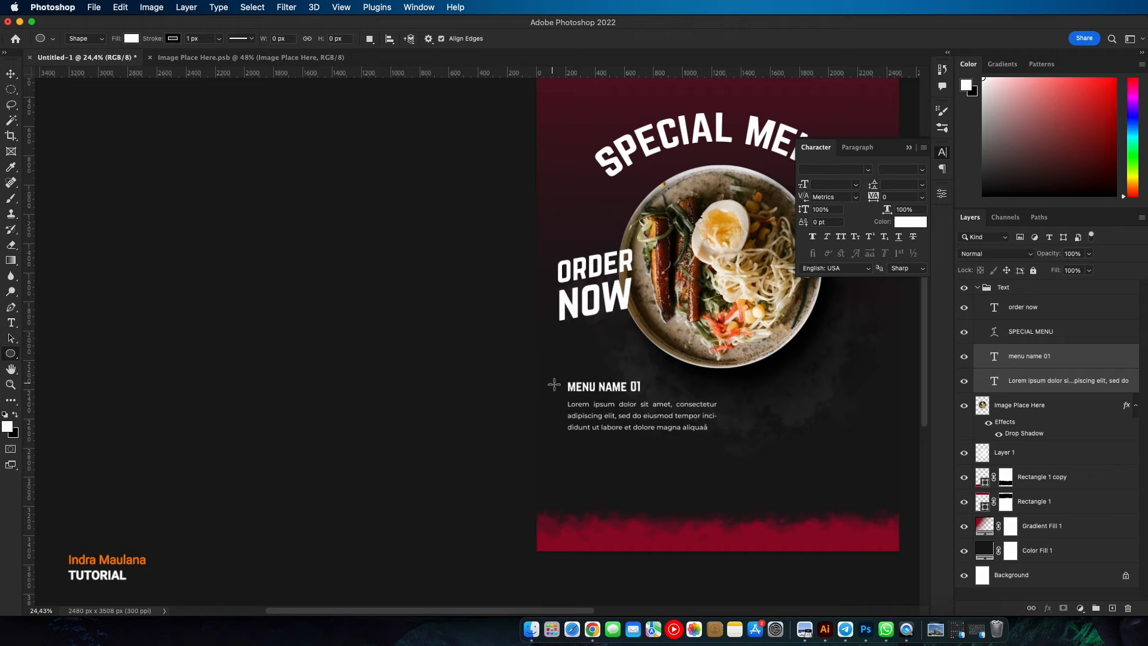
pyautogui.scroll(5, 558, 388)
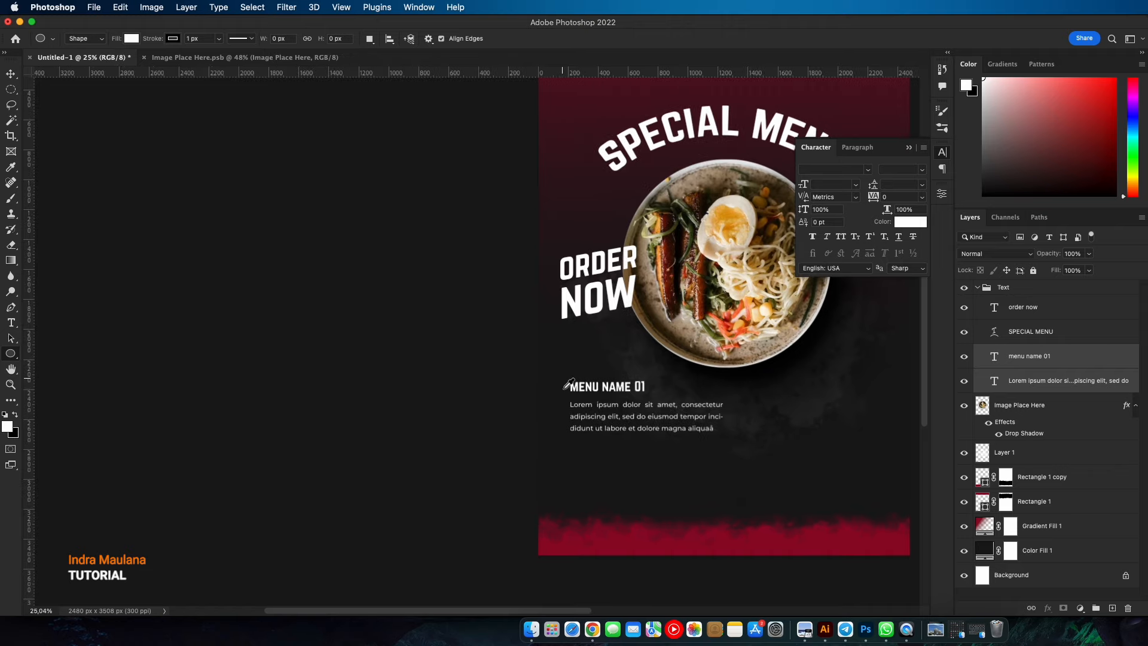
pyautogui.scroll(1, 586, 377)
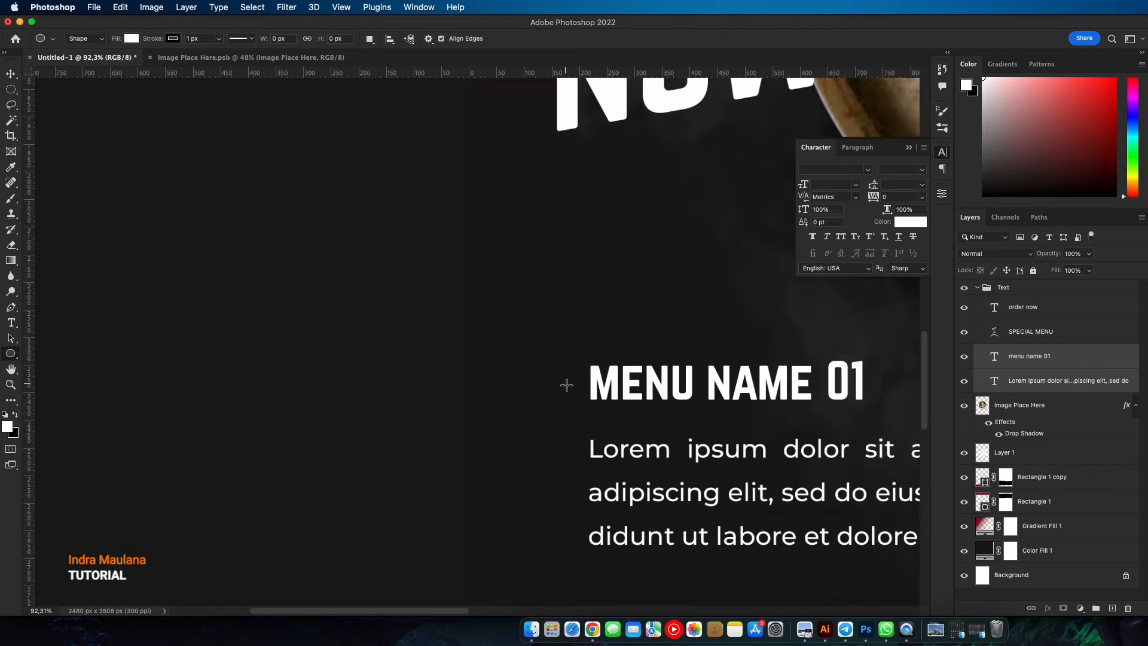
pyautogui.moveTo(565, 382); pyautogui.dragTo(572, 391)
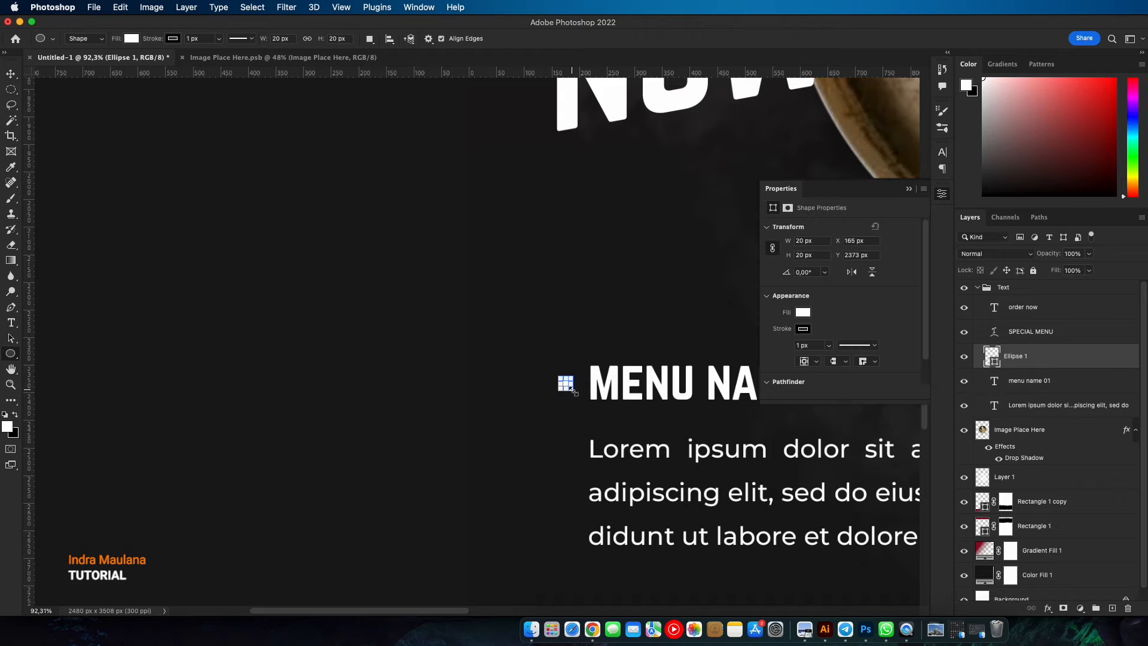
# - Remove the bullet circle's stroke and fill it with a recently used bright crimson
pyautogui.click(11, 74)
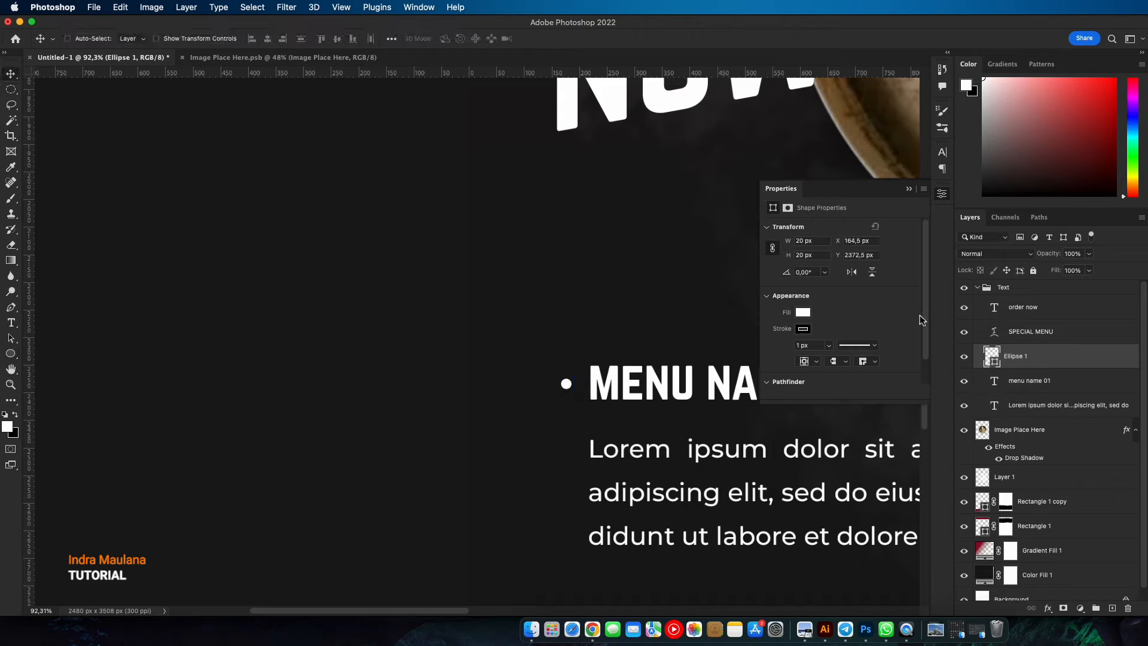
pyautogui.click(804, 329)
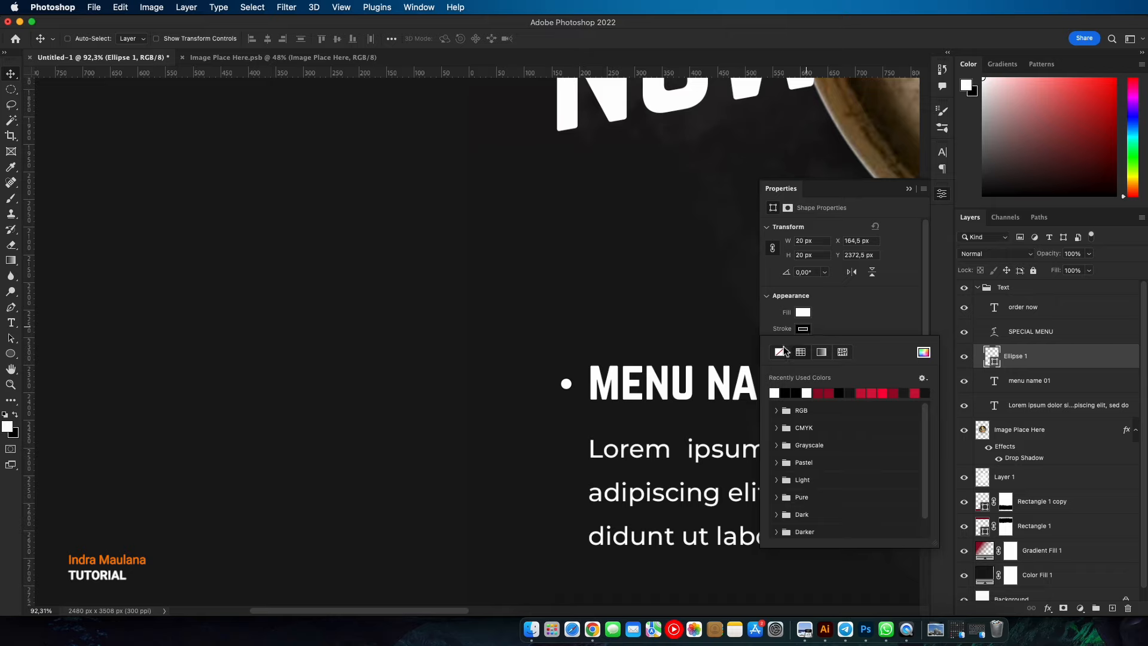
pyautogui.click(781, 352)
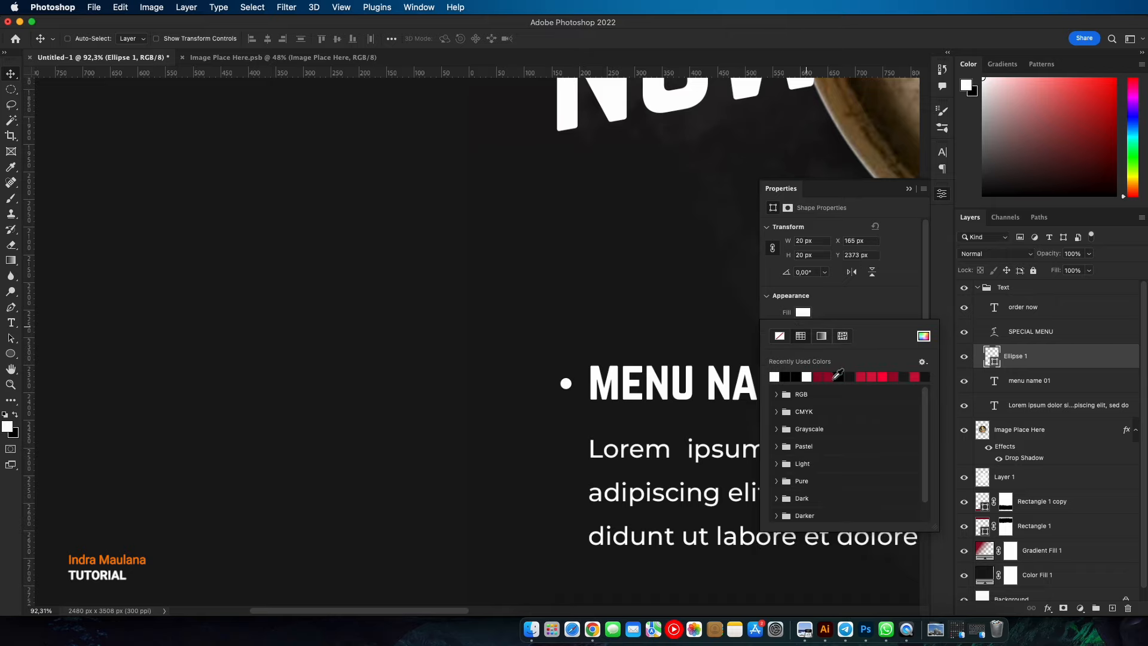
pyautogui.click(834, 378)
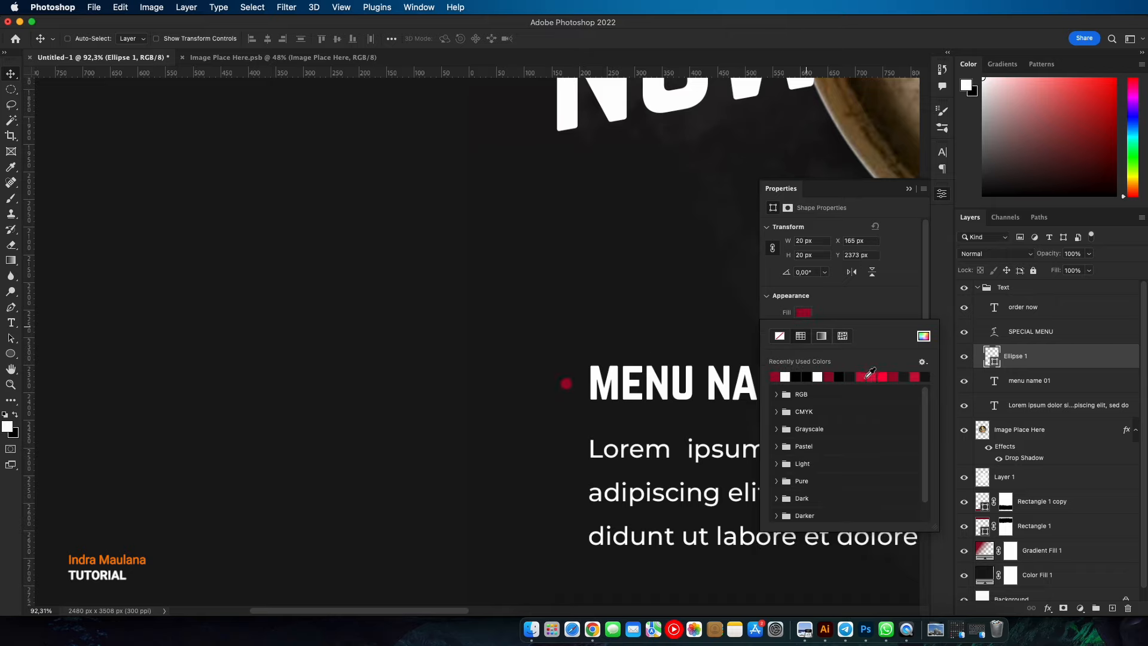
pyautogui.click(863, 378)
pyautogui.click(9, 78)
# - Group the bullet, menu name 01 and paragraph layers, and name the group "Menu choise"
pyautogui.scroll(3, 607, 384)
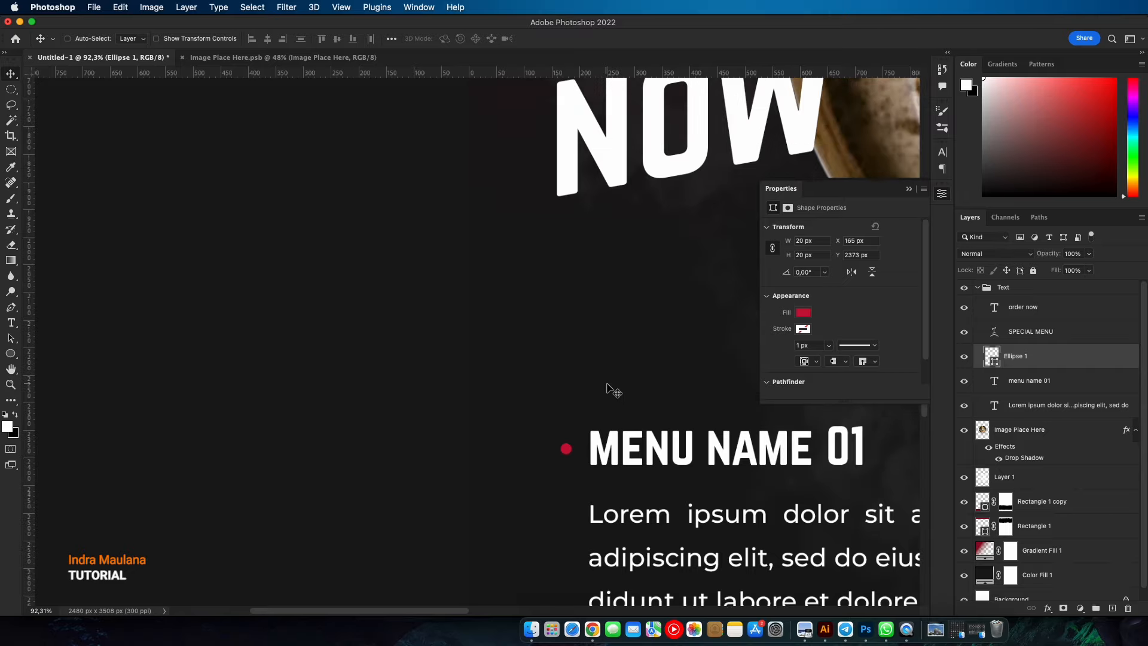
pyautogui.scroll(-6, 610, 383)
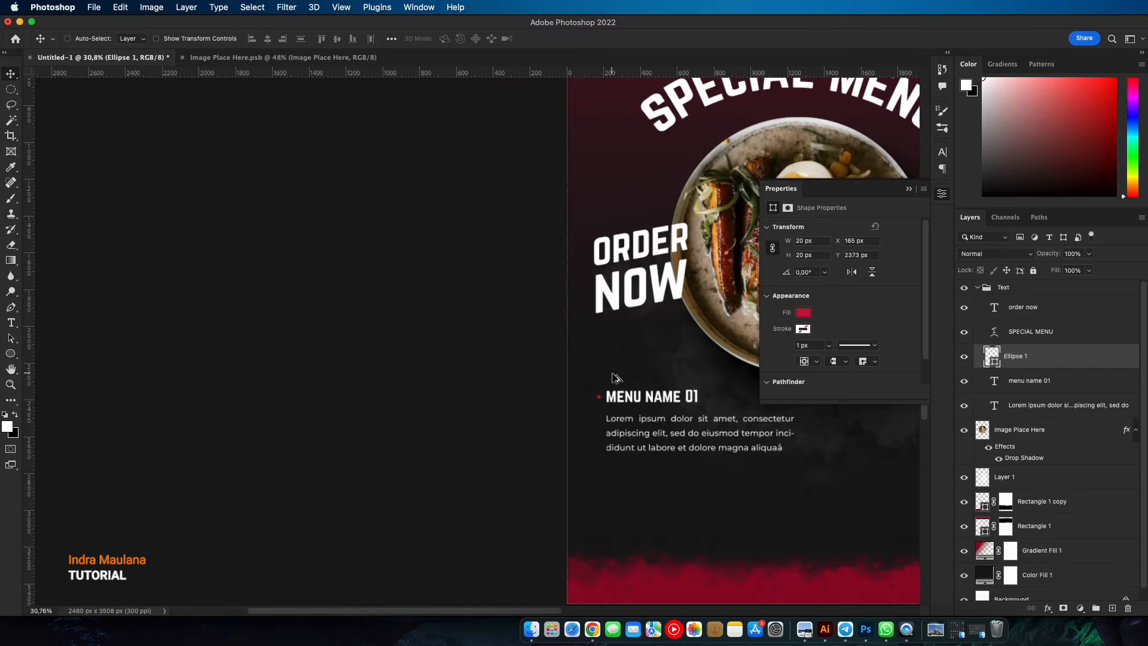
pyautogui.scroll(-4, 613, 378)
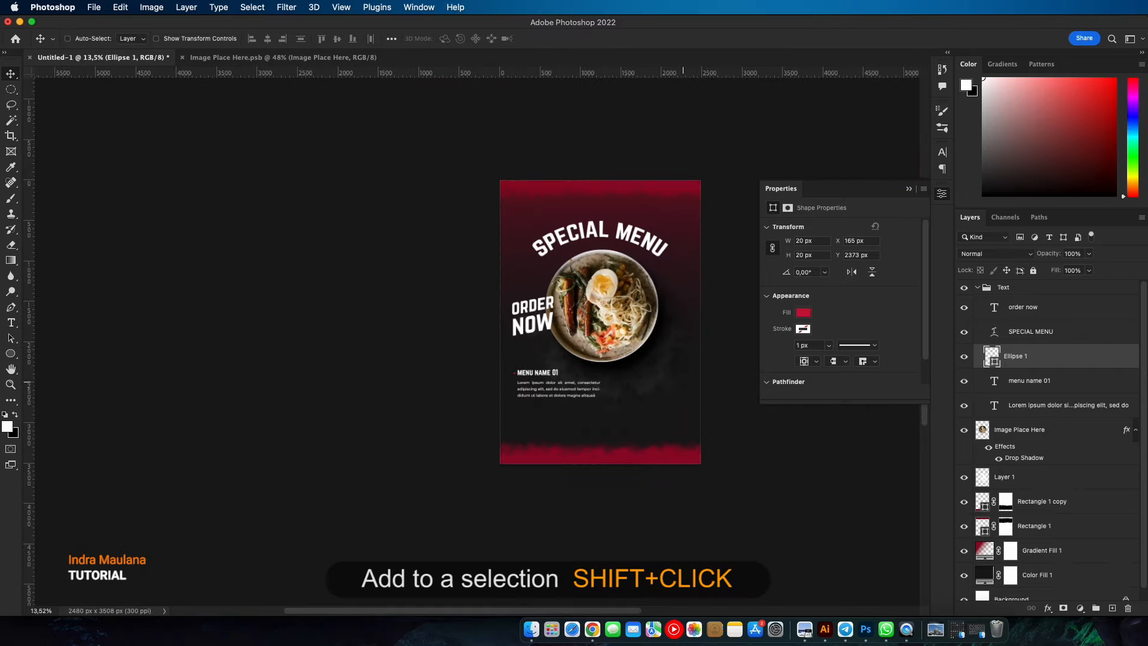
pyautogui.keyDown('shift'); pyautogui.click(1033, 400); pyautogui.keyUp('shift')
pyautogui.moveTo(1031, 360); pyautogui.dragTo(1105, 605)
pyautogui.doubleClick(1019, 351)
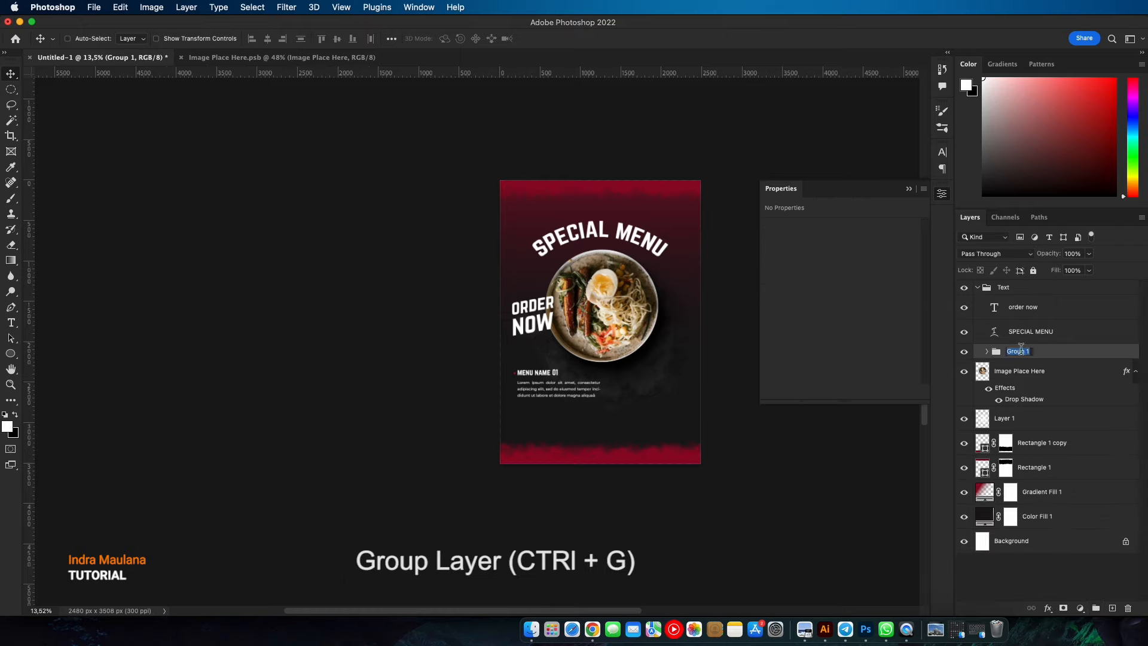
pyautogui.write('Menu')
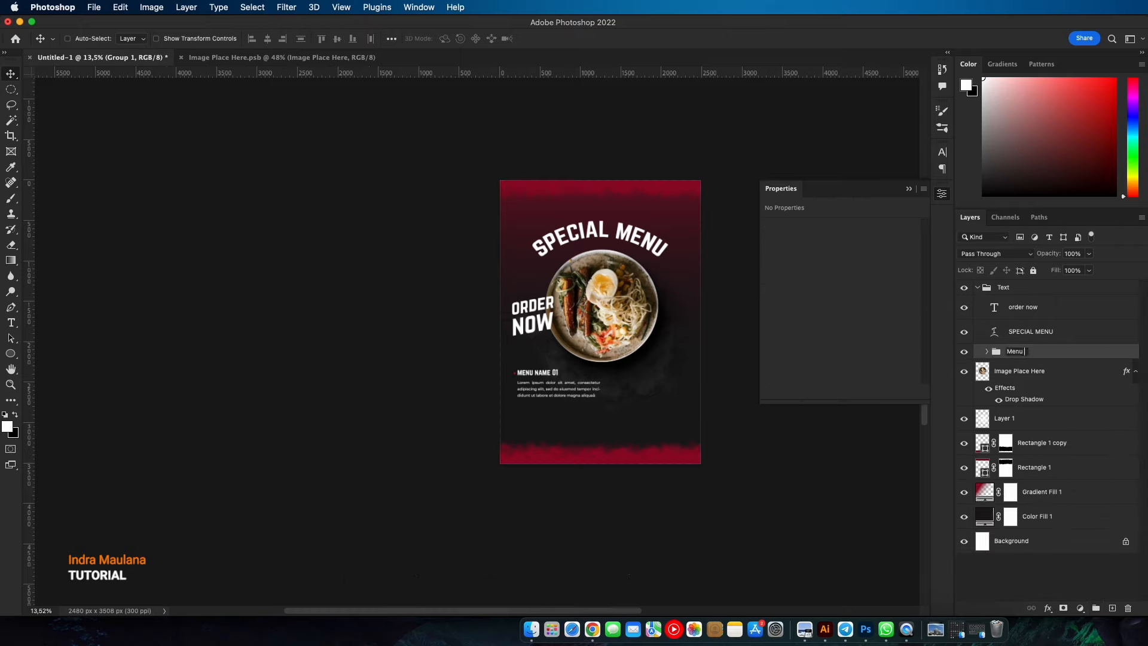
pyautogui.write(' choise')
pyautogui.press('Return')
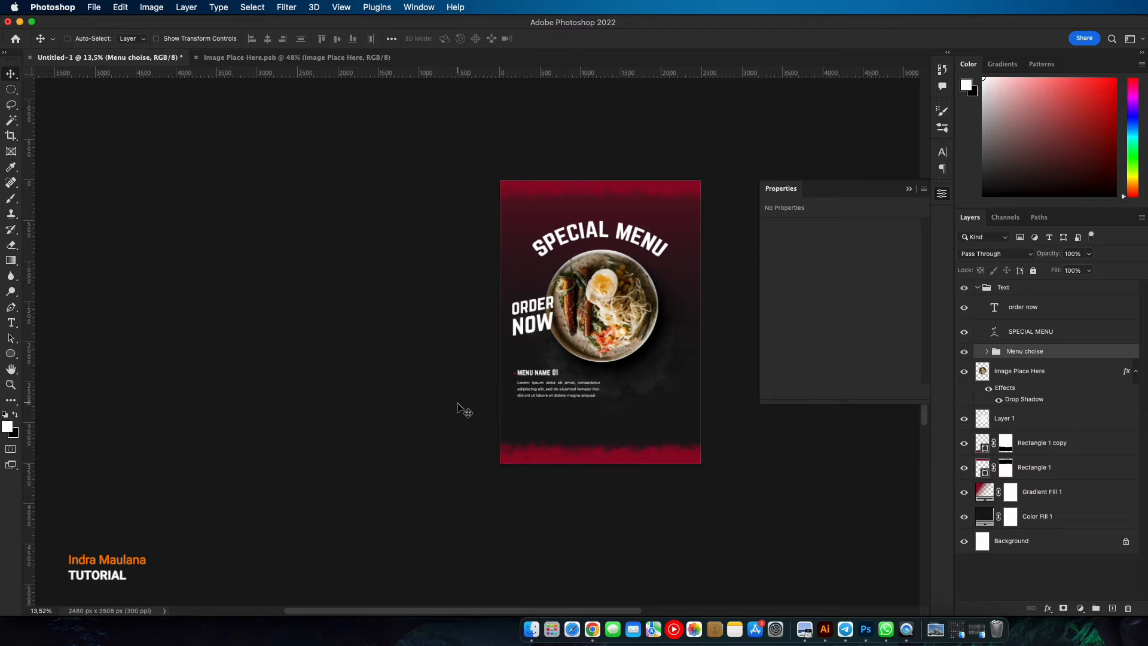
# - Delete "labore et dolore magna aliqua" from the end of the placeholder paragraph inside the Menu choise group
pyautogui.scroll(2, 729, 408)
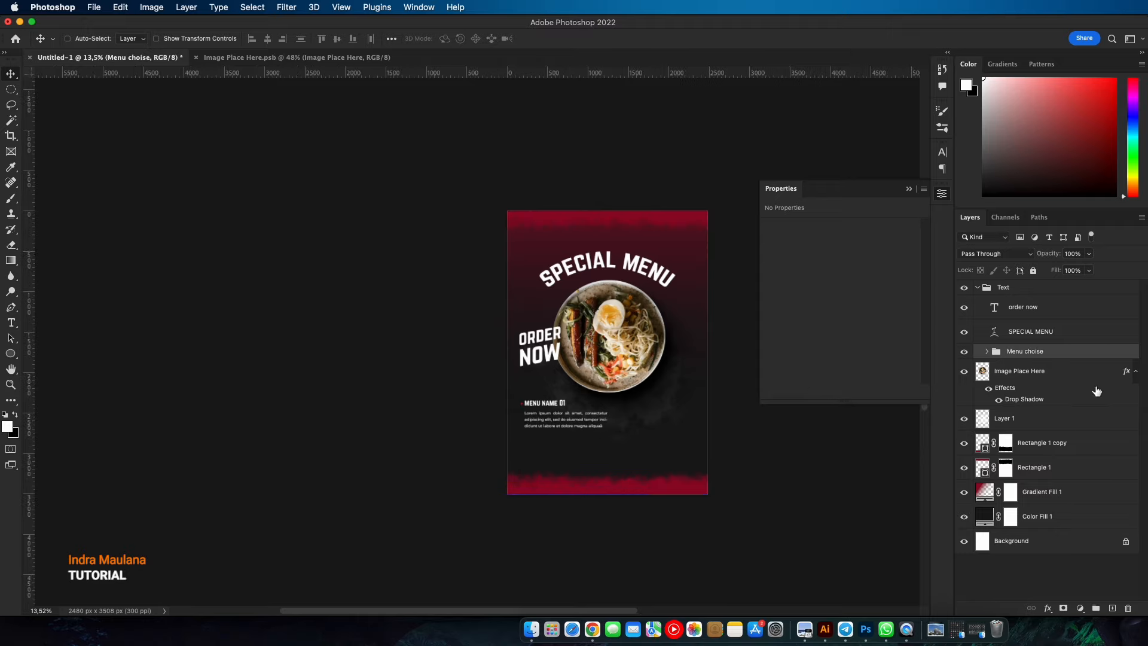
pyautogui.click(987, 354)
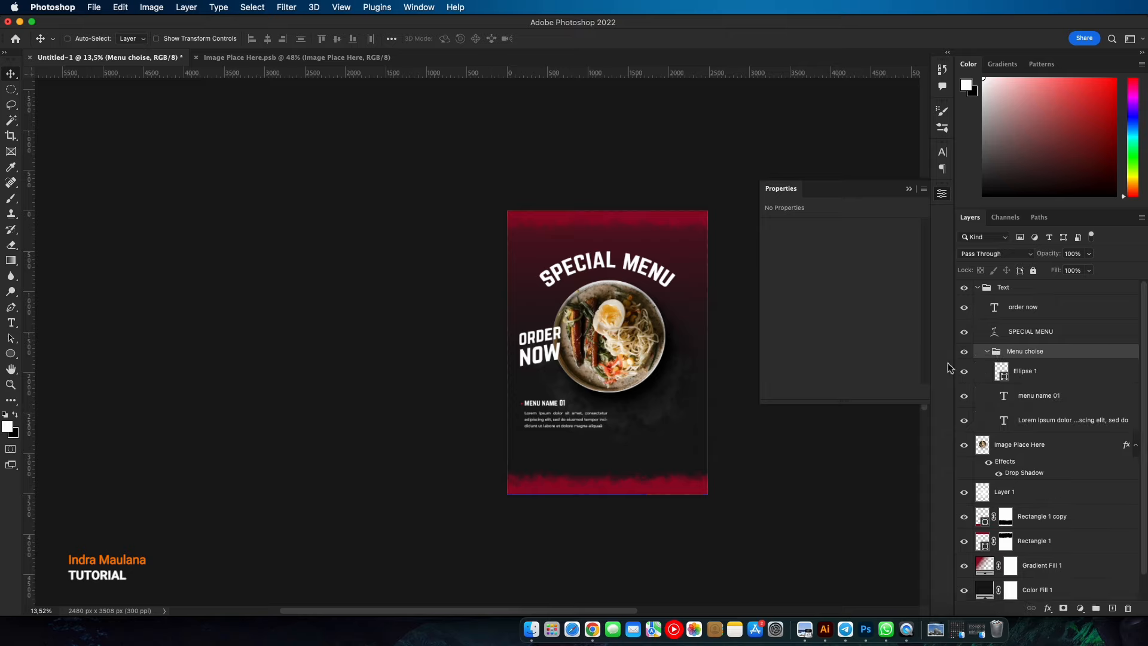
pyautogui.click(10, 325)
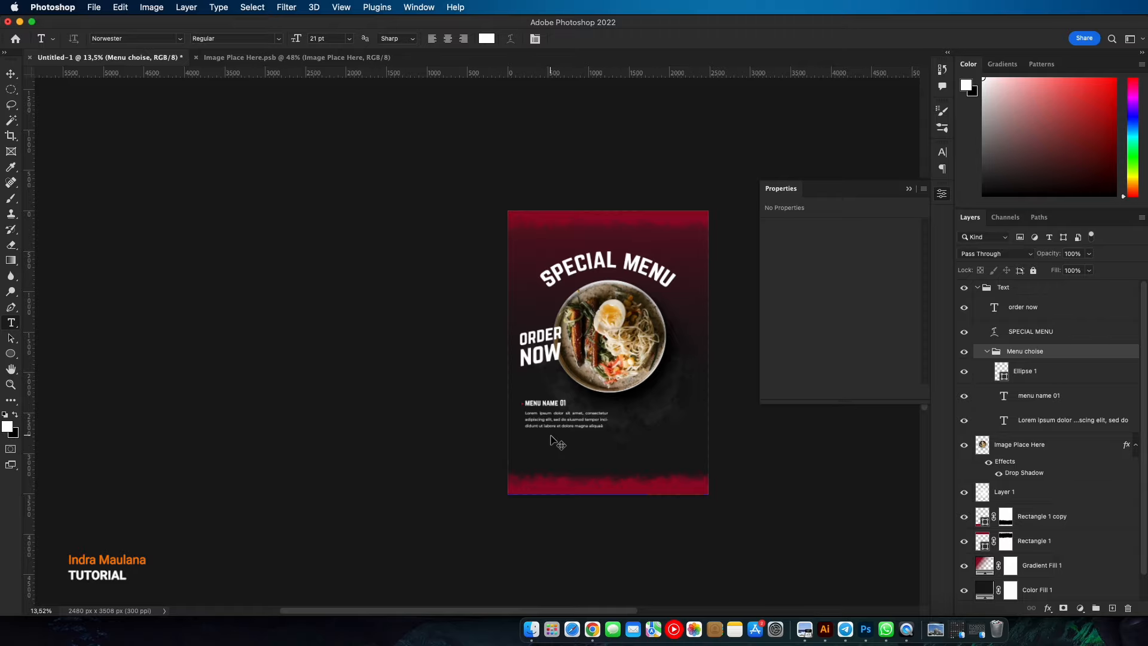
pyautogui.scroll(-1, 557, 429)
pyautogui.scroll(15, 557, 429)
pyautogui.scroll(-5, 556, 427)
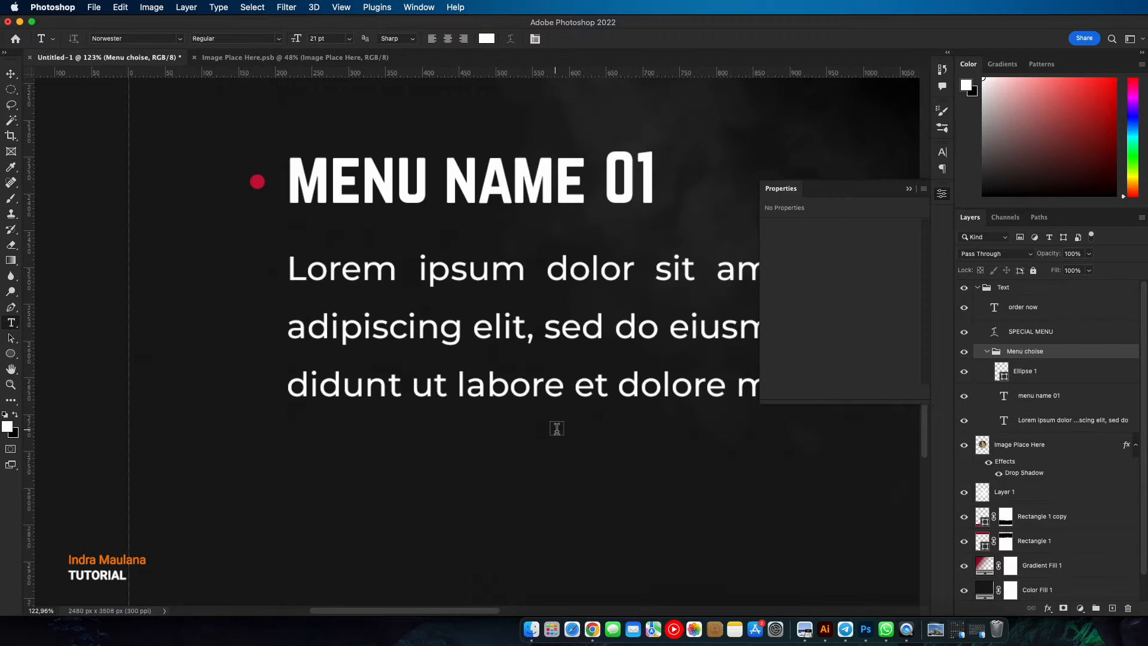
pyautogui.scroll(-3, 556, 425)
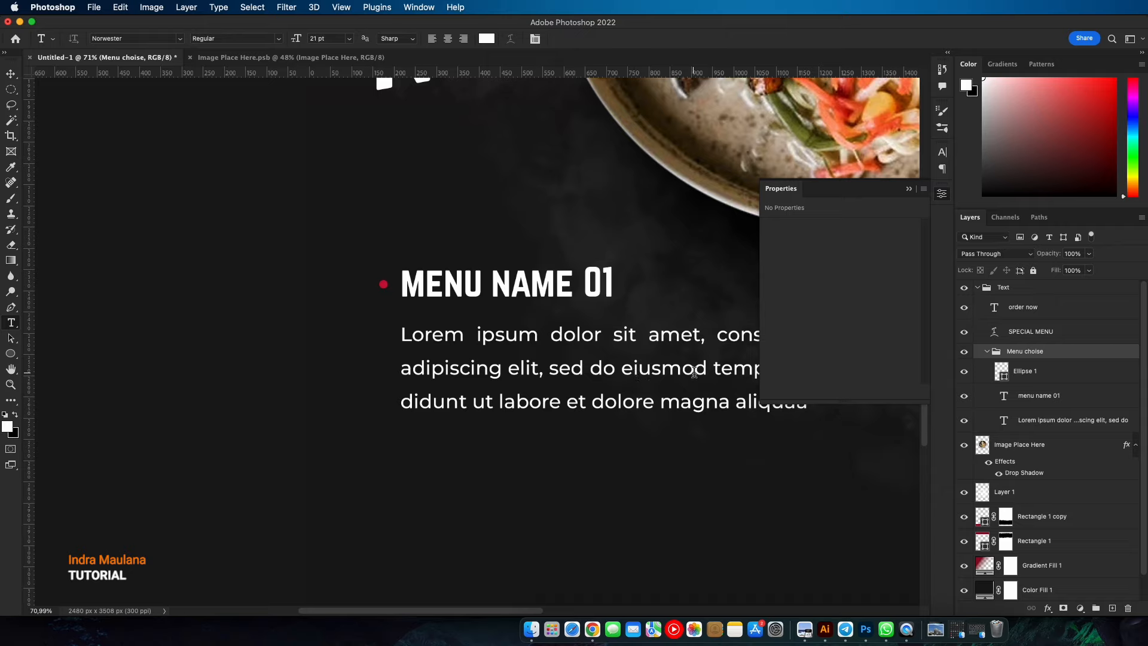
pyautogui.moveTo(502, 406); pyautogui.dragTo(807, 403)
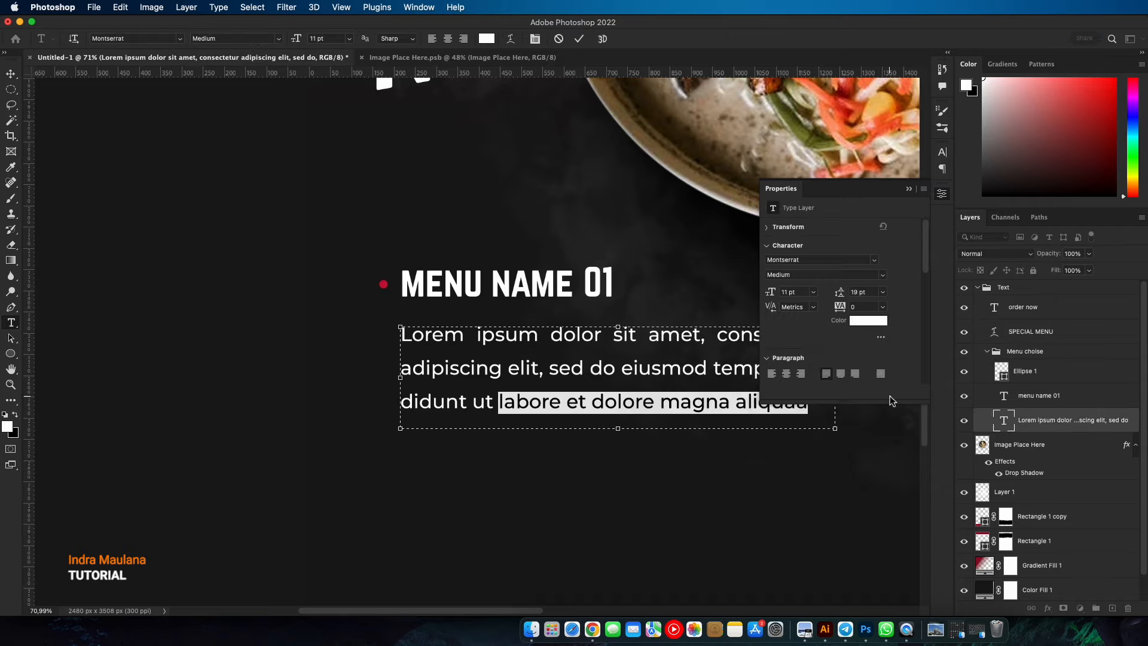
pyautogui.press('BackSpace')
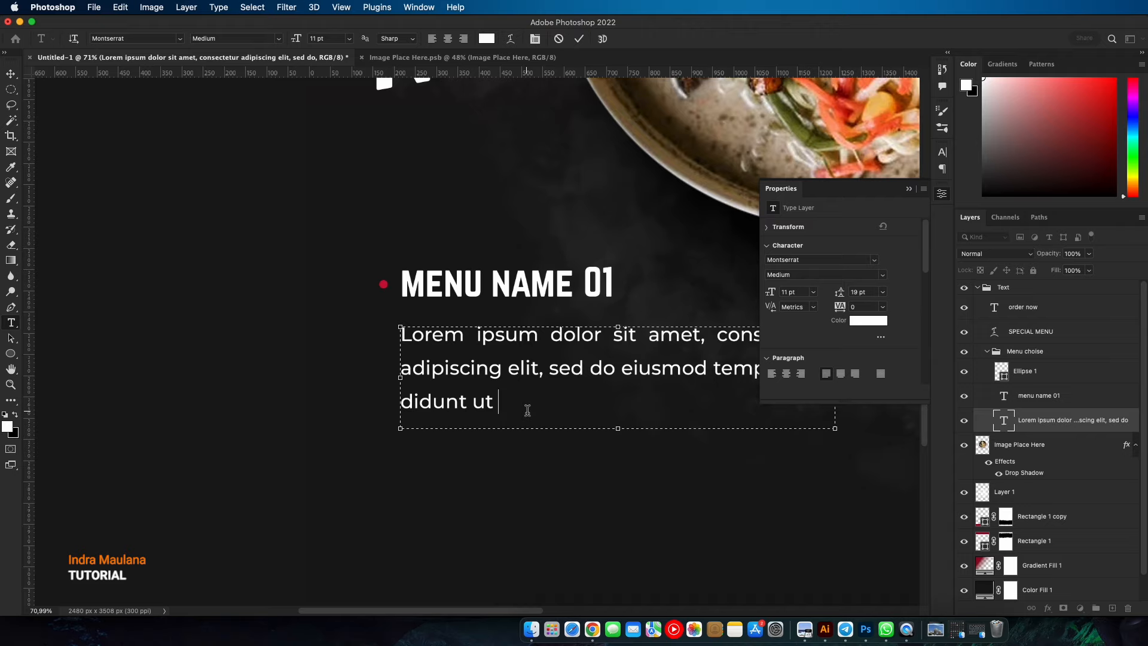
pyautogui.write('å')
# - Set the menu paragraph's leading to 15 pt in a shortened text box, and move it up just beneath the MENU NAME 01 heading
pyautogui.press('super+a')
pyautogui.click(908, 190)
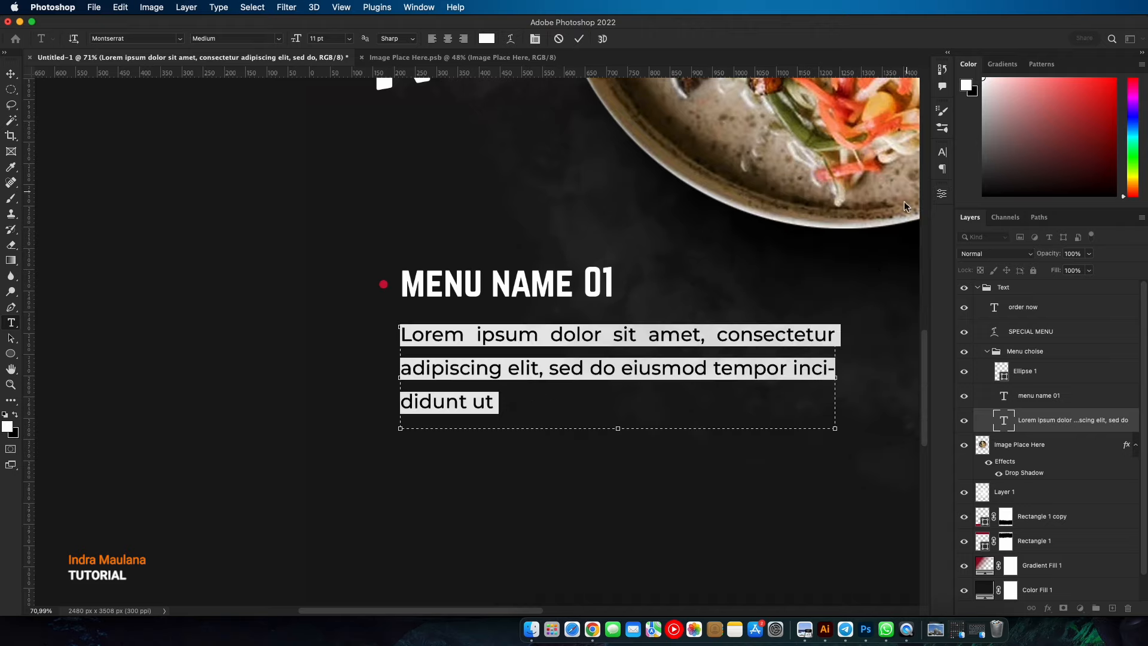
pyautogui.click(942, 147)
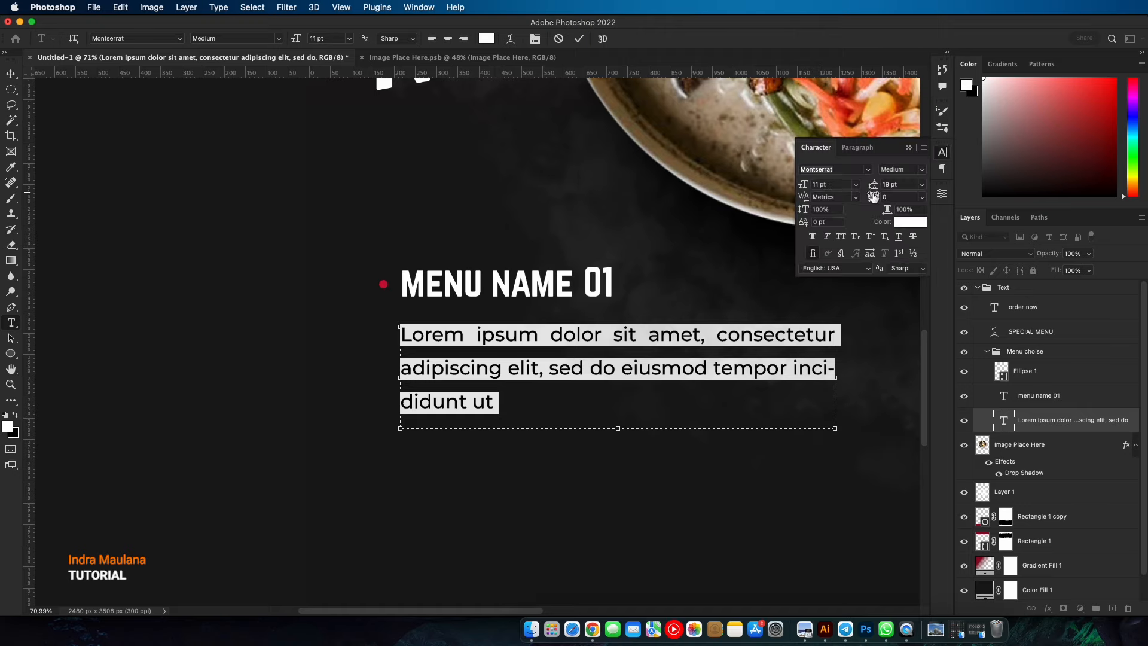
pyautogui.moveTo(874, 187); pyautogui.dragTo(881, 188)
pyautogui.moveTo(622, 437); pyautogui.dragTo(618, 413)
pyautogui.click(579, 39)
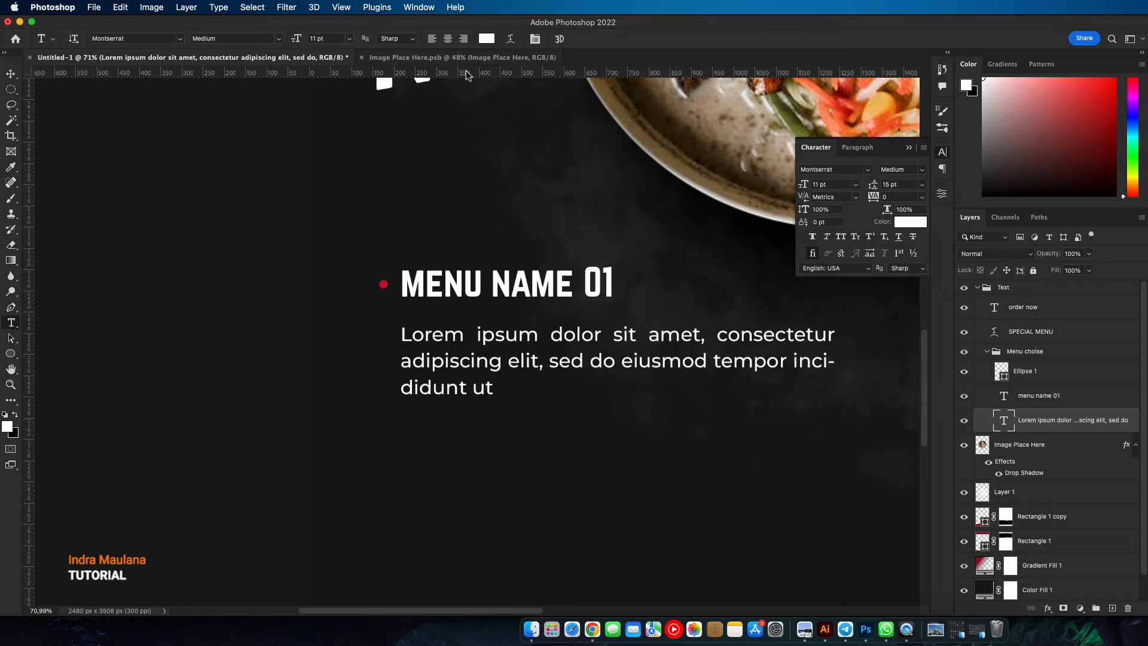
pyautogui.click(11, 73)
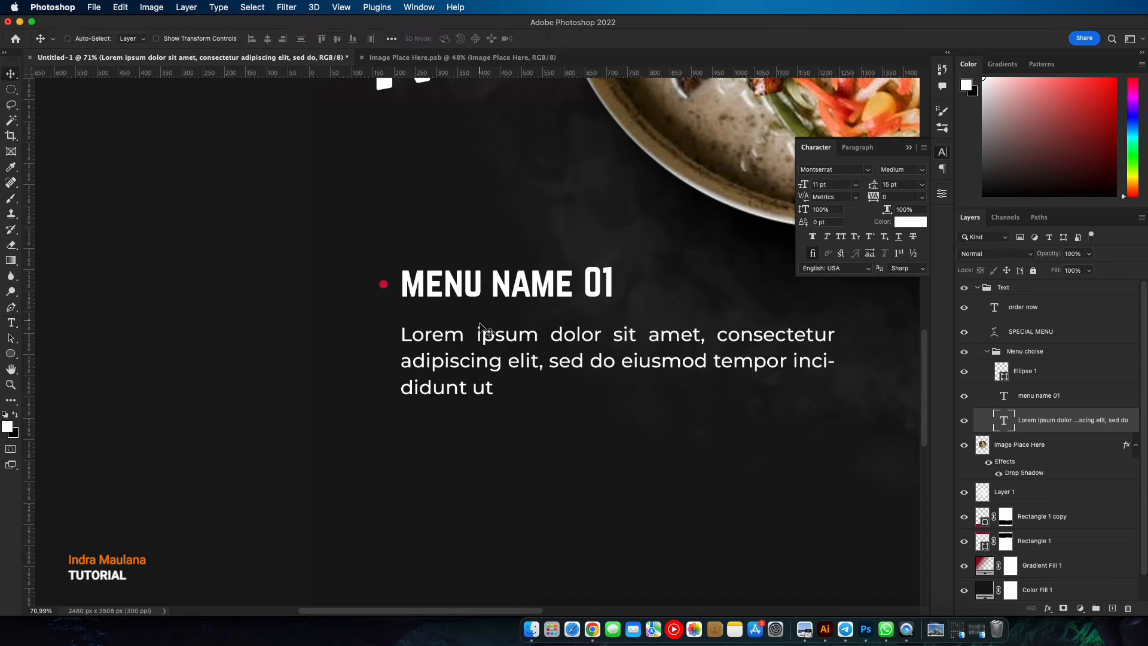
pyautogui.moveTo(480, 329); pyautogui.dragTo(480, 312)
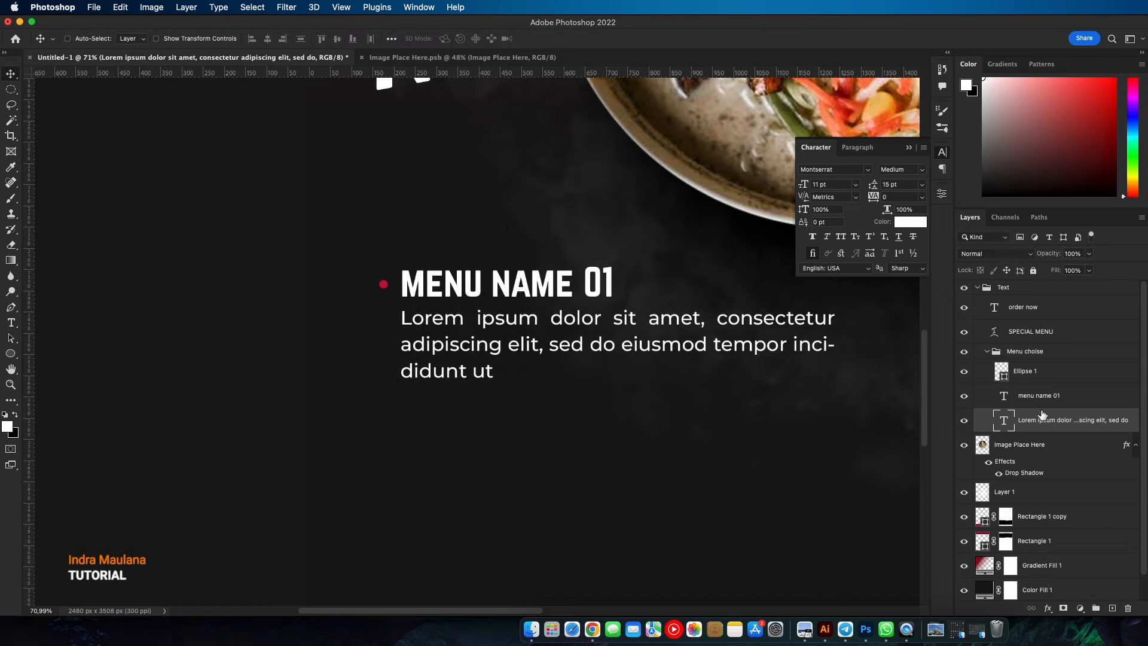
# - Duplicate the Menu choise group twice, stacking the copies evenly below the original to make three menu items
pyautogui.click(1045, 356)
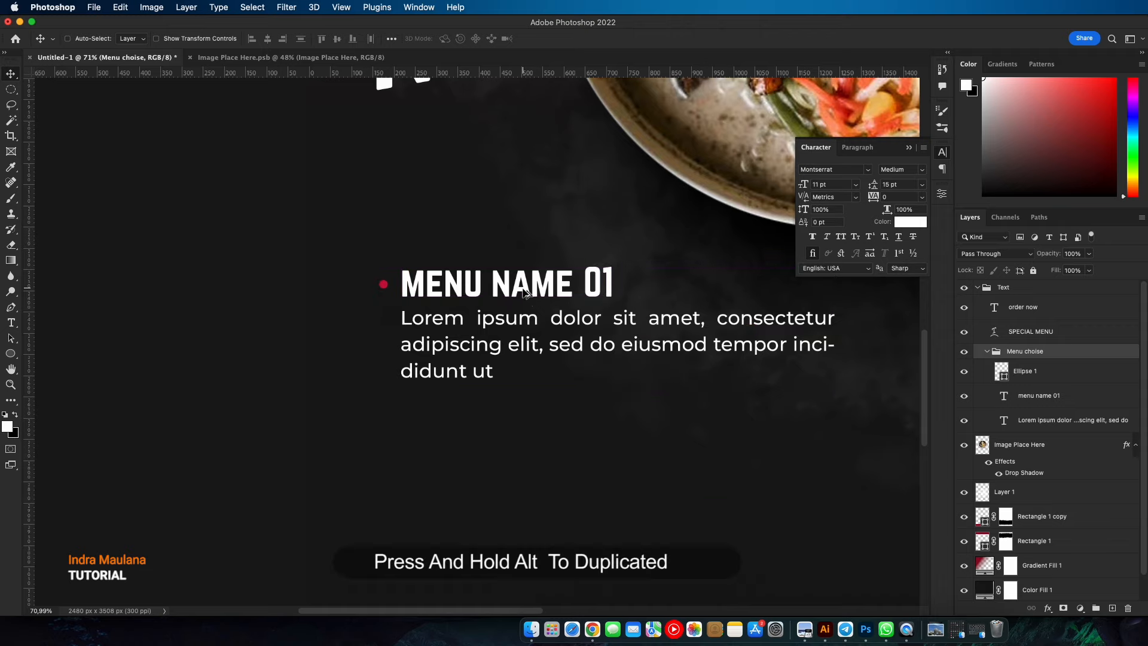
pyautogui.moveTo(523, 291); pyautogui.dragTo(524, 431)
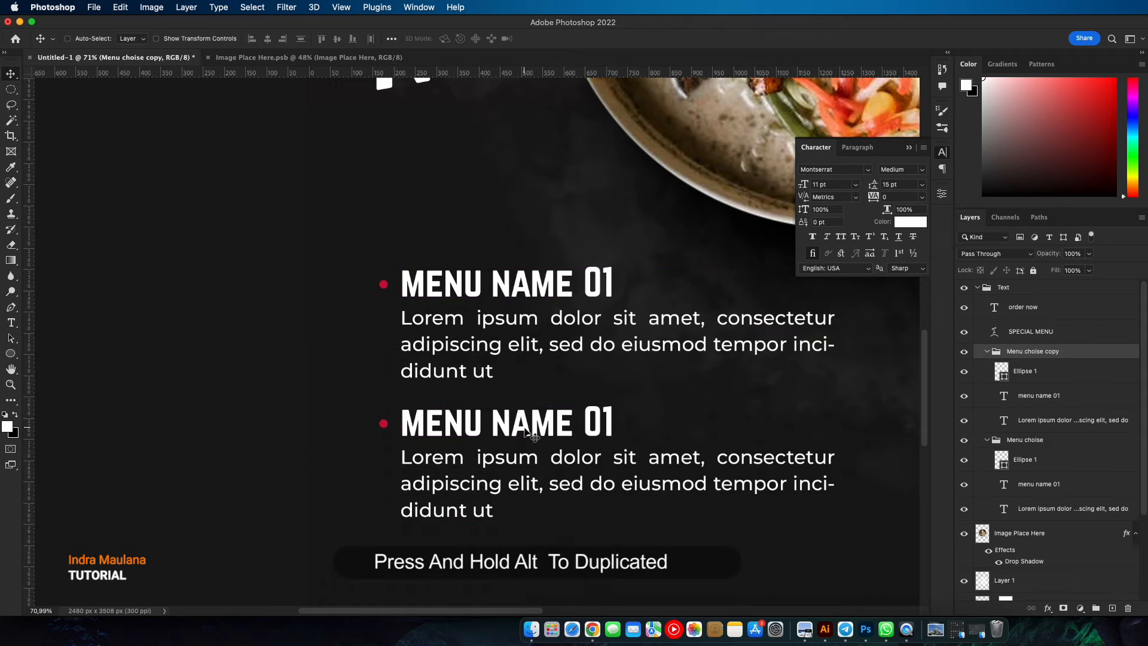
pyautogui.scroll(-5, 537, 419)
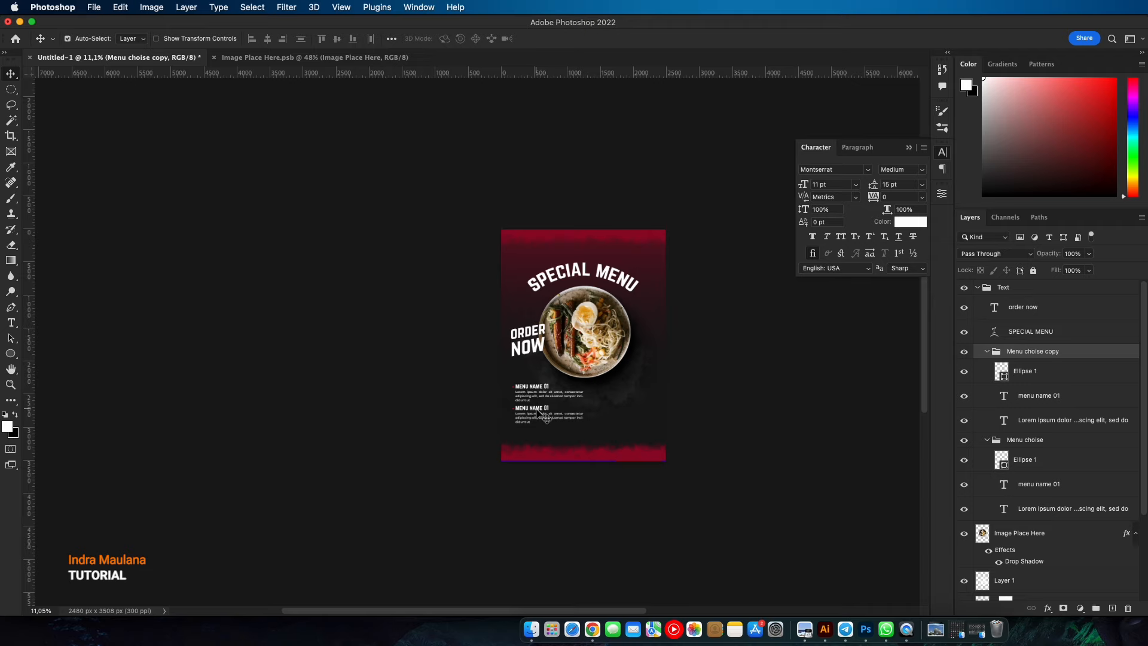
pyautogui.scroll(2, 536, 413)
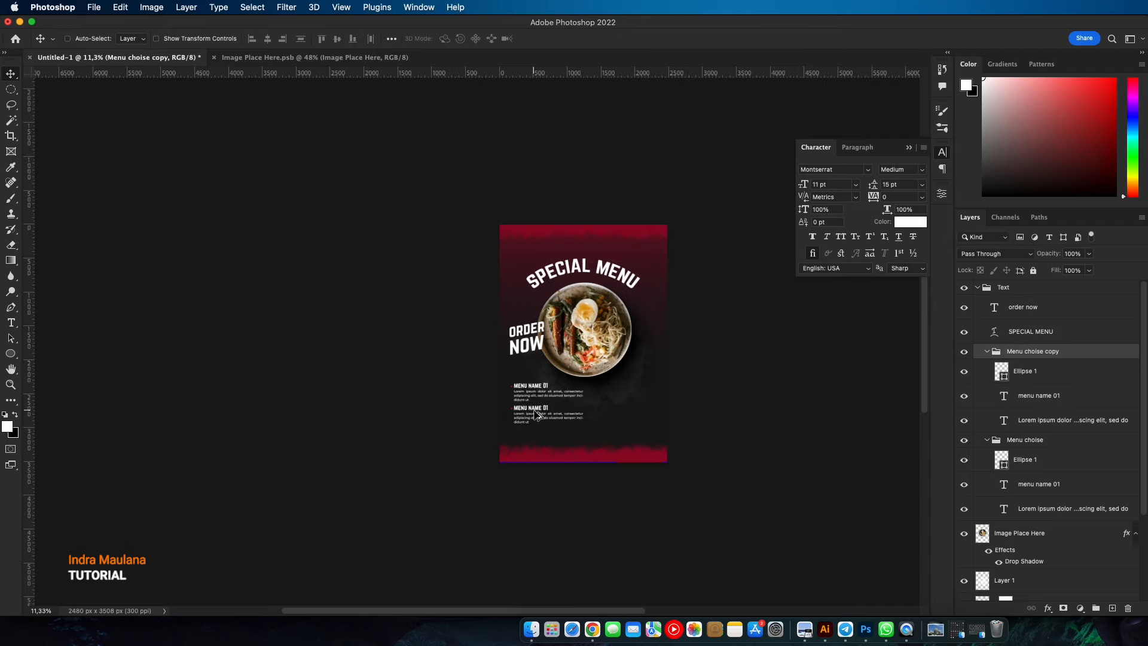
pyautogui.scroll(3, 537, 413)
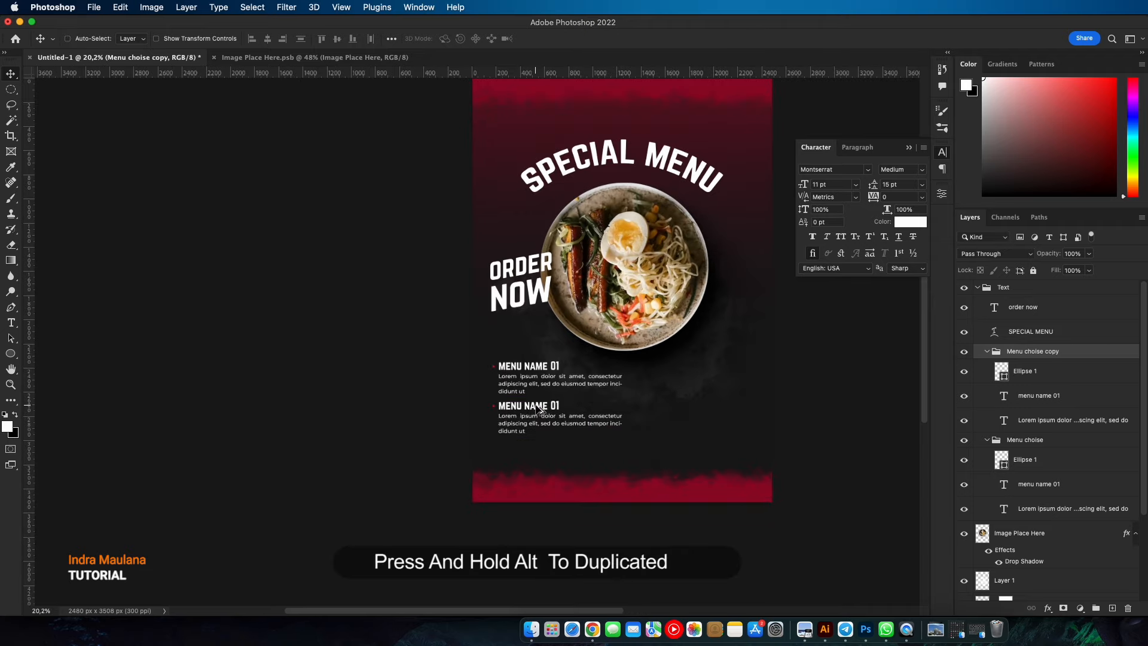
pyautogui.moveTo(539, 409); pyautogui.dragTo(538, 448)
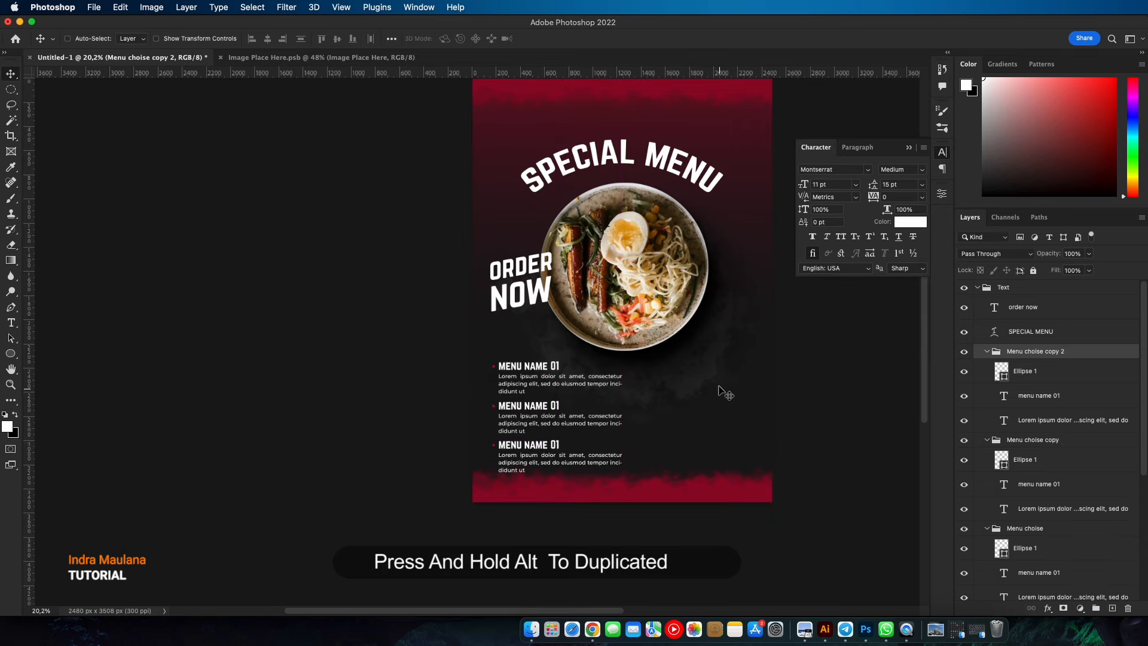
# - Collapse the Menu choise group and its two copies in the layer list
pyautogui.moveTo(719, 389); pyautogui.dragTo(682, 380)
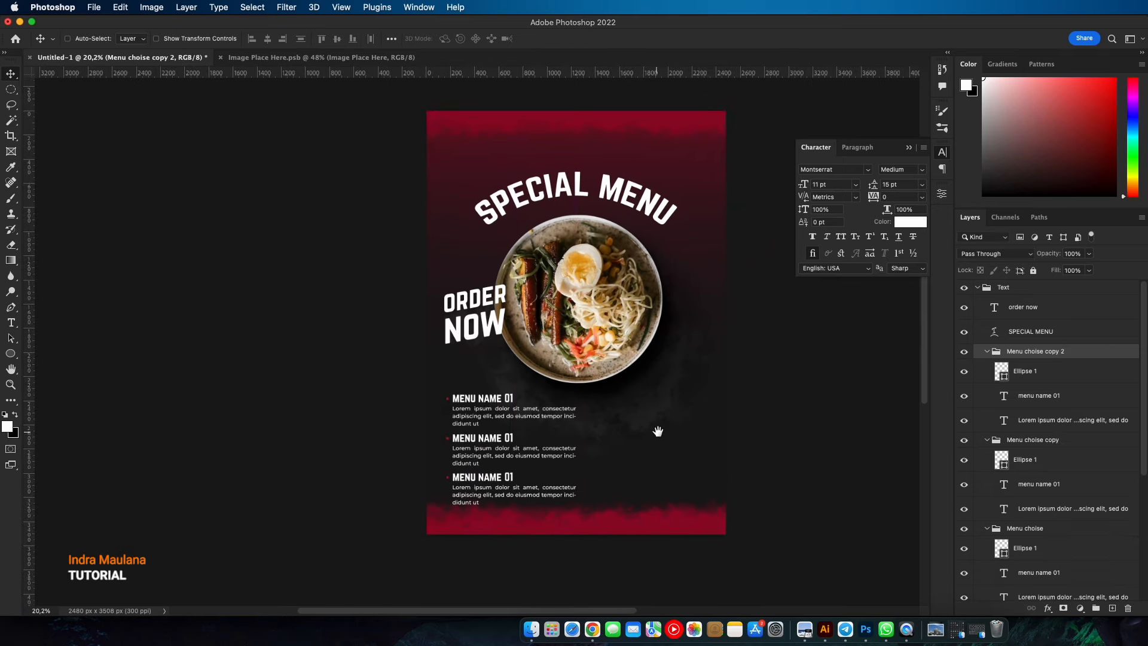
pyautogui.click(987, 343)
pyautogui.click(987, 351)
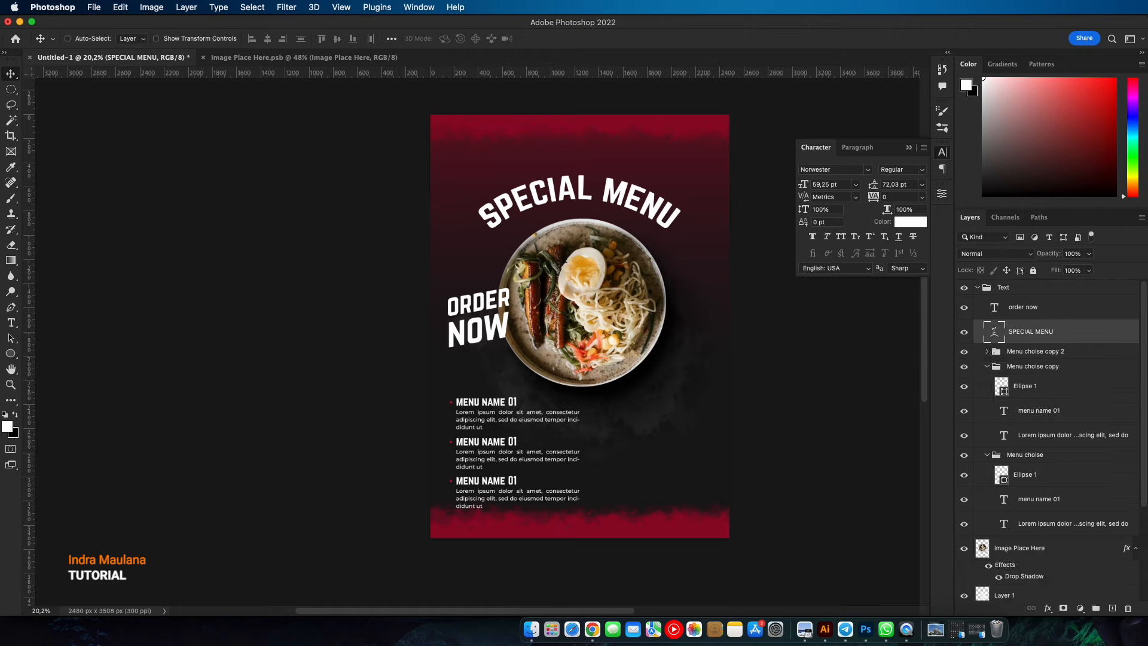
pyautogui.moveTo(626, 326); pyautogui.dragTo(626, 326)
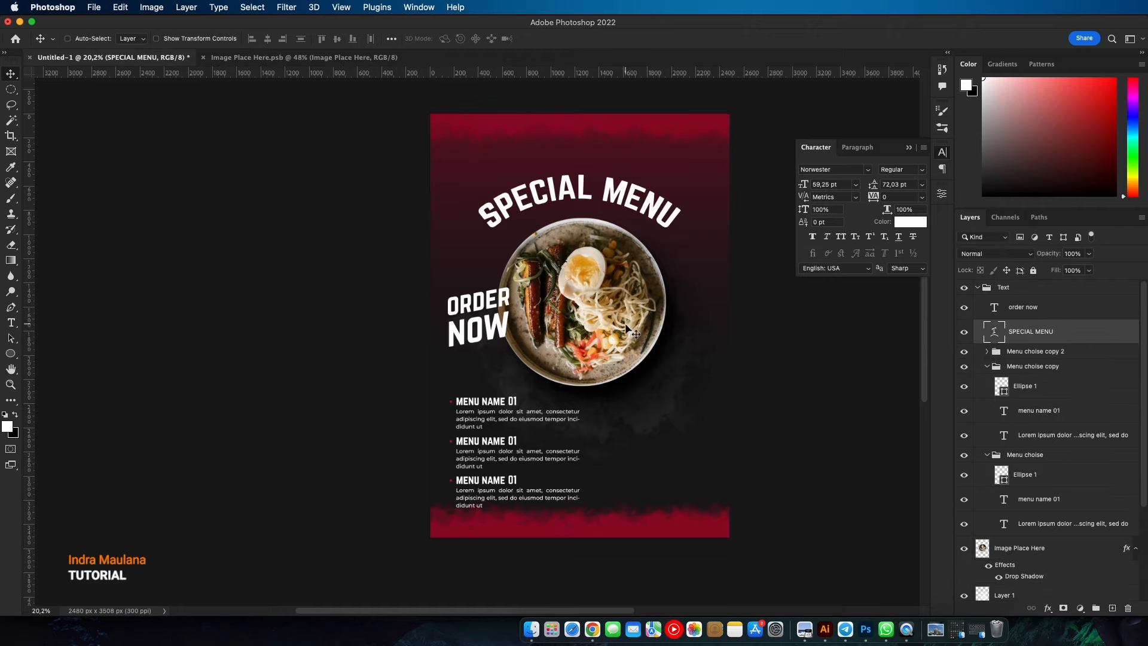
pyautogui.click(988, 366)
pyautogui.click(987, 381)
# - Renumber the heading of the second menu item to MENU NAME 02
pyautogui.click(1040, 367)
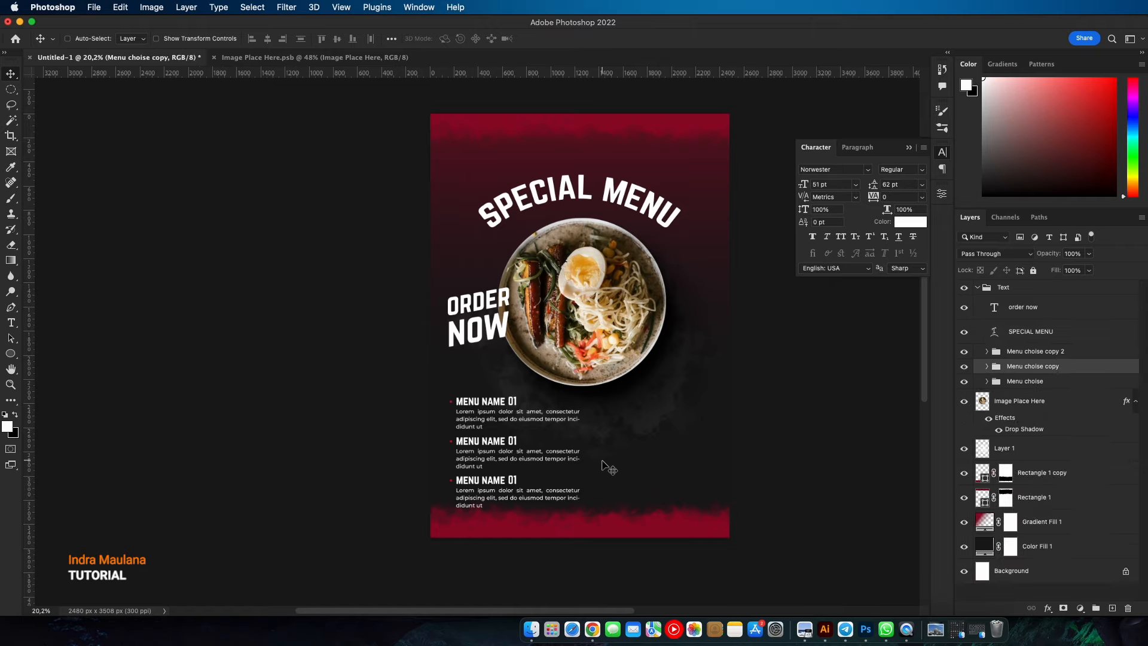
pyautogui.press('t')
pyautogui.click(521, 446)
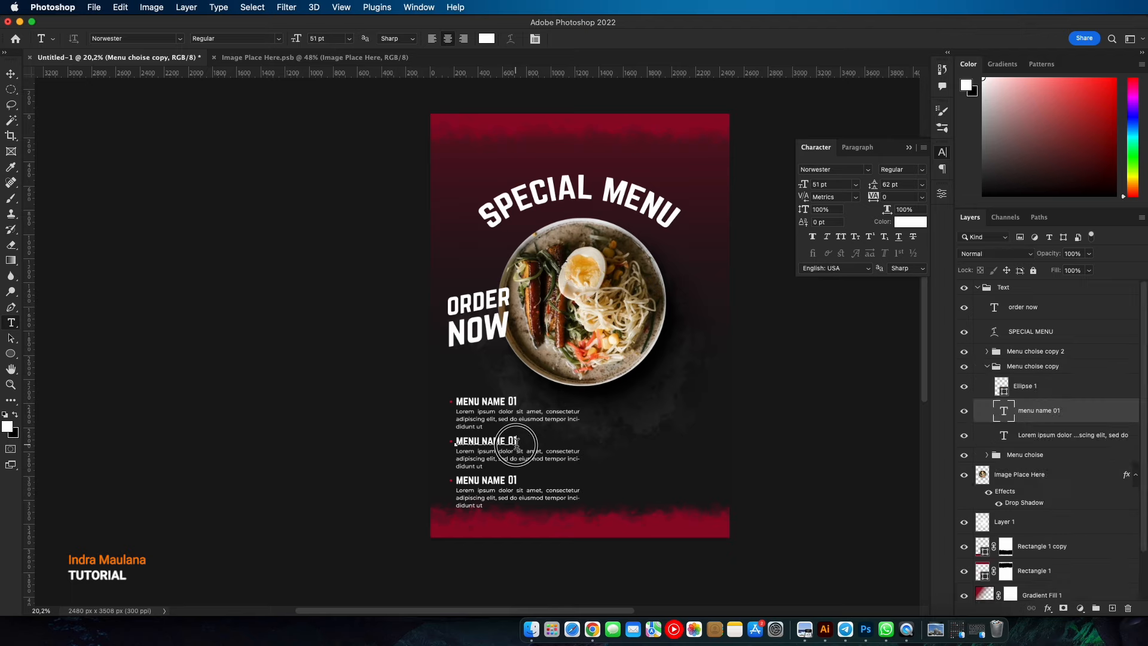
pyautogui.write('2')
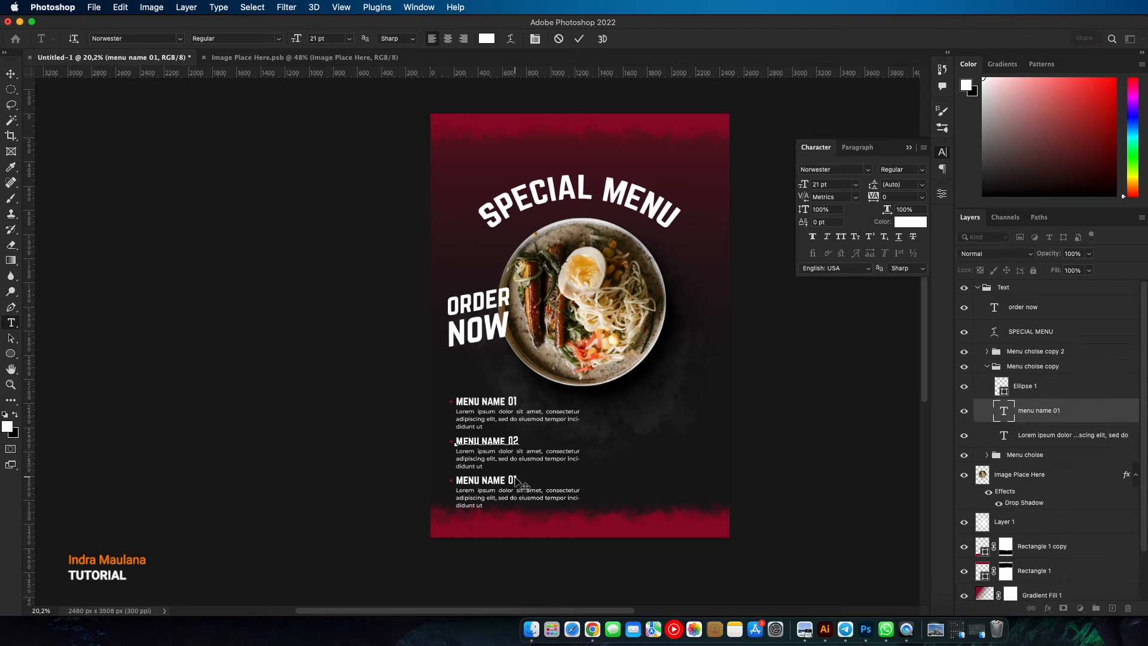
pyautogui.click(579, 39)
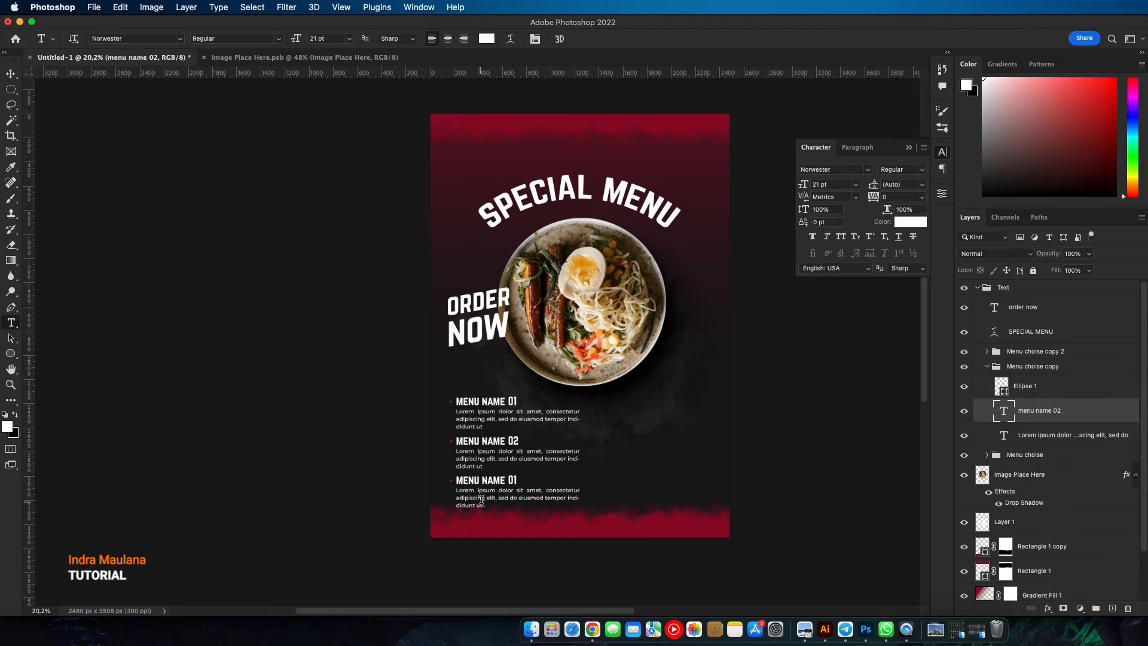
# - Renumber the heading of the third menu item to MENU NAME 03
pyautogui.click(517, 483)
pyautogui.moveTo(515, 483); pyautogui.dragTo(514, 484)
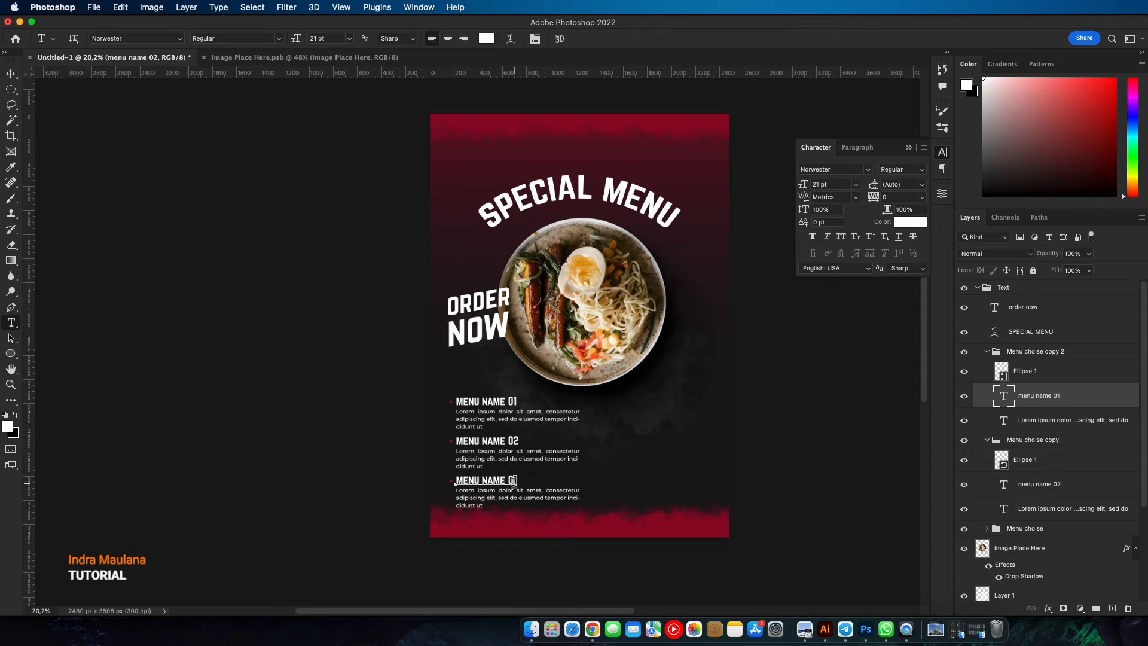
pyautogui.write('3')
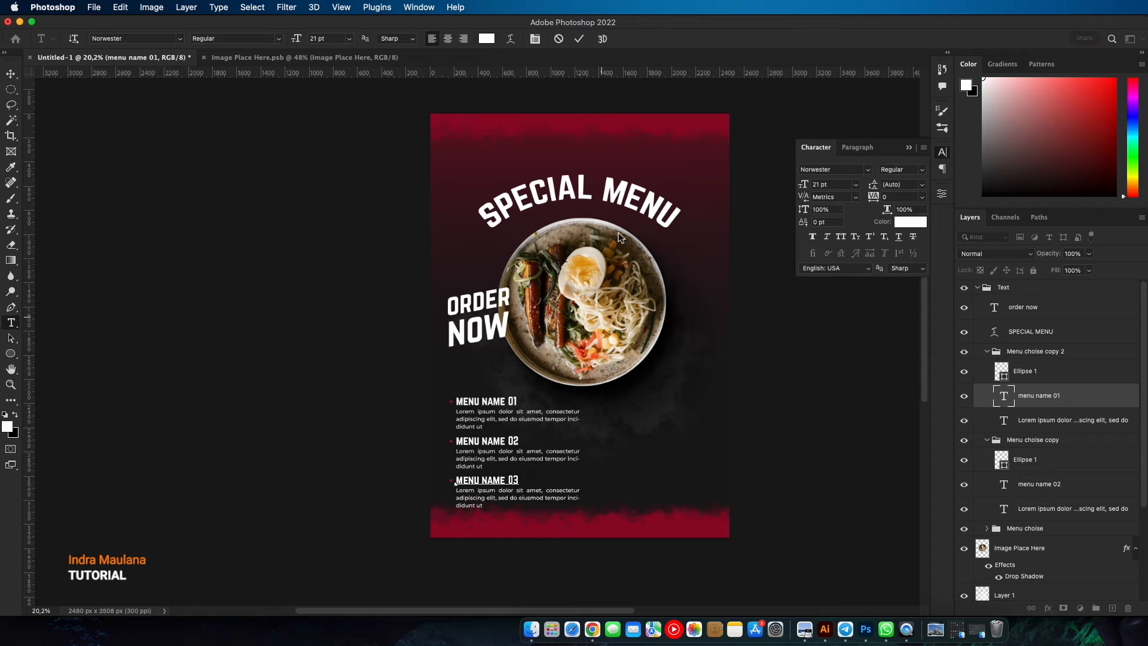
pyautogui.click(579, 40)
pyautogui.click(10, 73)
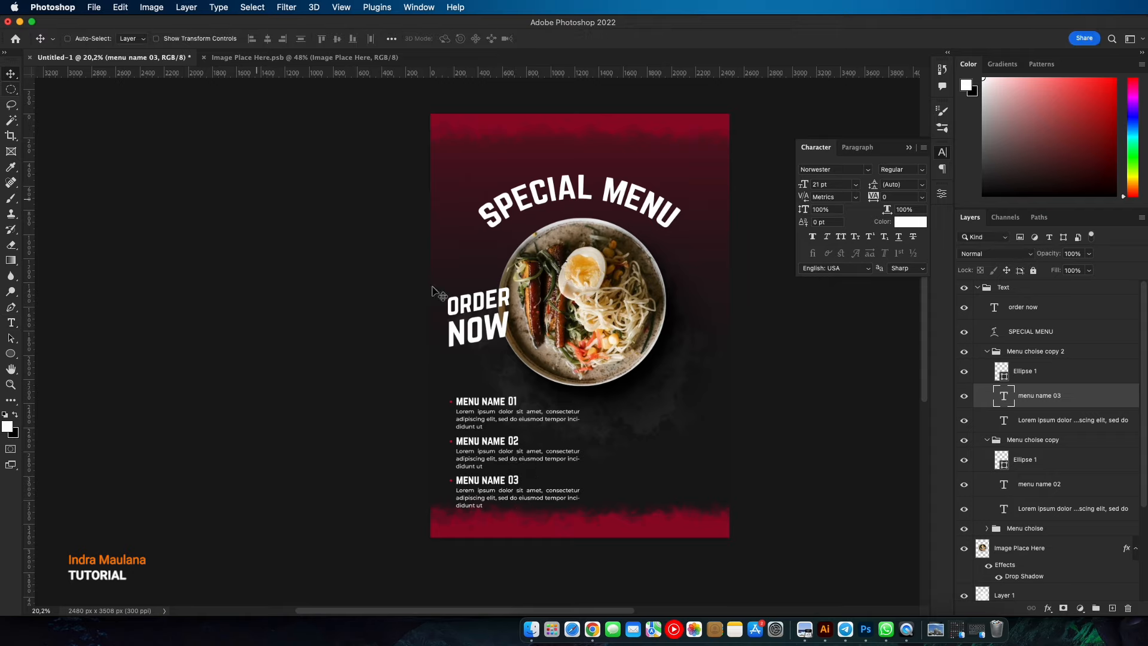
# - Collapse the Menu choise copy 2 and Menu choise copy groups, with Menu choise copy 2 selected
pyautogui.moveTo(584, 369); pyautogui.dragTo(522, 363)
pyautogui.click(987, 353)
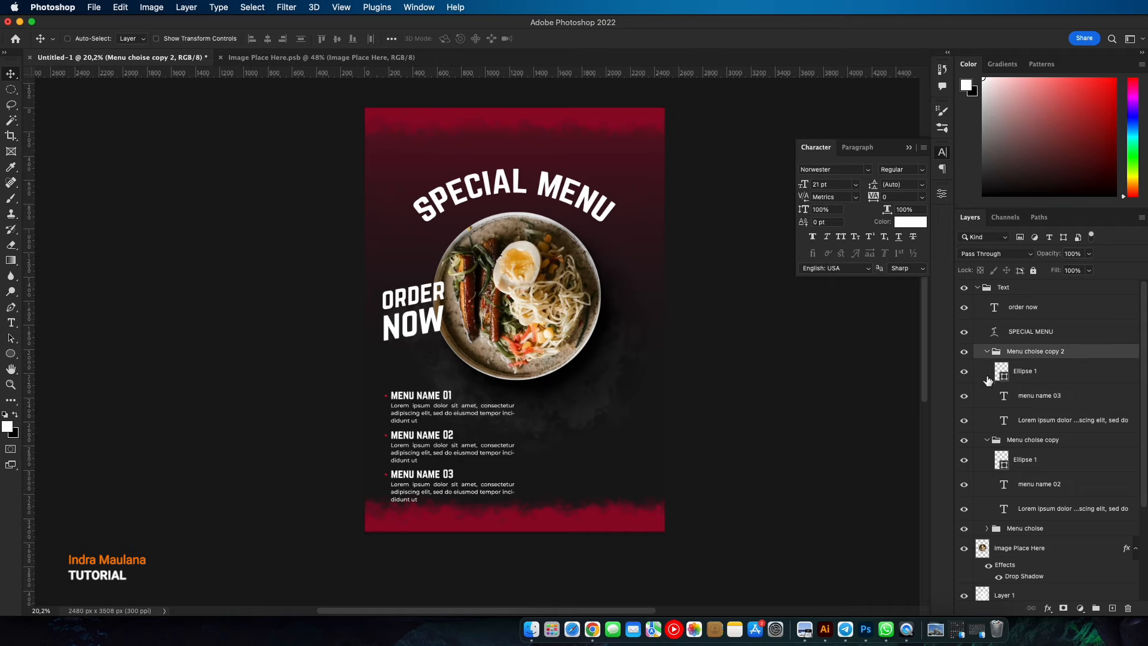
pyautogui.click(987, 352)
pyautogui.click(988, 367)
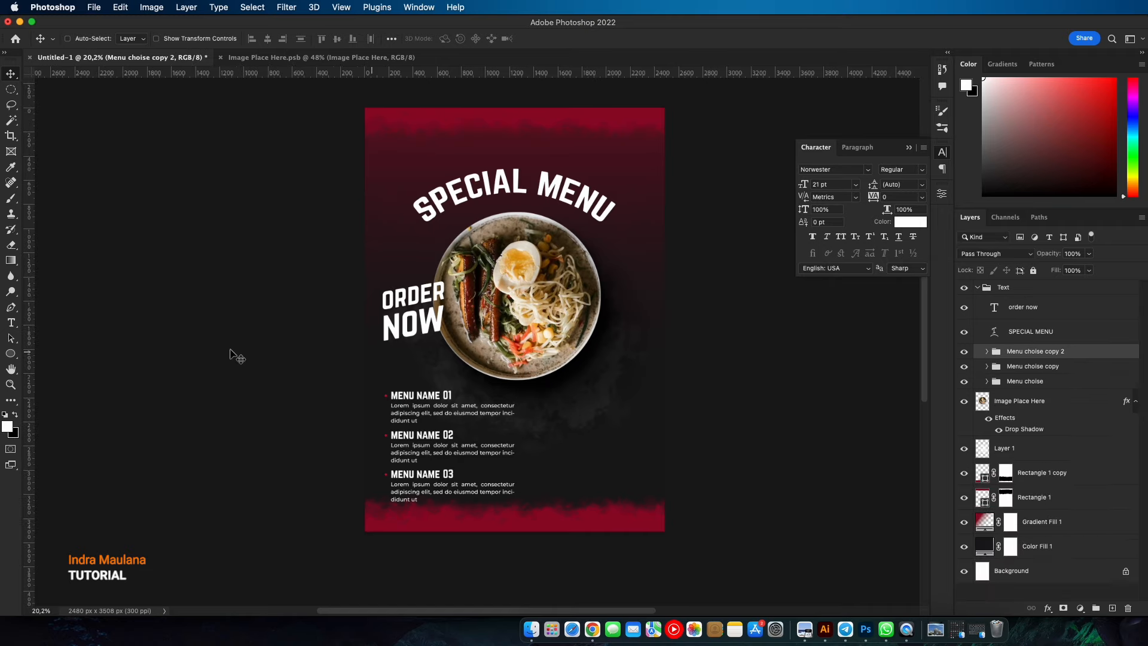
# - Add the two-line text FOOD NAME to the right of the MENU NAME 01 item, below the bowl
pyautogui.click(15, 324)
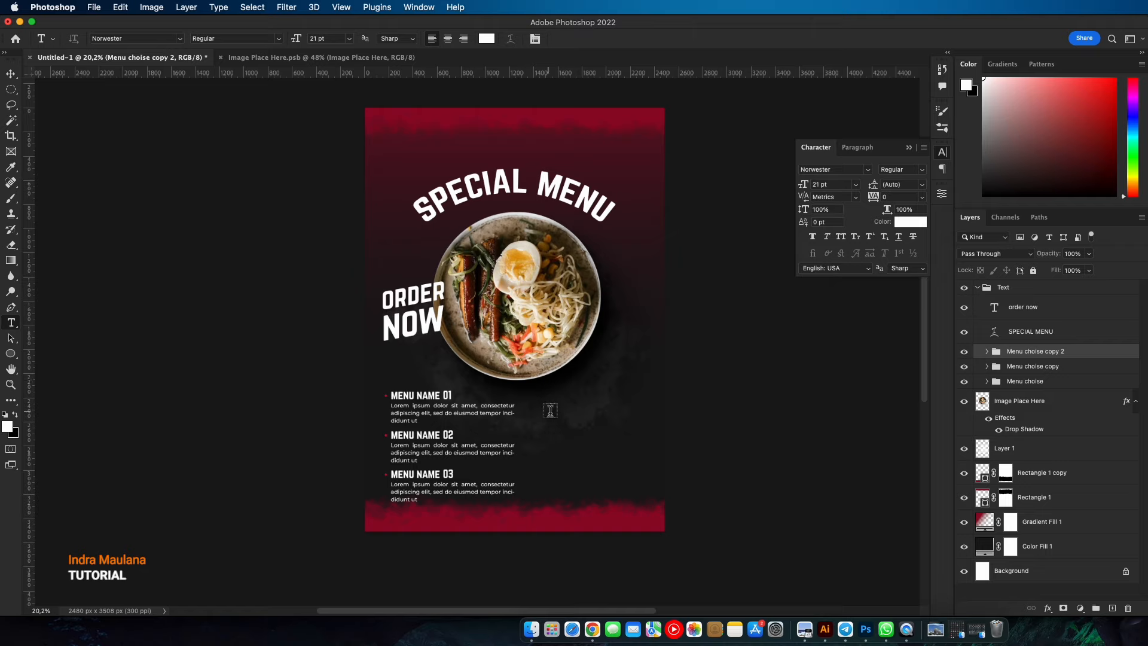
pyautogui.click(551, 408)
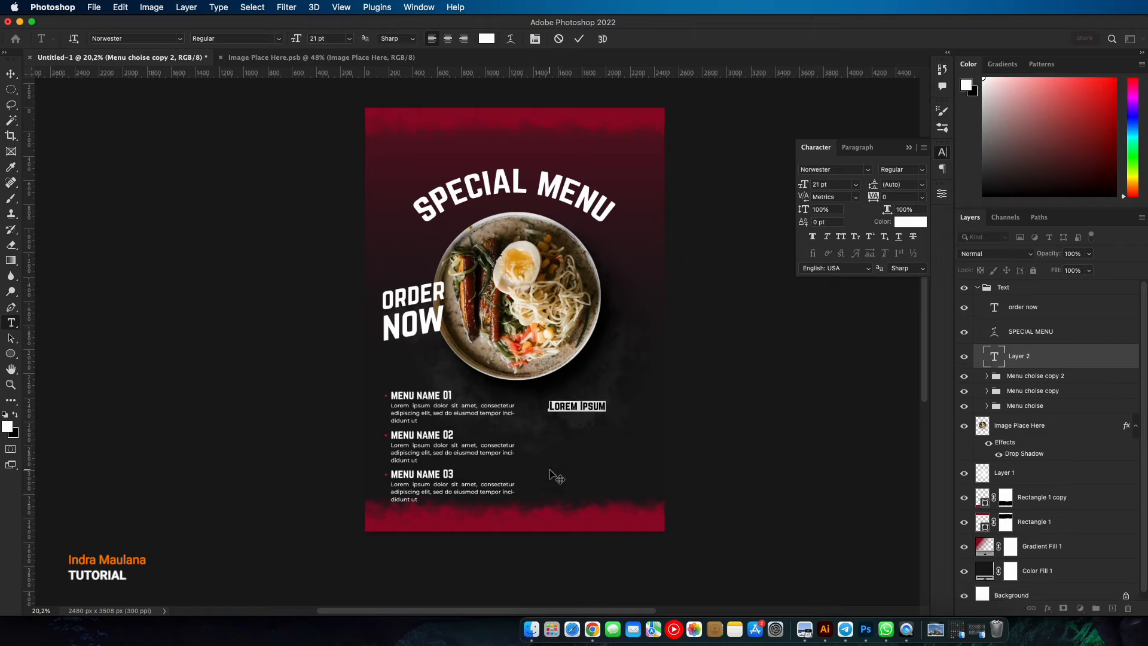
pyautogui.write('FOOD')
pyautogui.press('Return')
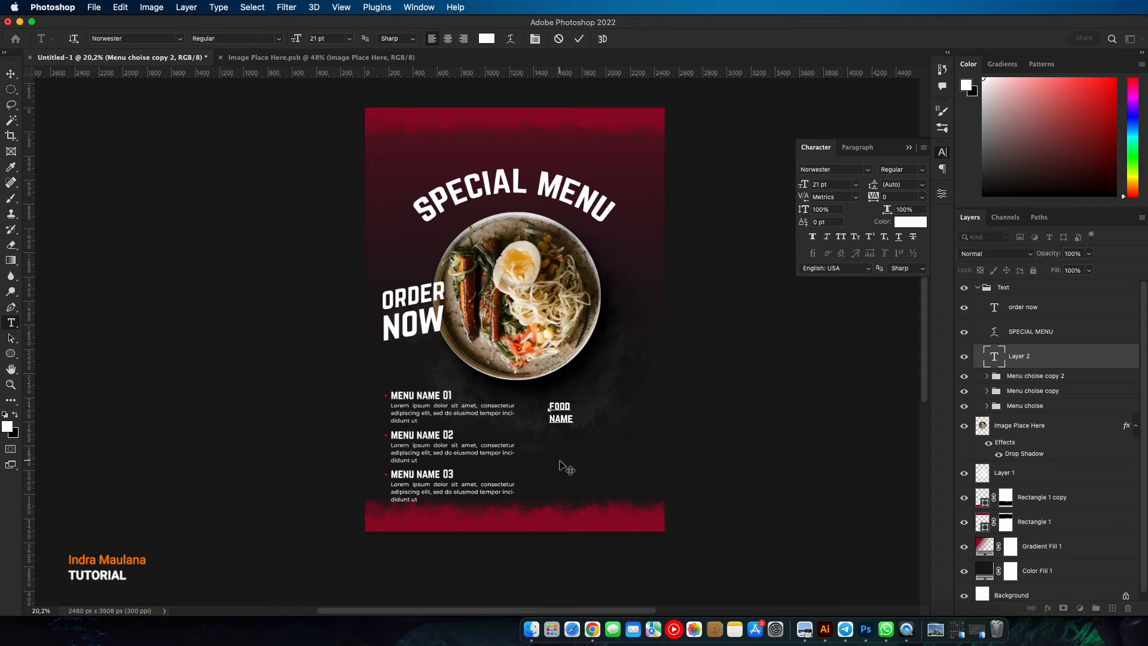
# - Set the FOOD NAME text to 44 pt and move it about 120 px left and 12 px down
pyautogui.press('super+a')
pyautogui.moveTo(296, 40); pyautogui.dragTo(309, 47)
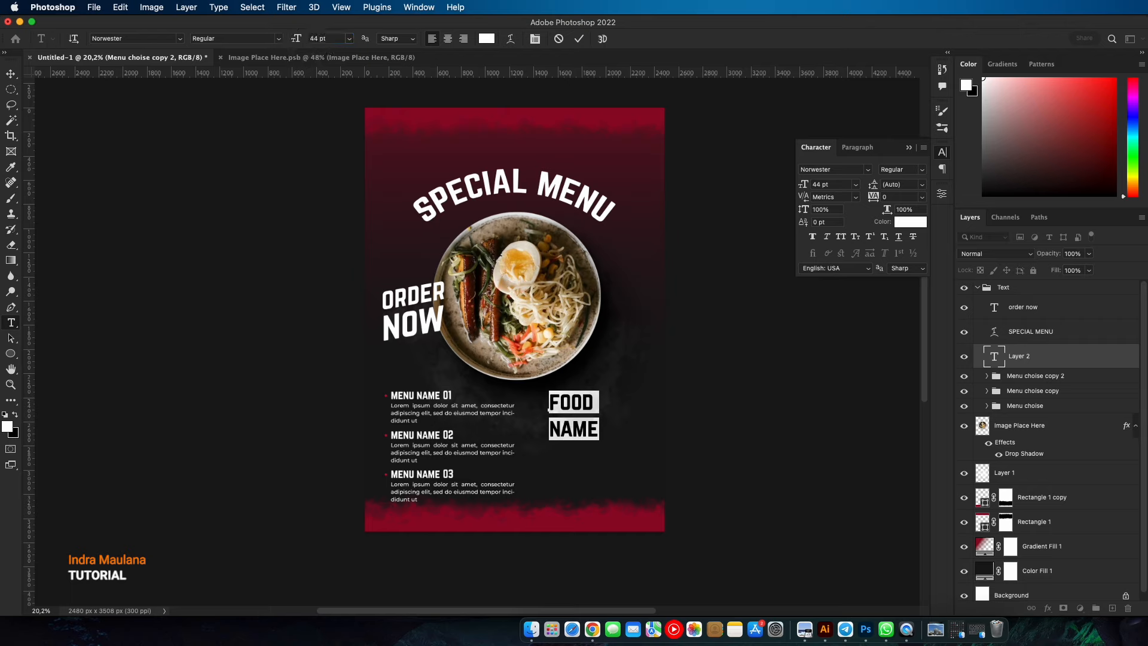
pyautogui.press('Escape')
pyautogui.press('v')
pyautogui.moveTo(564, 400); pyautogui.dragTo(551, 405)
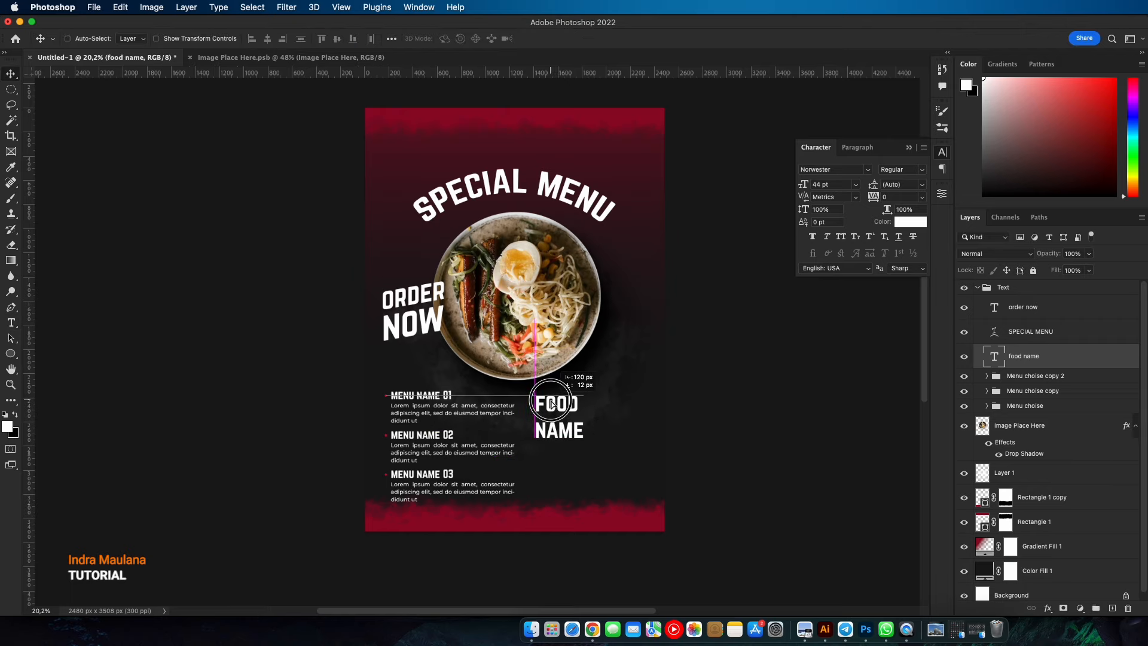
# - Add a placeholder paragraph in Montserrat Medium 11 pt below FOOD NAME and move it up close to that heading
pyautogui.press('t')
pyautogui.moveTo(536, 454); pyautogui.dragTo(654, 516)
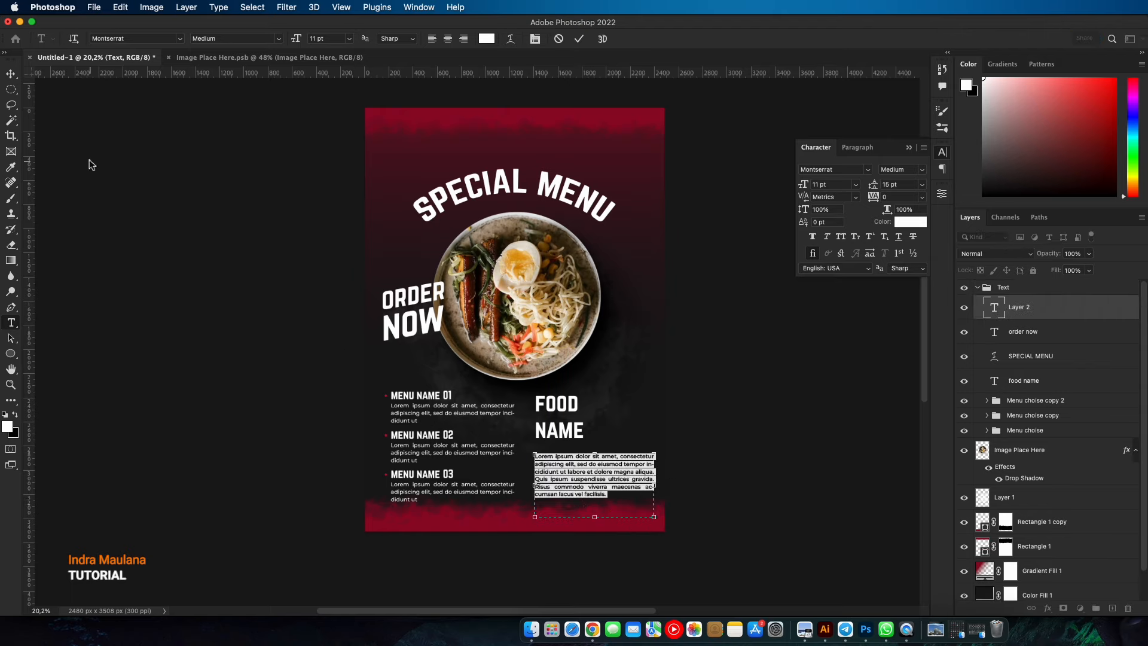
pyautogui.click(15, 74)
pyautogui.moveTo(569, 470); pyautogui.dragTo(670, 562)
# - Delete the FOOD NAME paragraph's text after "suspendisse" and make its text box slightly narrower and shorter
pyautogui.press('t')
pyautogui.press('BackSpace')
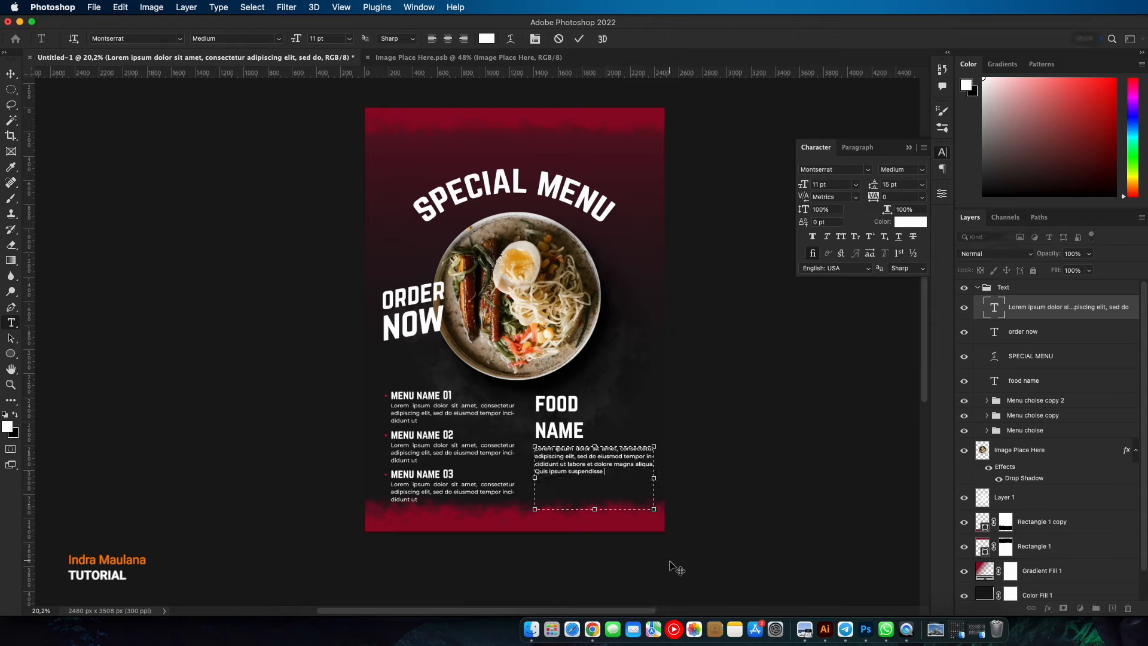
pyautogui.moveTo(650, 478); pyautogui.dragTo(646, 478)
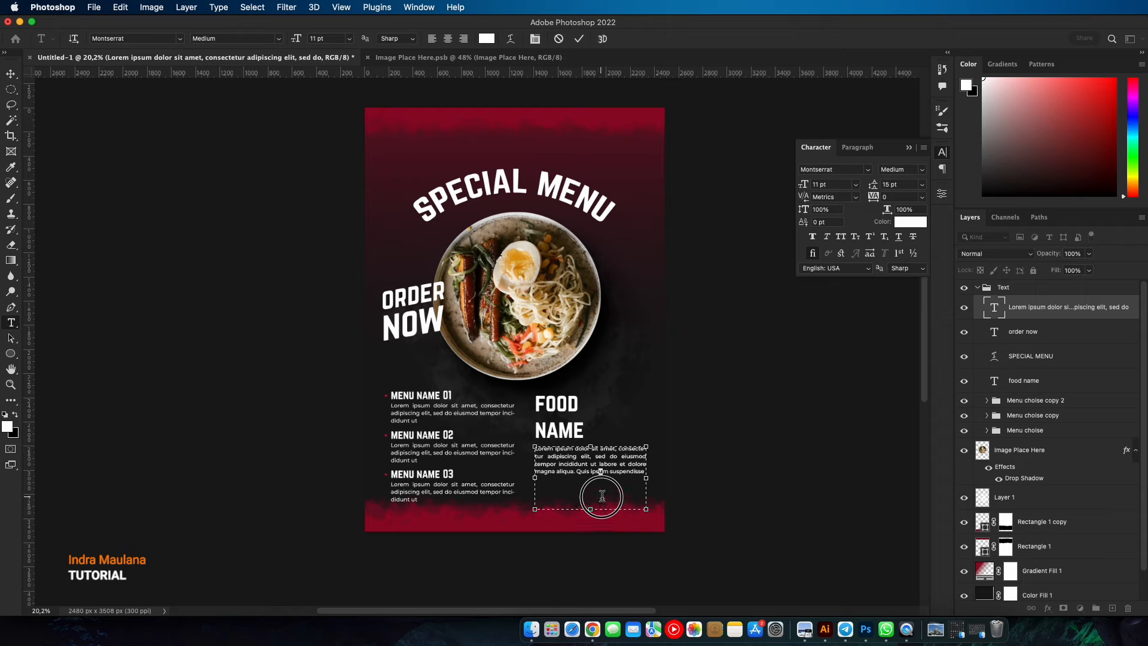
pyautogui.moveTo(590, 509); pyautogui.dragTo(591, 493)
# - Set the leading of the whole paragraph under FOOD NAME to 19 pt
pyautogui.write('å')
pyautogui.press('super+a')
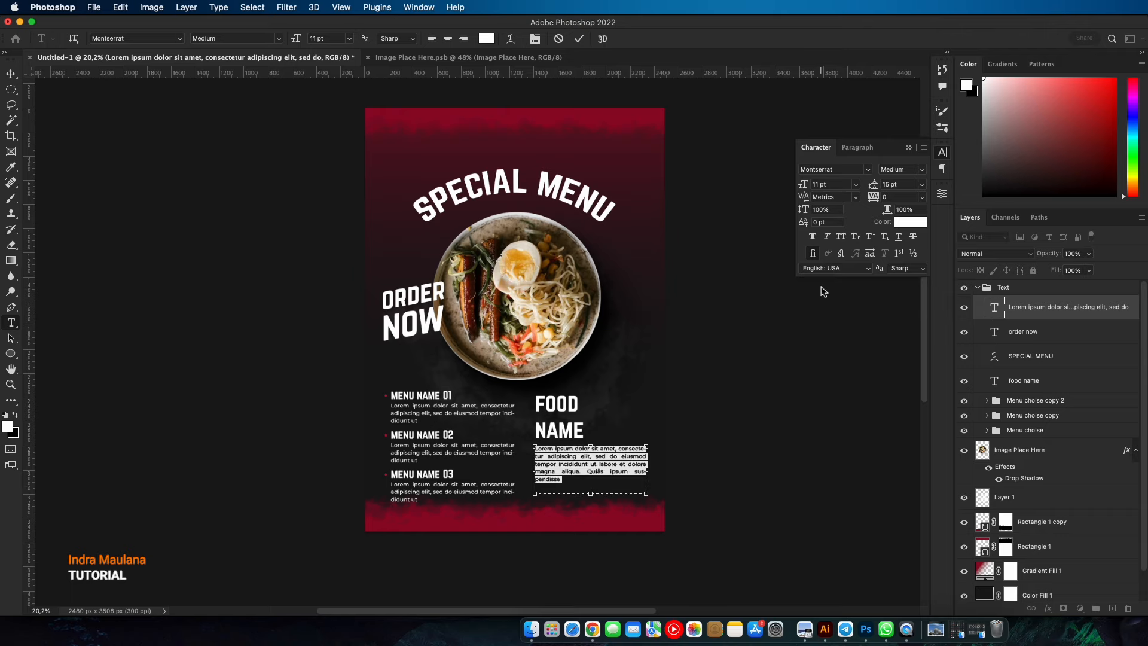
pyautogui.moveTo(878, 183); pyautogui.dragTo(880, 184)
pyautogui.click(11, 73)
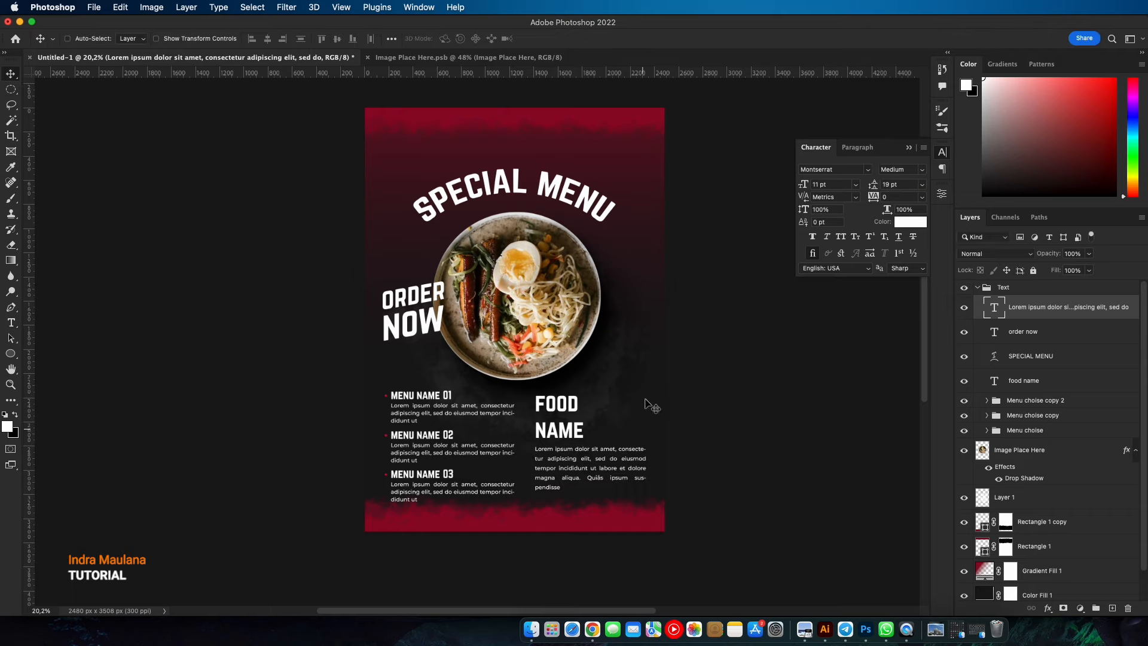
pyautogui.moveTo(648, 323); pyautogui.dragTo(651, 357)
pyautogui.moveTo(618, 408); pyautogui.dragTo(623, 392)
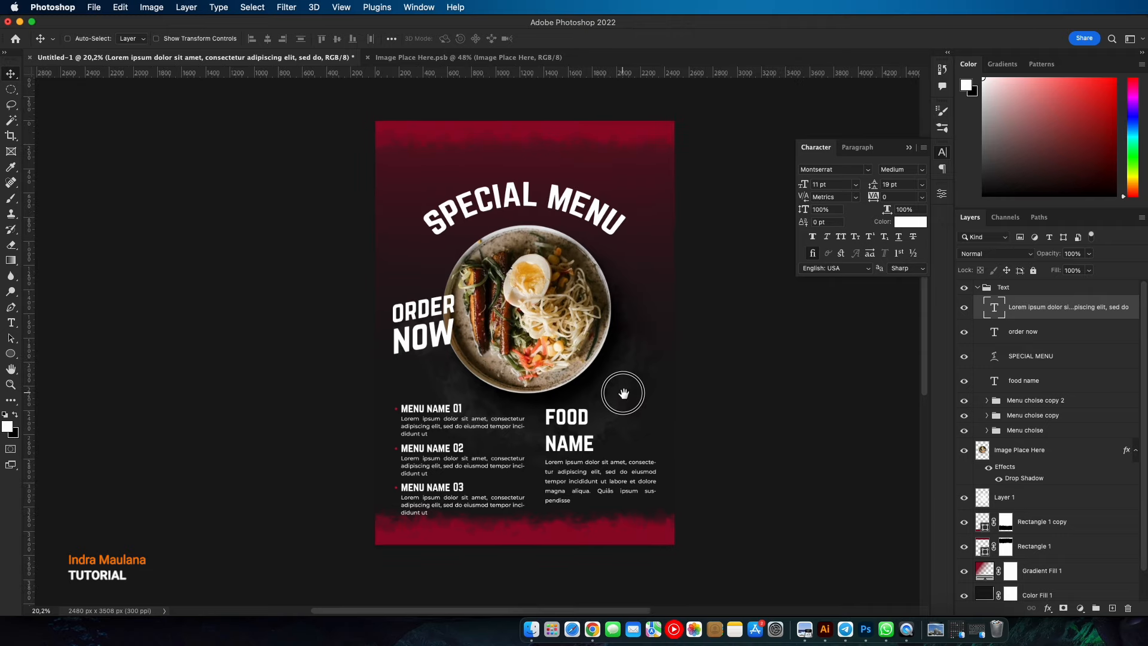
pyautogui.scroll(1, 633, 358)
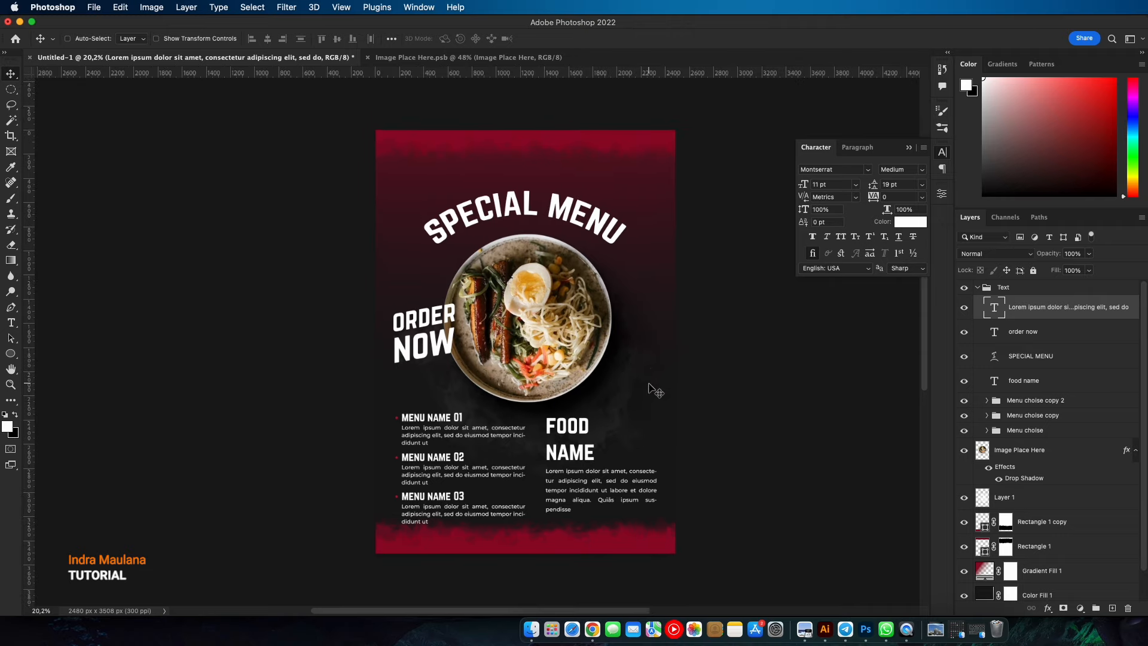
pyautogui.moveTo(628, 349); pyautogui.dragTo(630, 362)
pyautogui.click(1080, 330)
pyautogui.click(1046, 366)
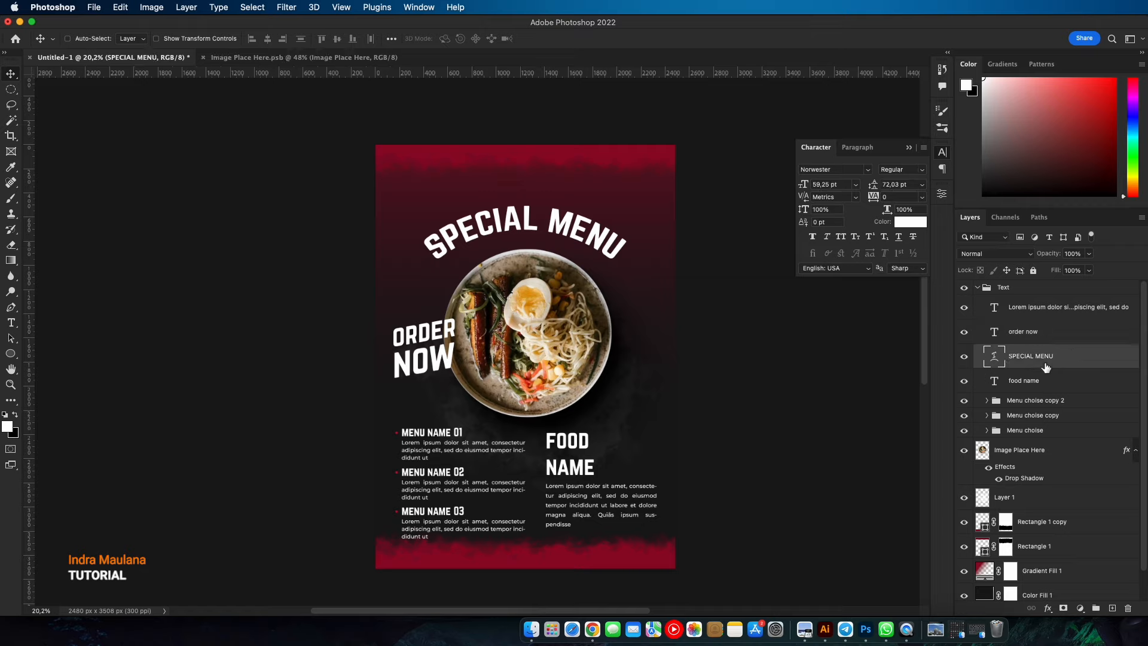
pyautogui.click(1040, 472)
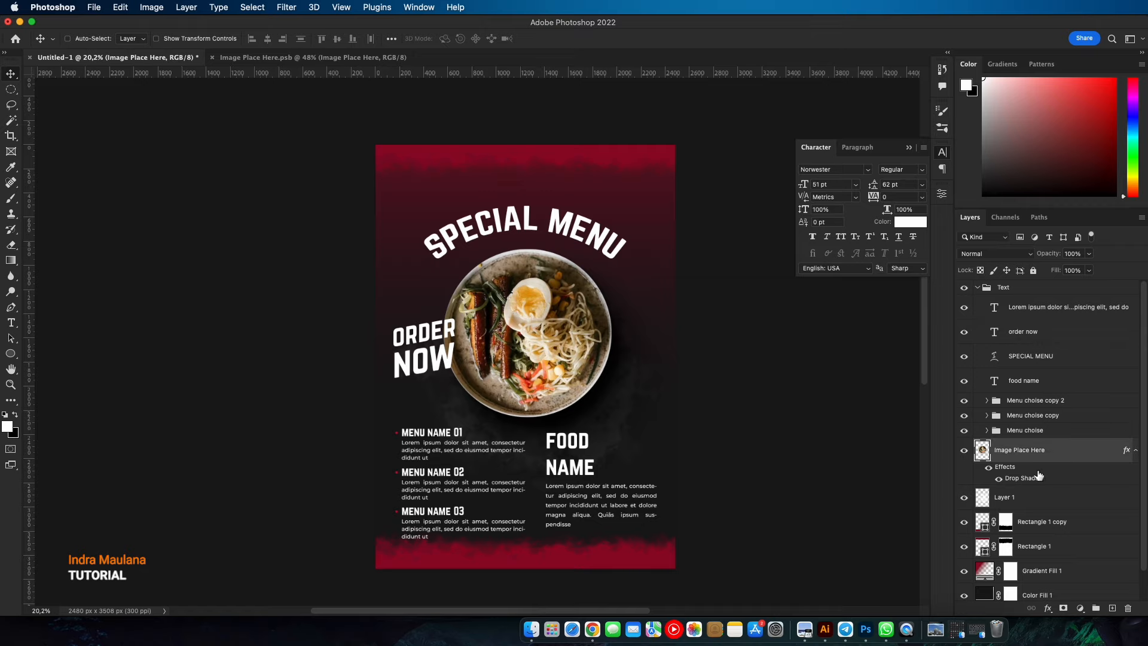
pyautogui.click(1041, 383)
pyautogui.click(1038, 364)
pyautogui.scroll(-2, 1055, 476)
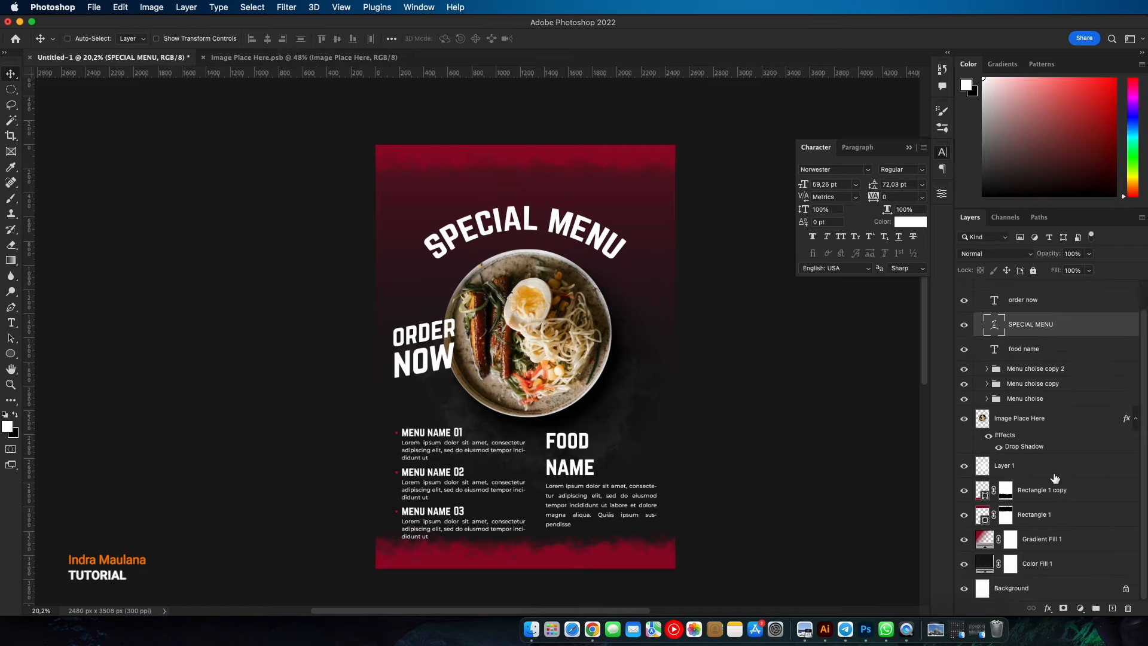
pyautogui.scroll(2, 1050, 477)
pyautogui.scroll(-2, 1033, 456)
# - Duplicate the ORDER NOW text to the bowl's right side and replace the copy's word ORDER with "50%"
pyautogui.click(1013, 306)
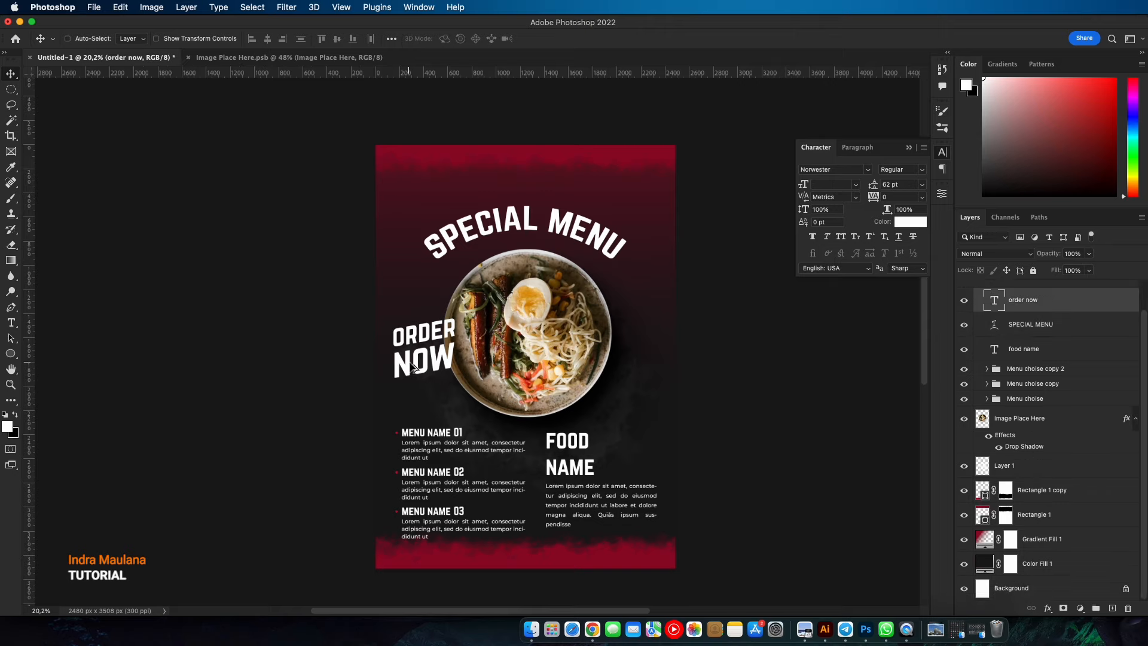
pyautogui.moveTo(410, 358); pyautogui.dragTo(471, 349)
pyautogui.press('t')
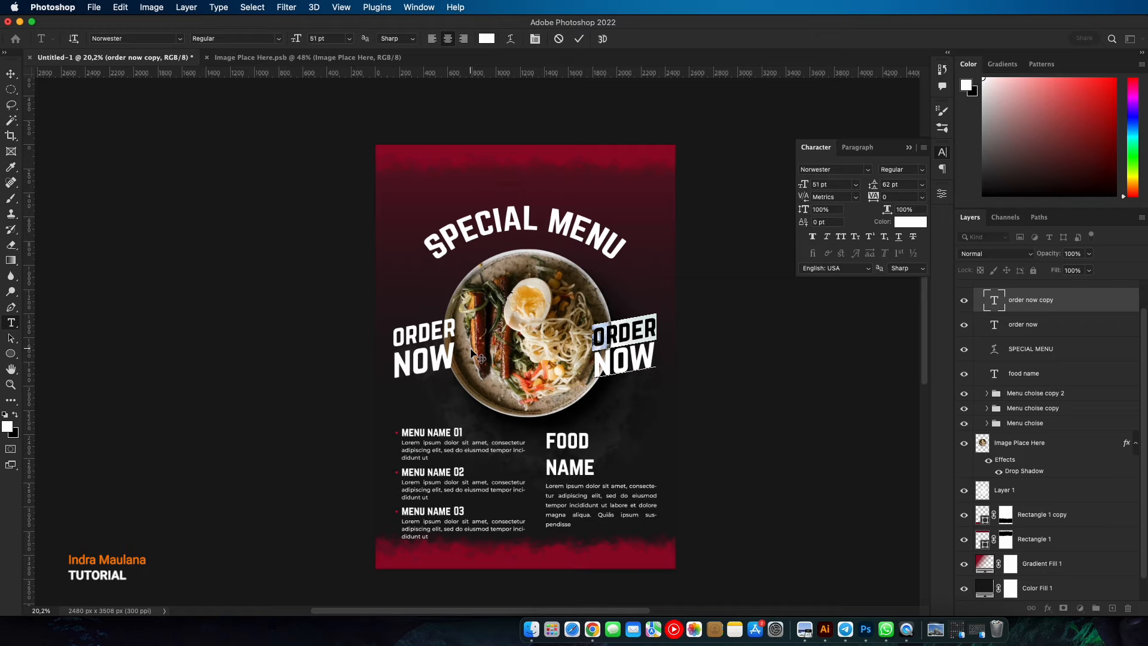
pyautogui.write('50%')
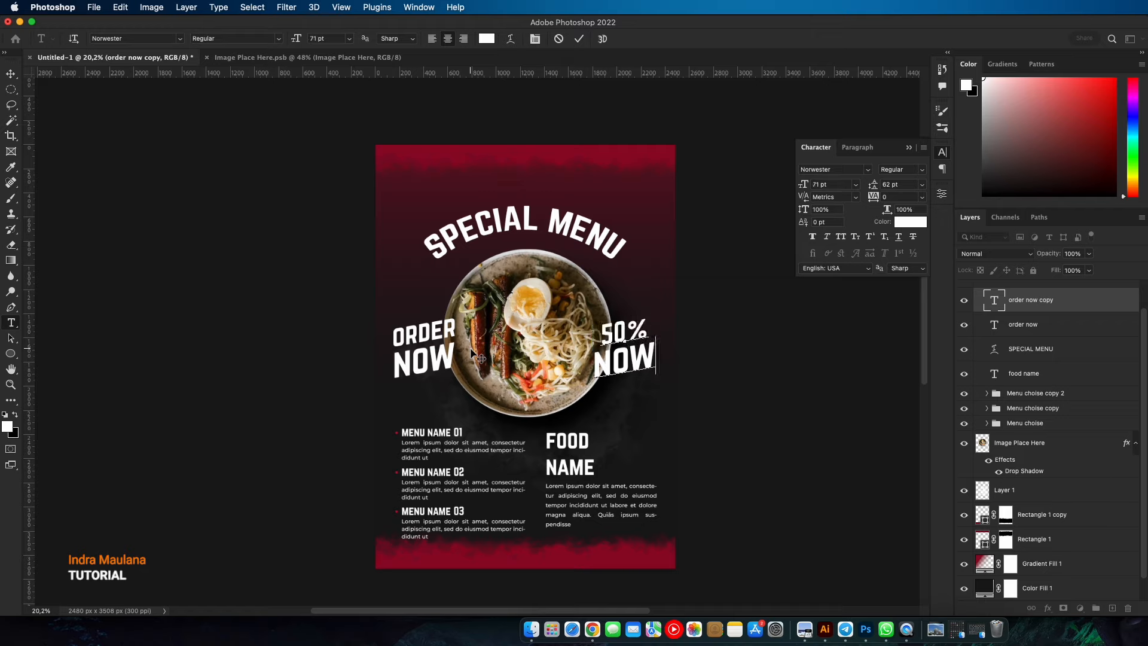
# - Replace the word NOW under 50% with "OFF"
pyautogui.press('BackSpace')
pyautogui.press('BackSpace')
pyautogui.press('BackSpace')
pyautogui.press('BackSpace')
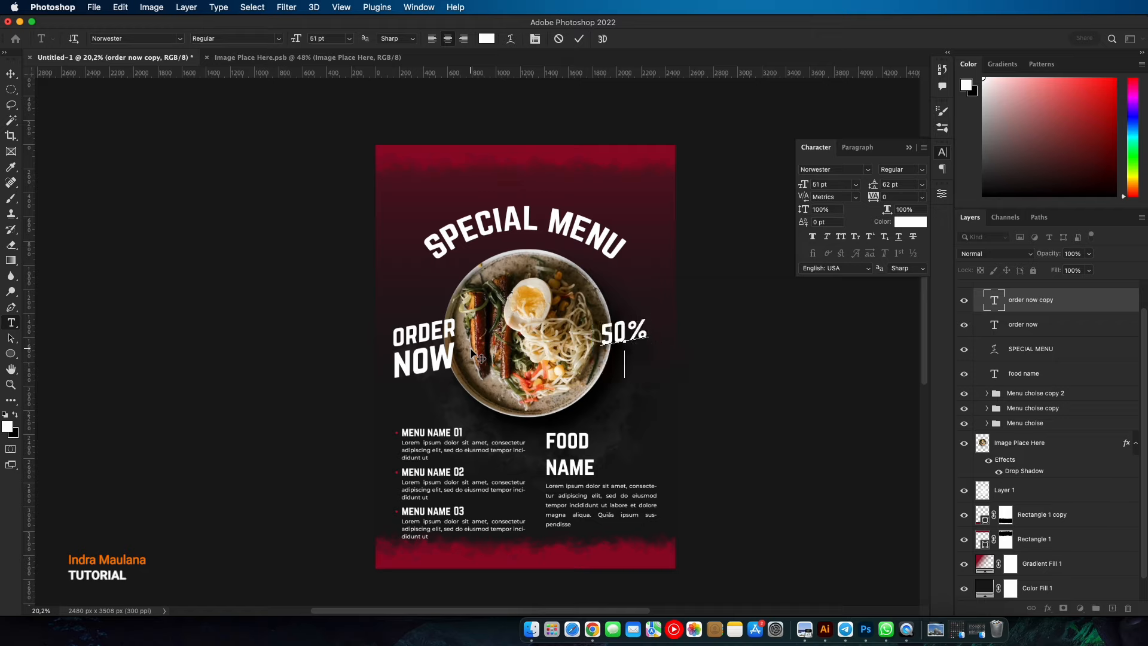
pyautogui.write('dis')
pyautogui.write('FF')
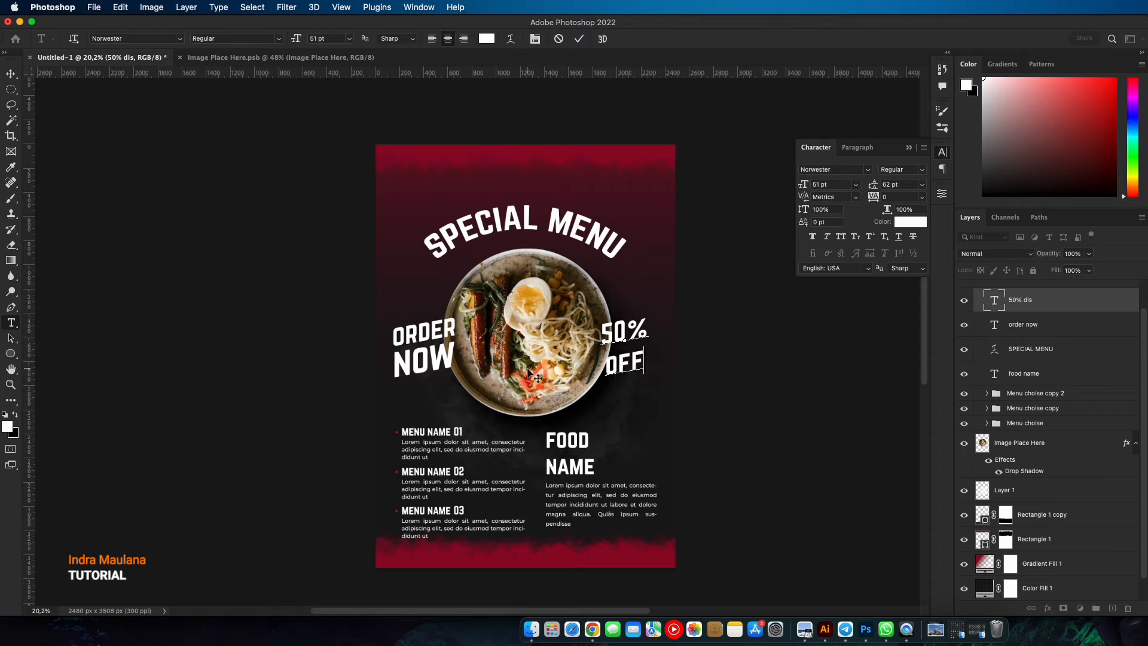
# - Set the word OFF to 57 pt and recolour it bright crimson, about #d50032
pyautogui.moveTo(645, 361); pyautogui.dragTo(605, 364)
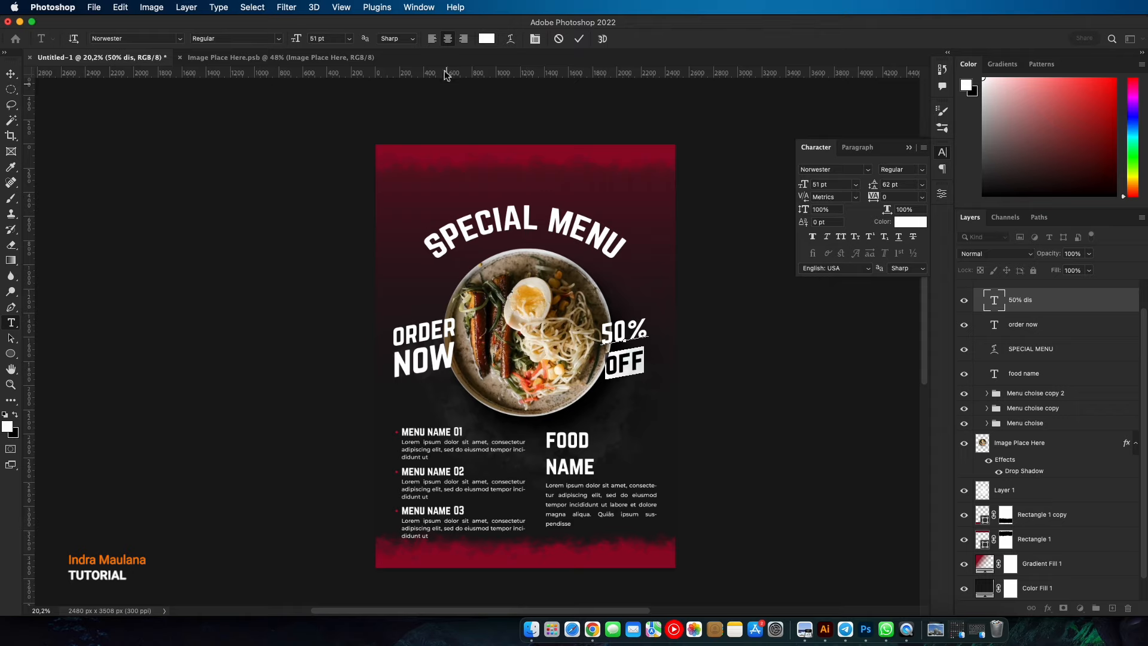
pyautogui.moveTo(302, 40); pyautogui.dragTo(313, 37)
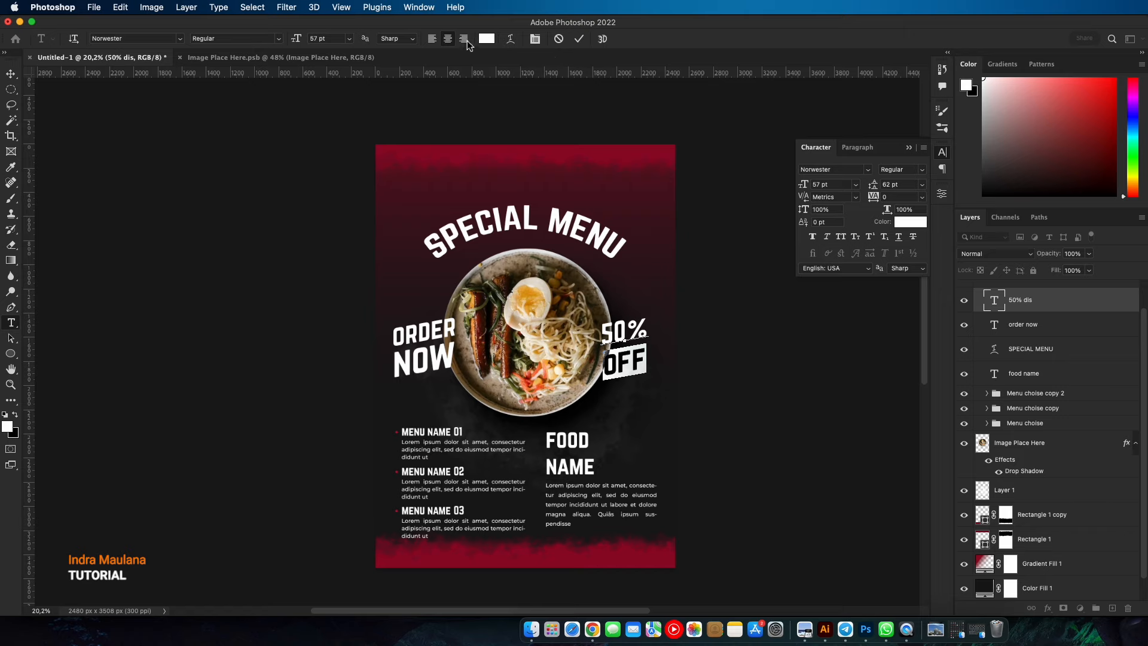
pyautogui.click(487, 38)
pyautogui.click(483, 149)
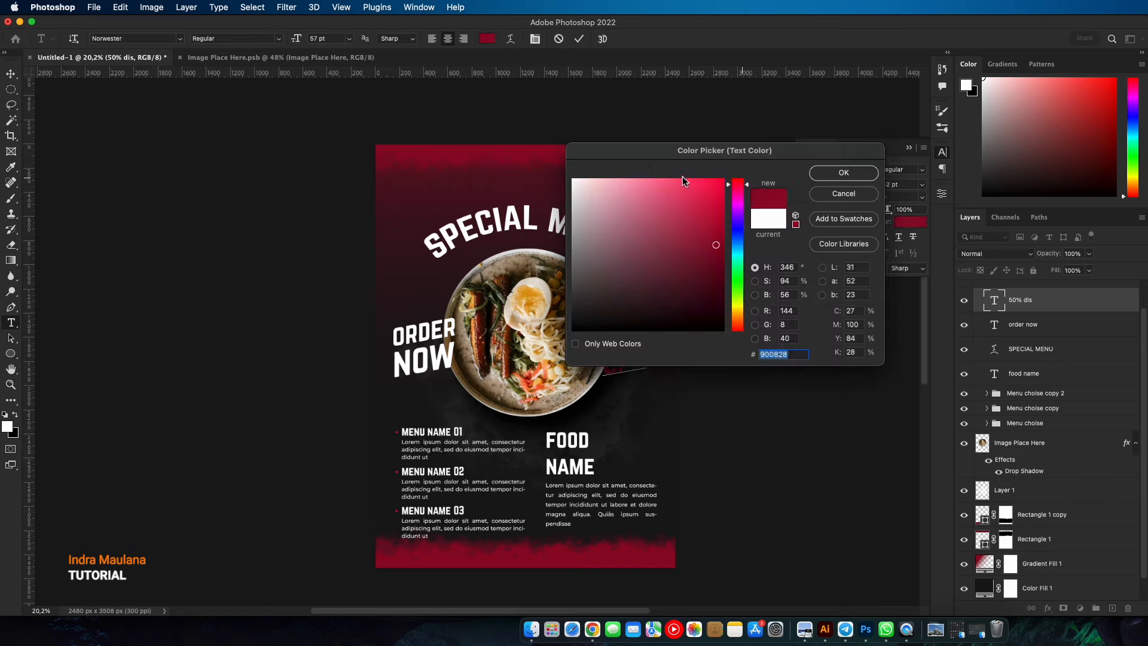
pyautogui.moveTo(719, 190); pyautogui.dragTo(725, 210)
pyautogui.click(720, 133)
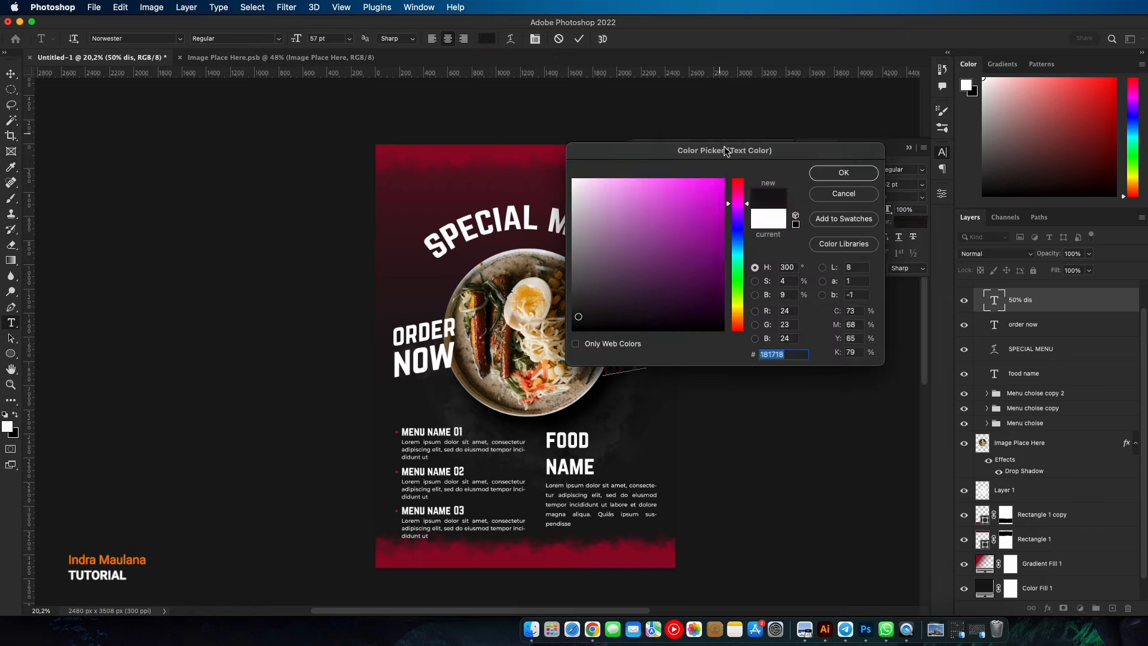
pyautogui.click(488, 146)
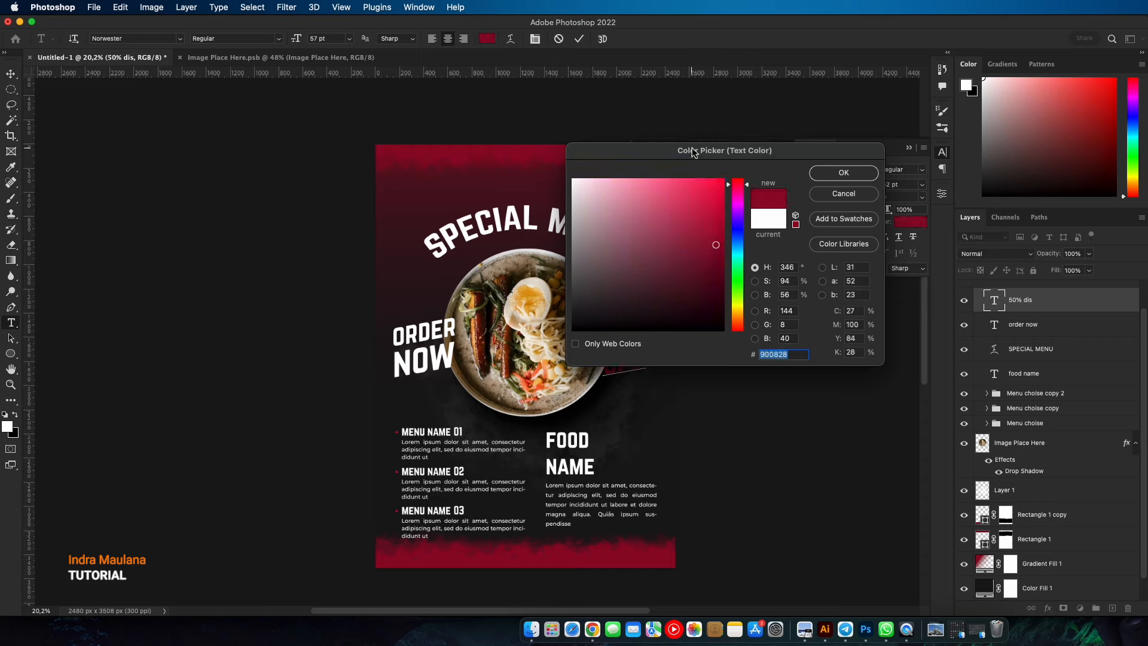
pyautogui.moveTo(694, 151); pyautogui.dragTo(924, 130)
pyautogui.click(955, 195)
pyautogui.moveTo(956, 194); pyautogui.dragTo(957, 178)
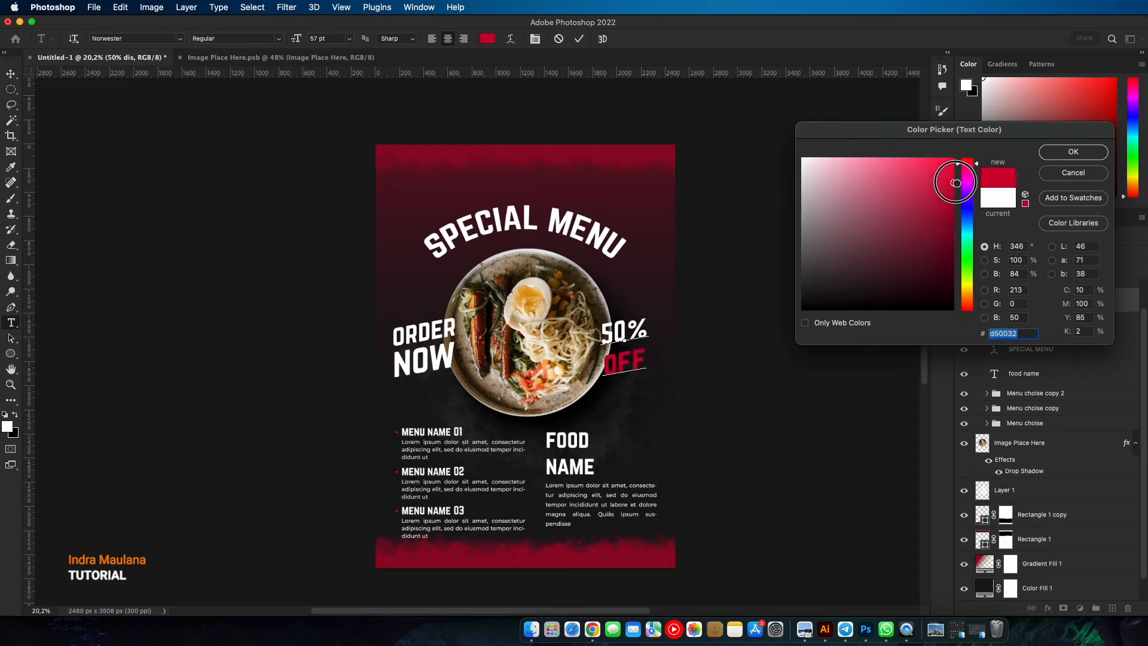
pyautogui.click(1074, 153)
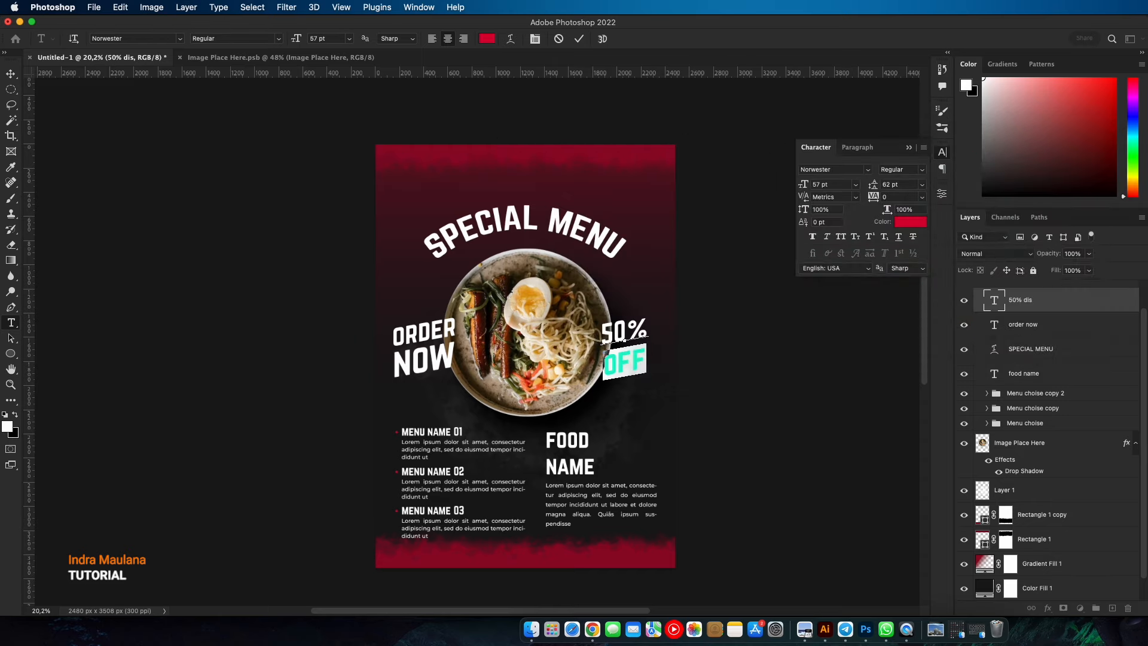
# - Move the 50% OFF text slightly up and to the right so it sits clear of the bowl's edge
pyautogui.click(8, 73)
pyautogui.moveTo(621, 332); pyautogui.dragTo(650, 334)
pyautogui.moveTo(557, 388); pyautogui.dragTo(569, 385)
pyautogui.click(662, 339)
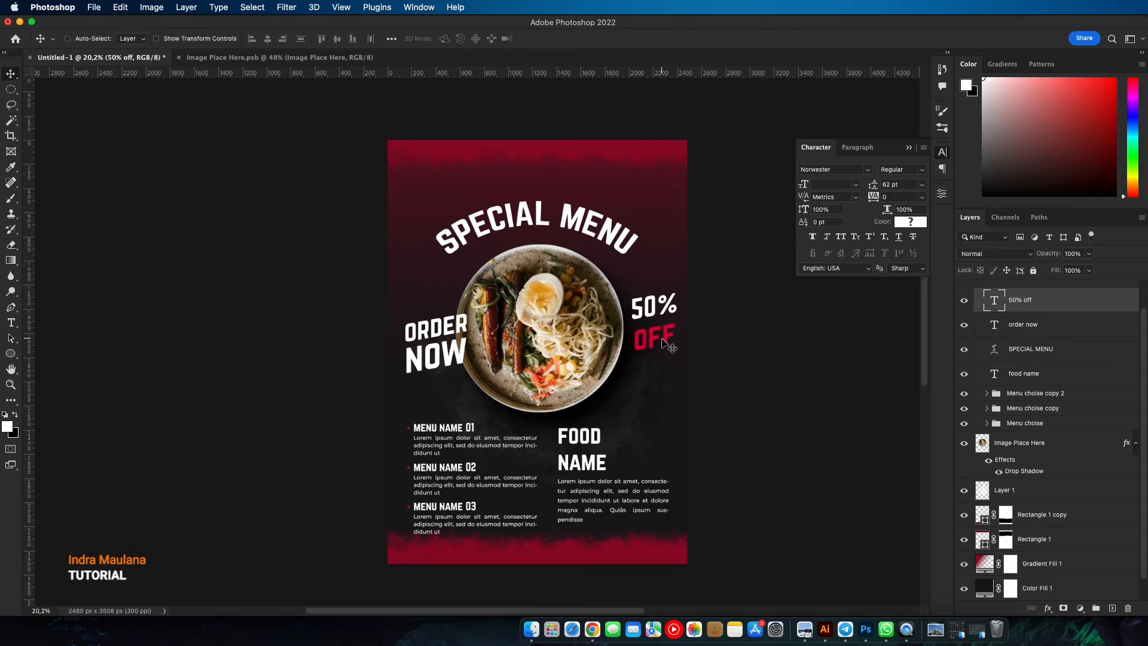
# - Add the text RESTAURANT NAME above the arched SPECIAL MENU heading and scale it to about 964%
pyautogui.moveTo(523, 204); pyautogui.dragTo(529, 238)
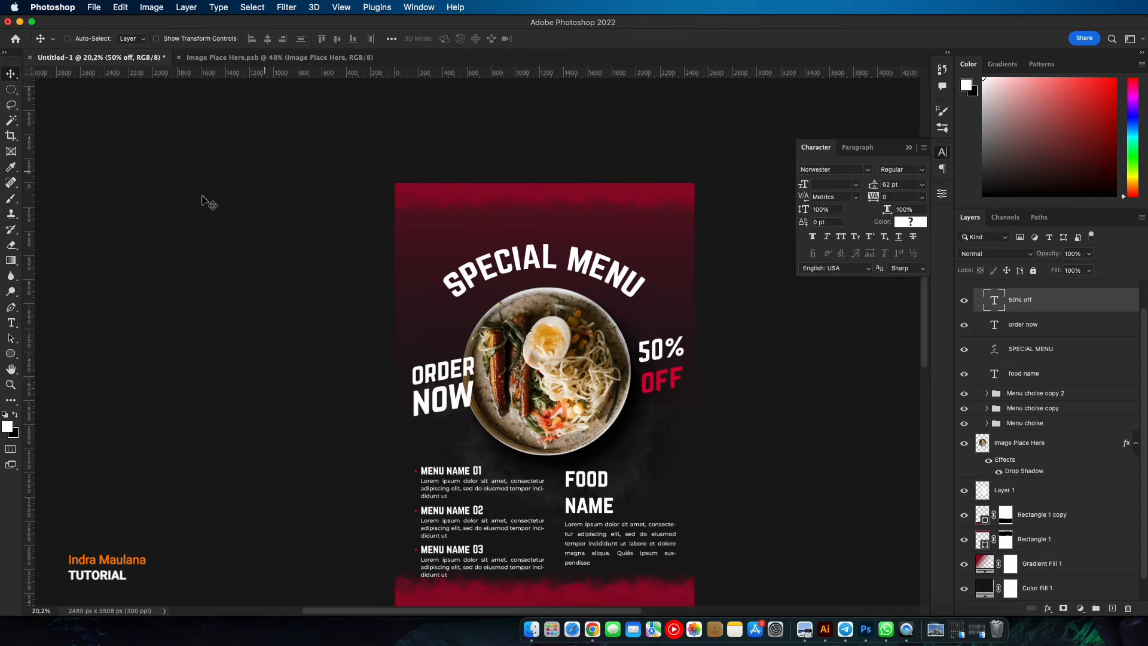
pyautogui.click(11, 323)
pyautogui.click(466, 230)
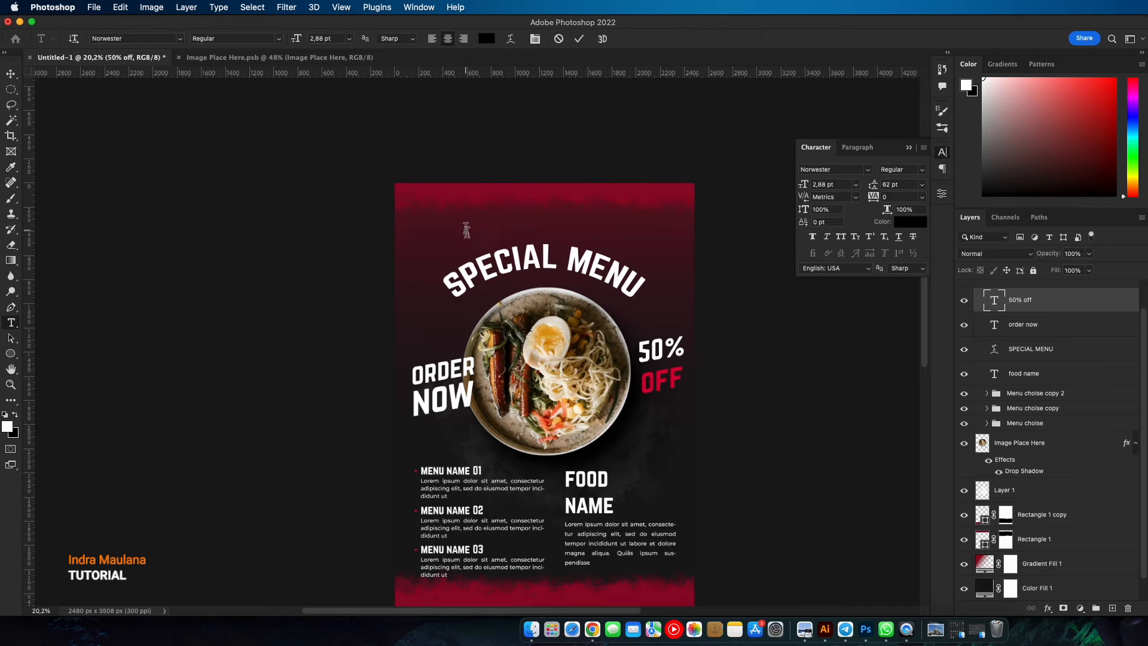
pyautogui.write('RESTAURANT NAMEÅ')
pyautogui.click(11, 74)
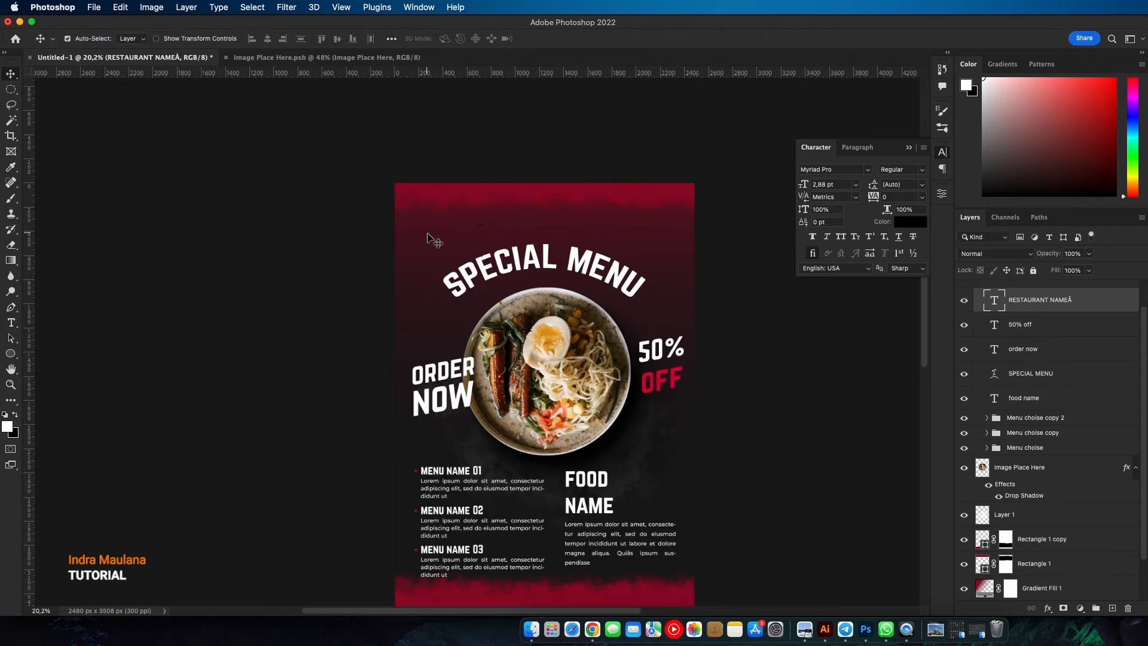
pyautogui.press('super+t')
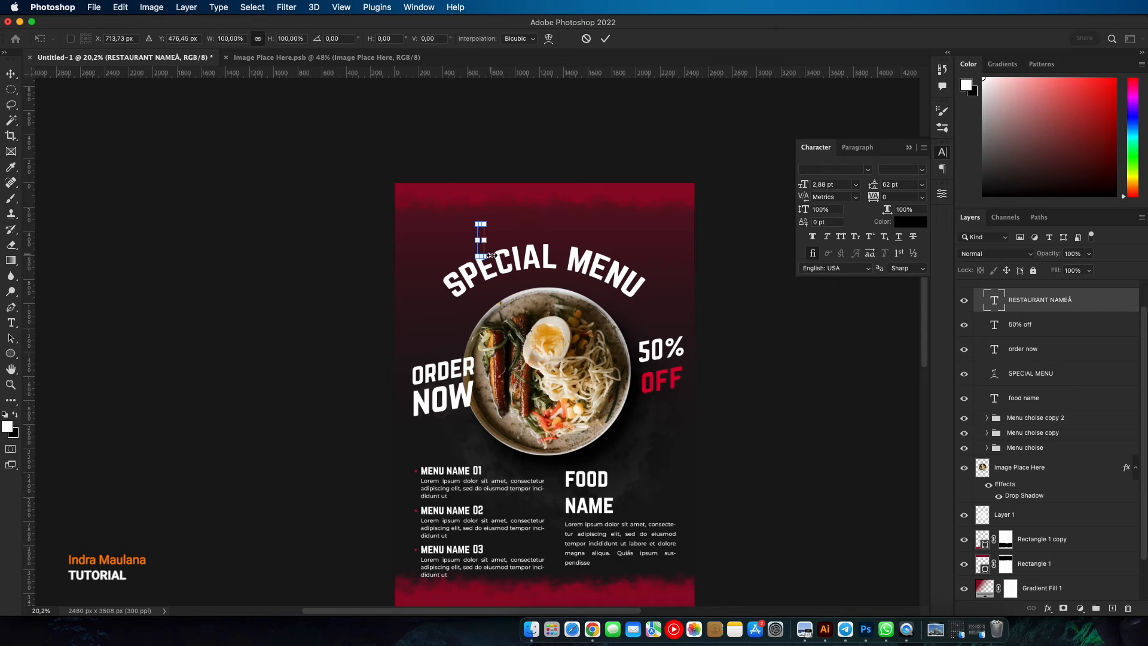
pyautogui.moveTo(490, 256); pyautogui.dragTo(772, 489)
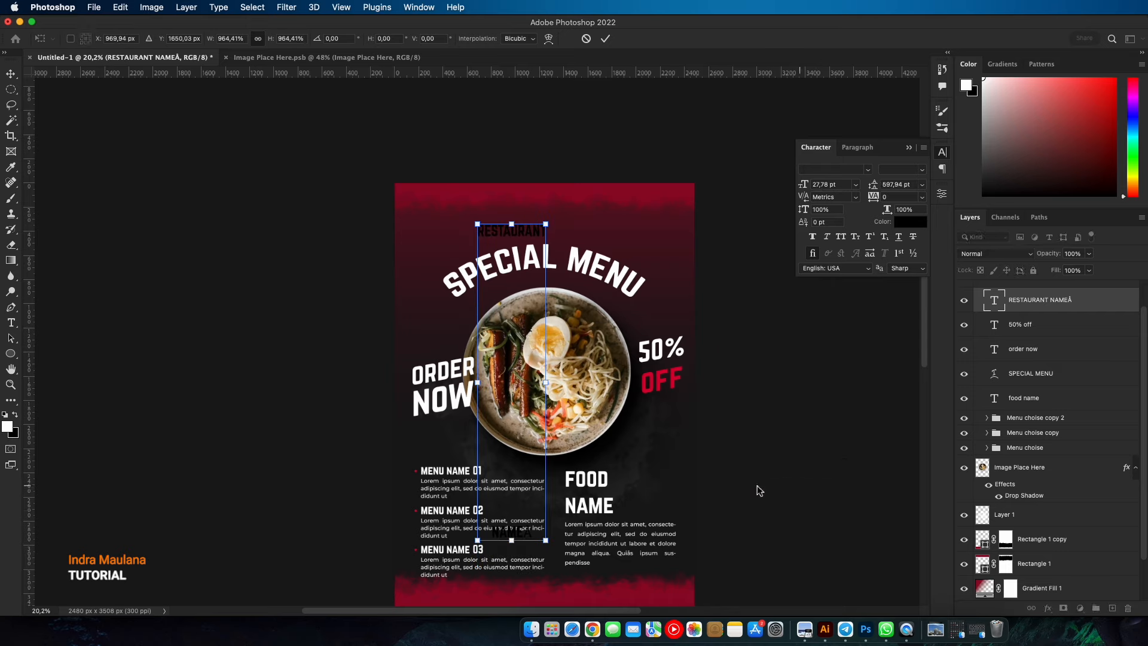
pyautogui.press('Return')
# - Remove the line break before NAME so the restaurant name runs on a single line
pyautogui.press('t')
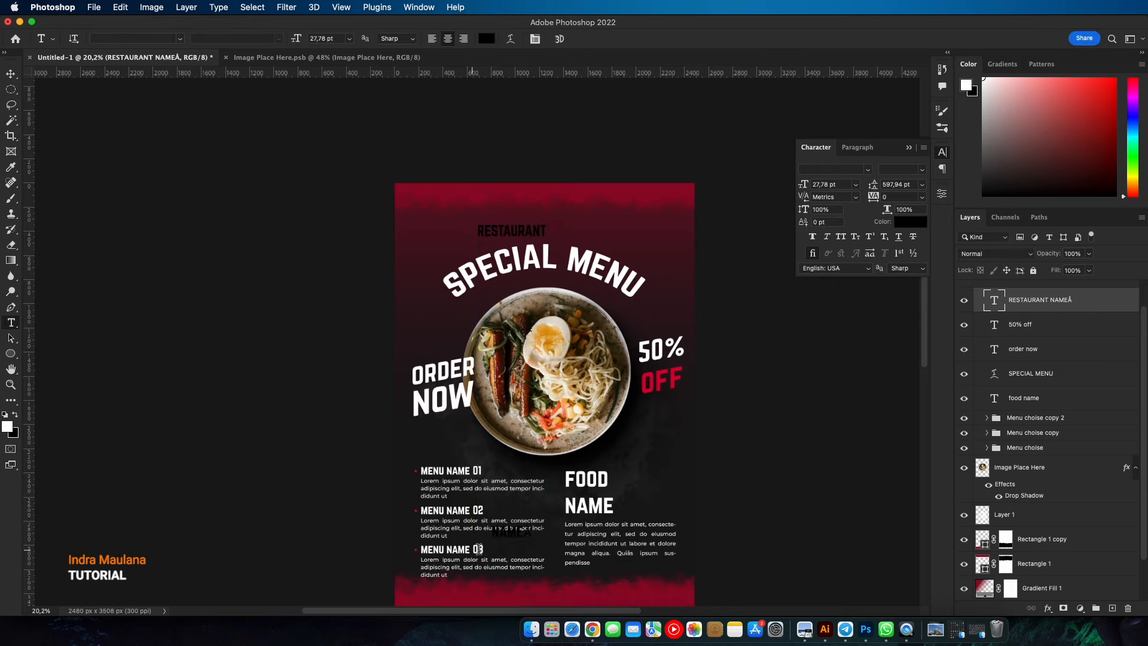
pyautogui.click(491, 536)
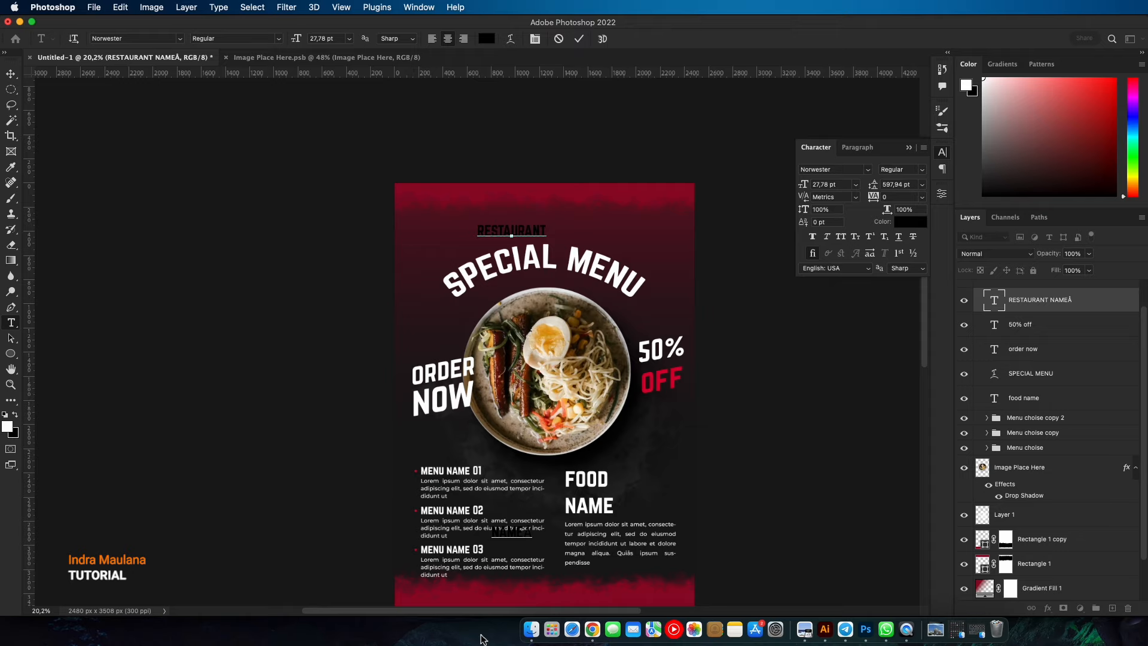
pyautogui.press('BackSpace')
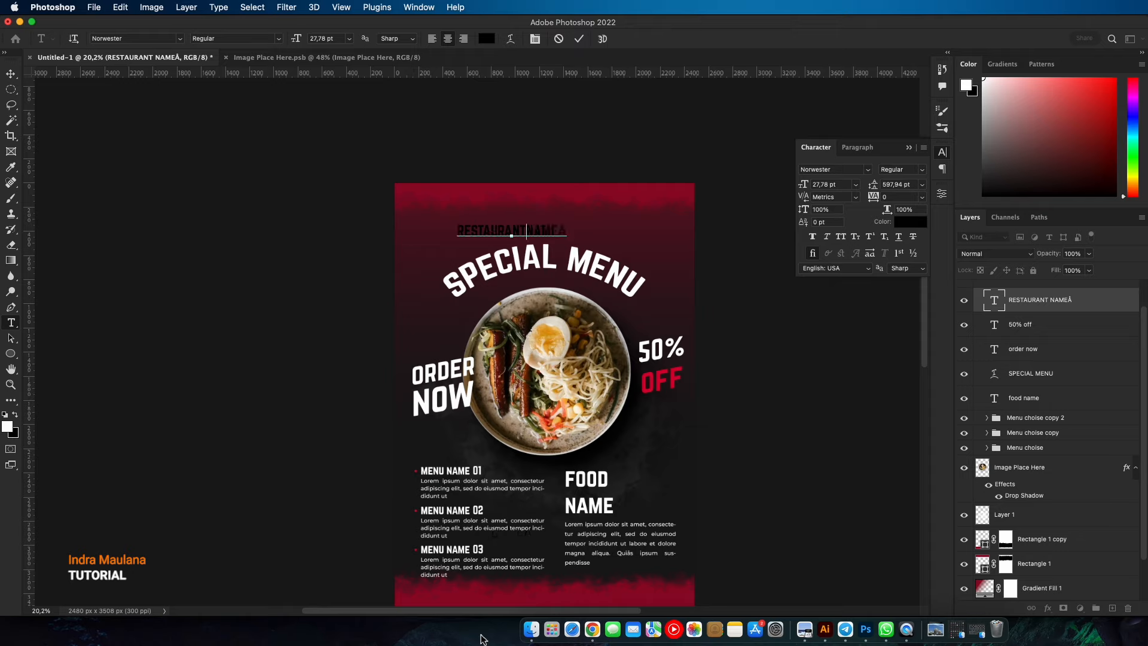
# - Try to remove the stray Å at the end of RESTAURANT NAME
pyautogui.click(569, 233)
pyautogui.press('BackSpace')
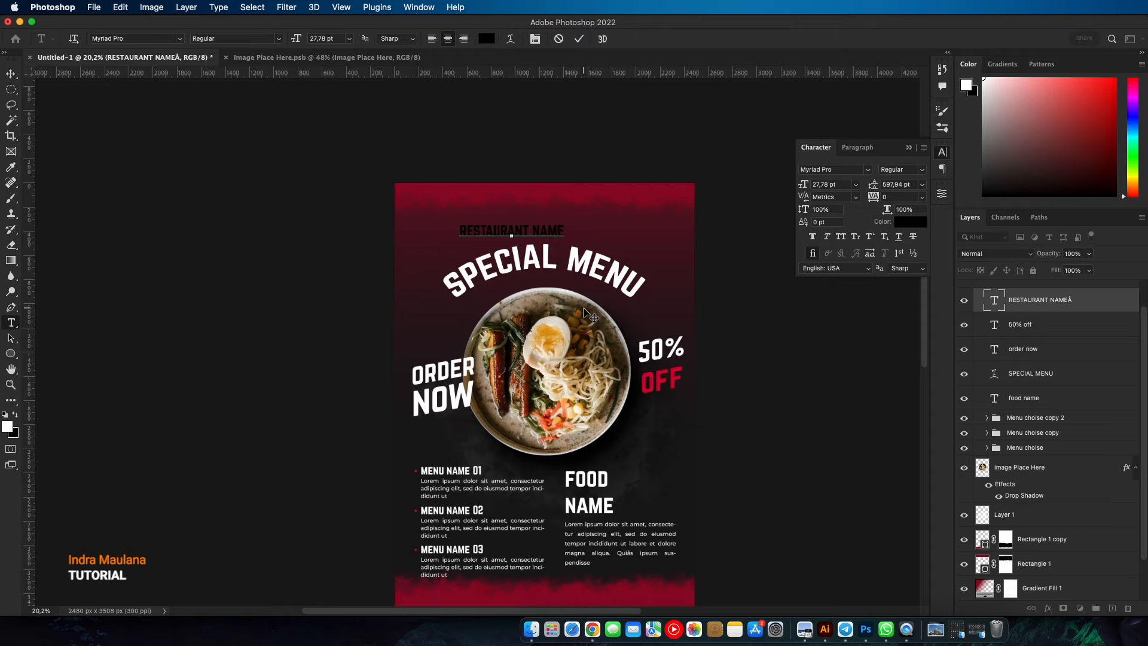
pyautogui.press('BackSpace')
pyautogui.press('BackSpace')
pyautogui.press('BackSpace')
pyautogui.write('NAMEÅ')
# - Try to set the restaurant name's text colour to white, #ffffff
pyautogui.moveTo(999, 80); pyautogui.dragTo(974, 64)
pyautogui.click(488, 41)
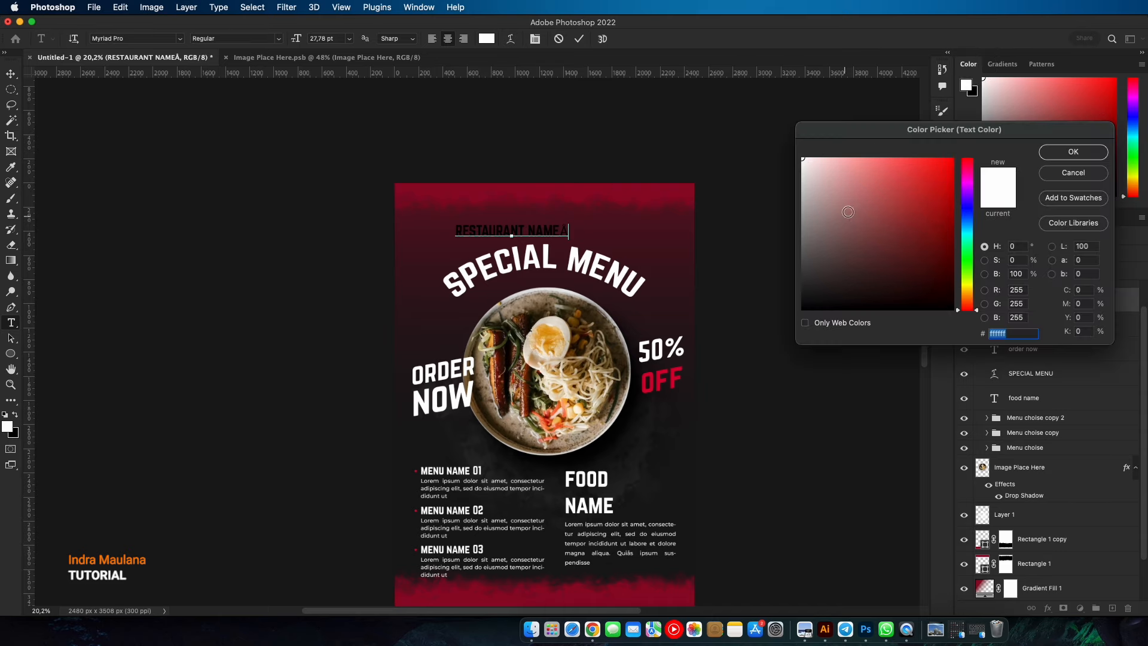
pyautogui.click(1071, 153)
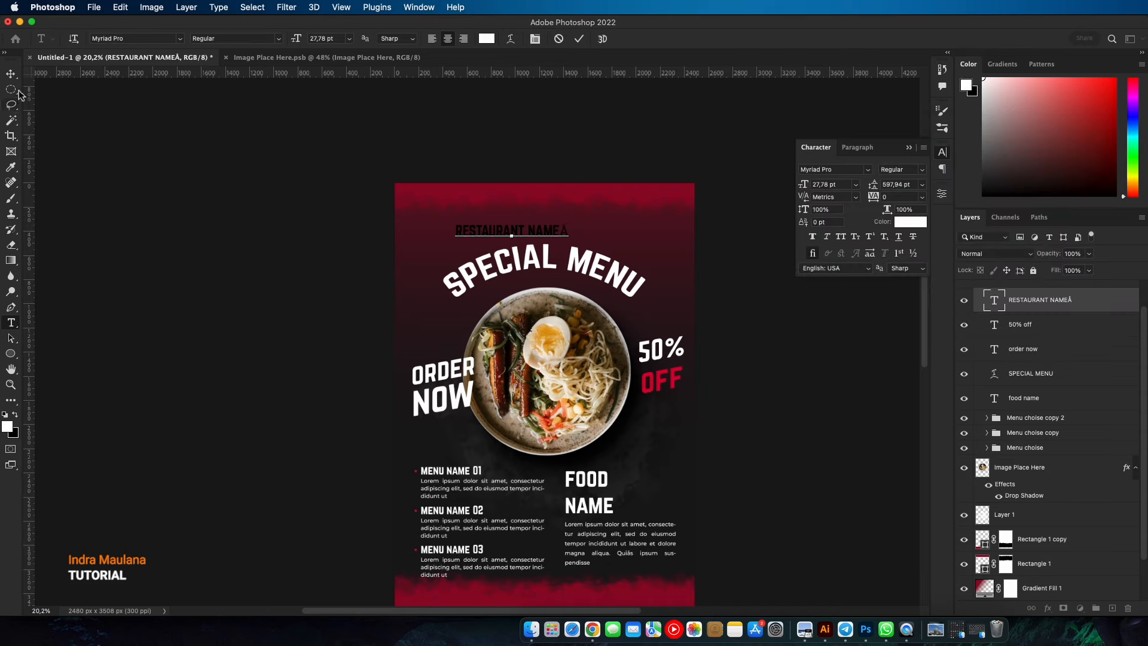
# - Move RESTAURANT NAME up onto the poster's top crimson band and recolour the whole text white
pyautogui.click(11, 73)
pyautogui.moveTo(491, 233); pyautogui.dragTo(532, 204)
pyautogui.doubleClick(995, 302)
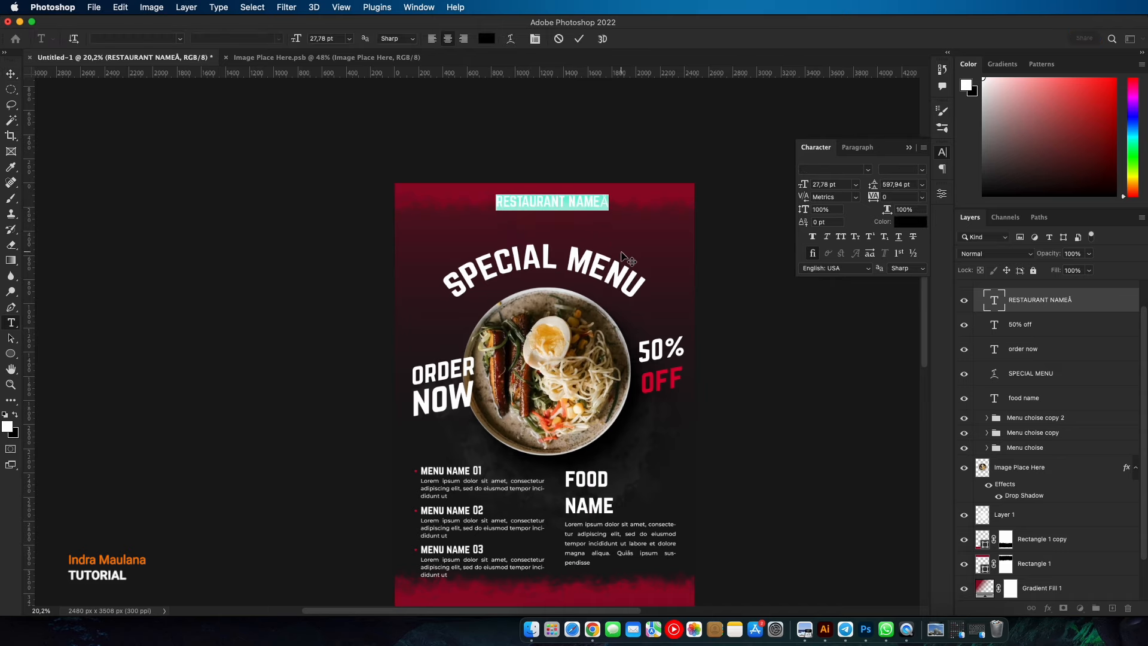
pyautogui.click(486, 38)
pyautogui.moveTo(823, 179); pyautogui.dragTo(800, 138)
pyautogui.click(1084, 157)
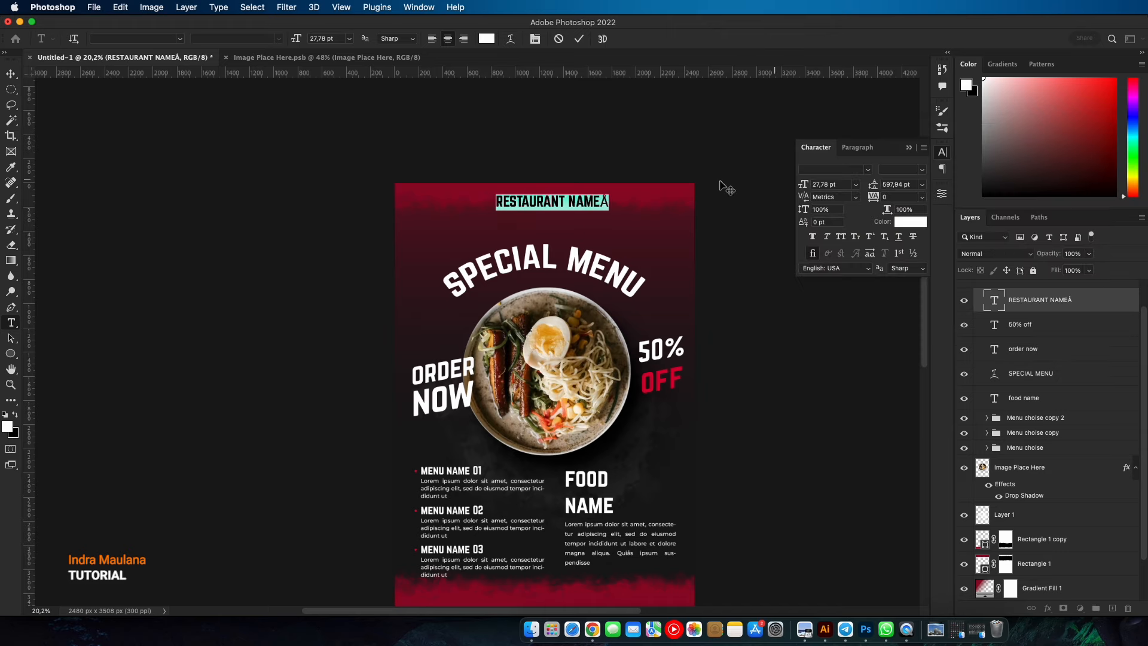
# - Delete the stray Å at the end of RESTAURANT NAME and commit the text
pyautogui.click(606, 203)
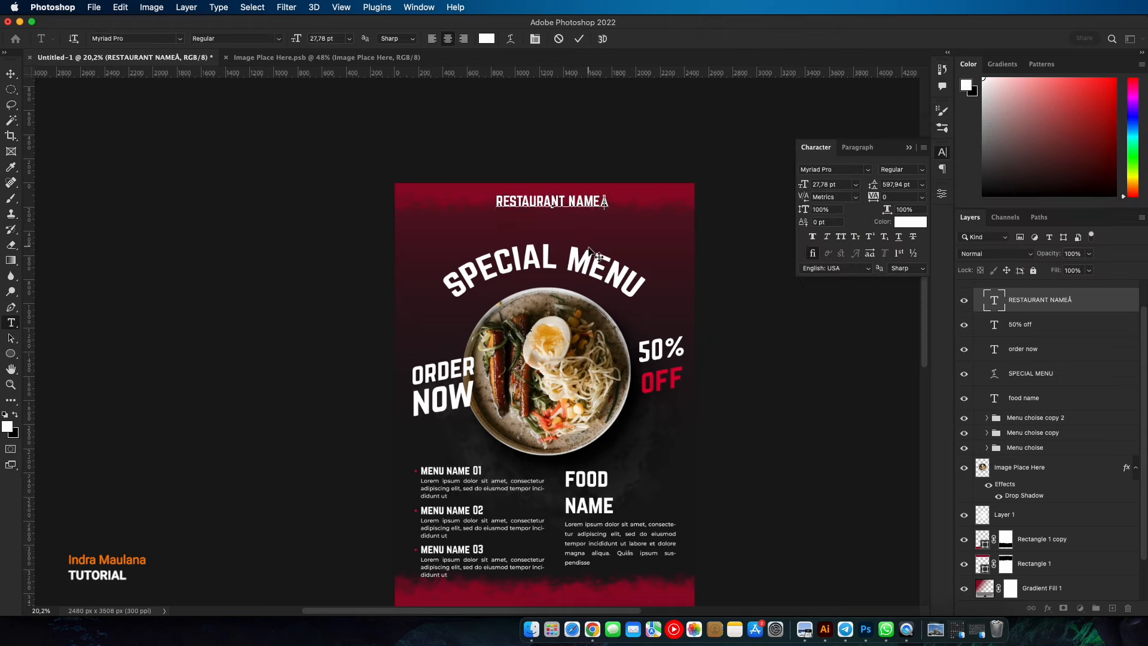
pyautogui.press('BackSpace')
pyautogui.click(10, 74)
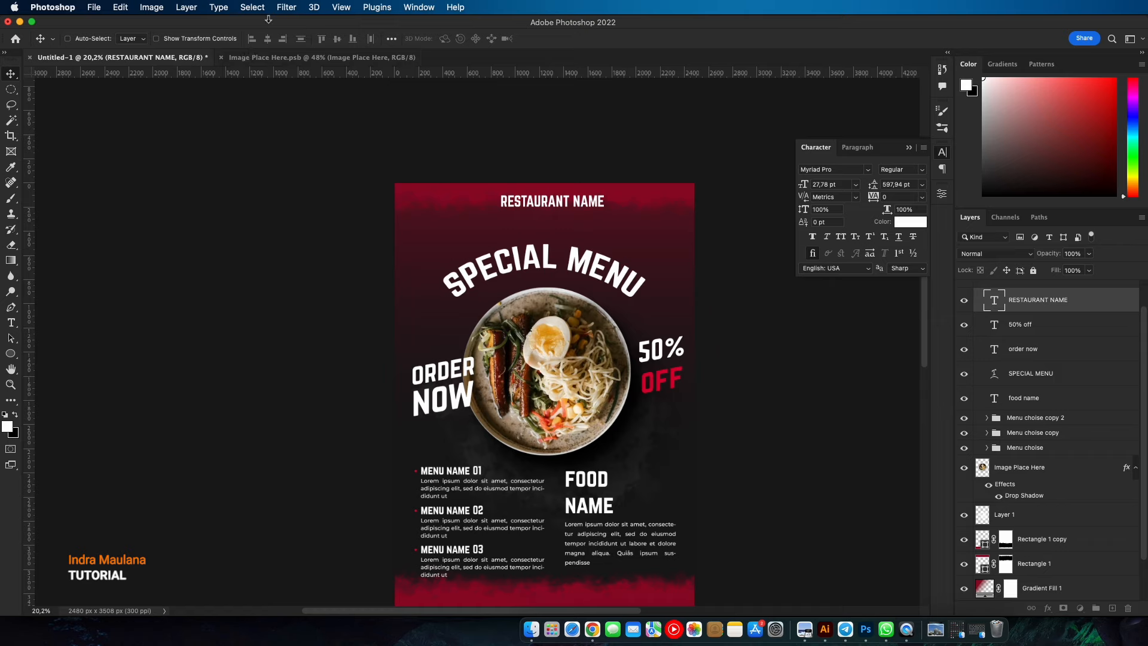
# - Centre RESTAURANT NAME horizontally on the poster by aligning it to a full-canvas selection, then clear the selection
pyautogui.click(253, 7)
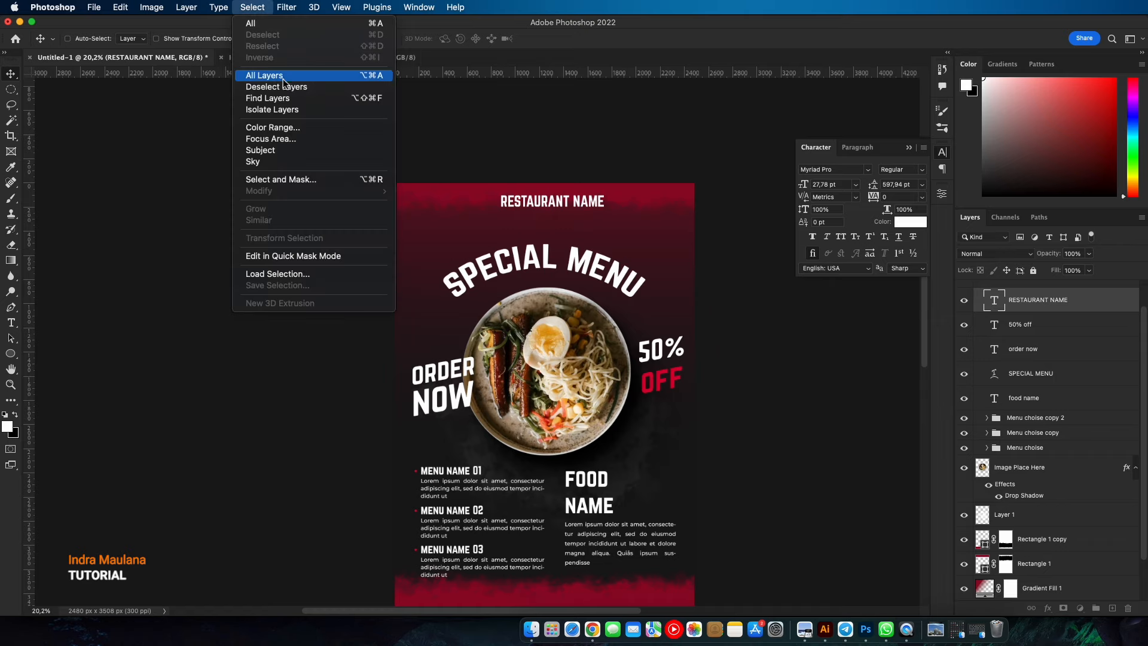
pyautogui.click(277, 26)
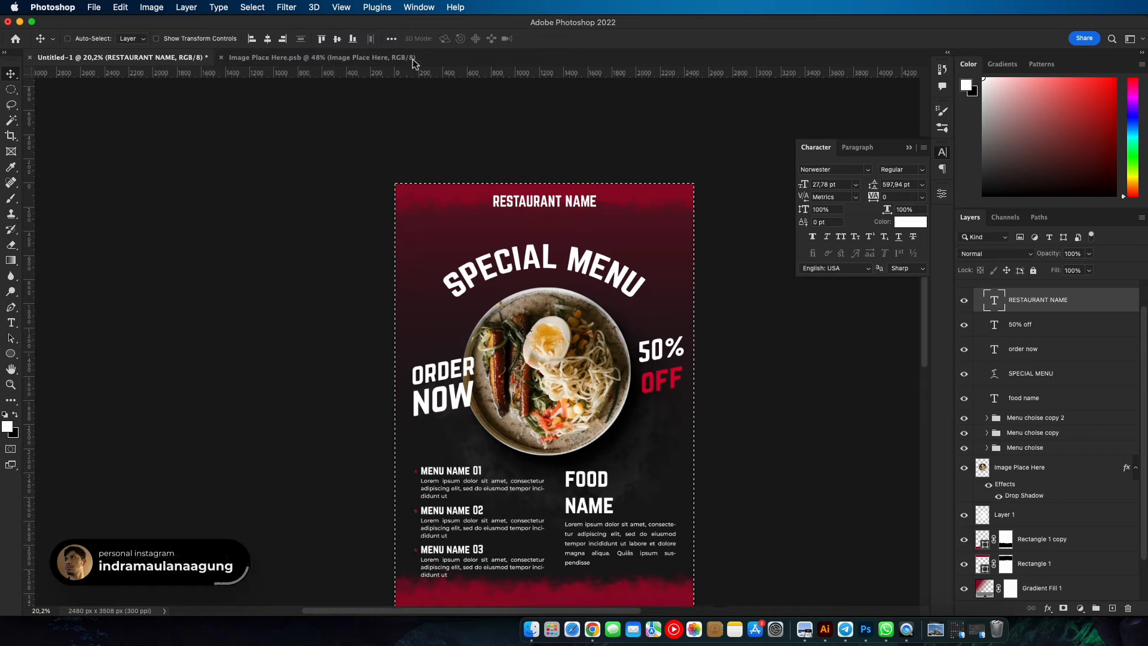
pyautogui.click(252, 7)
pyautogui.click(281, 37)
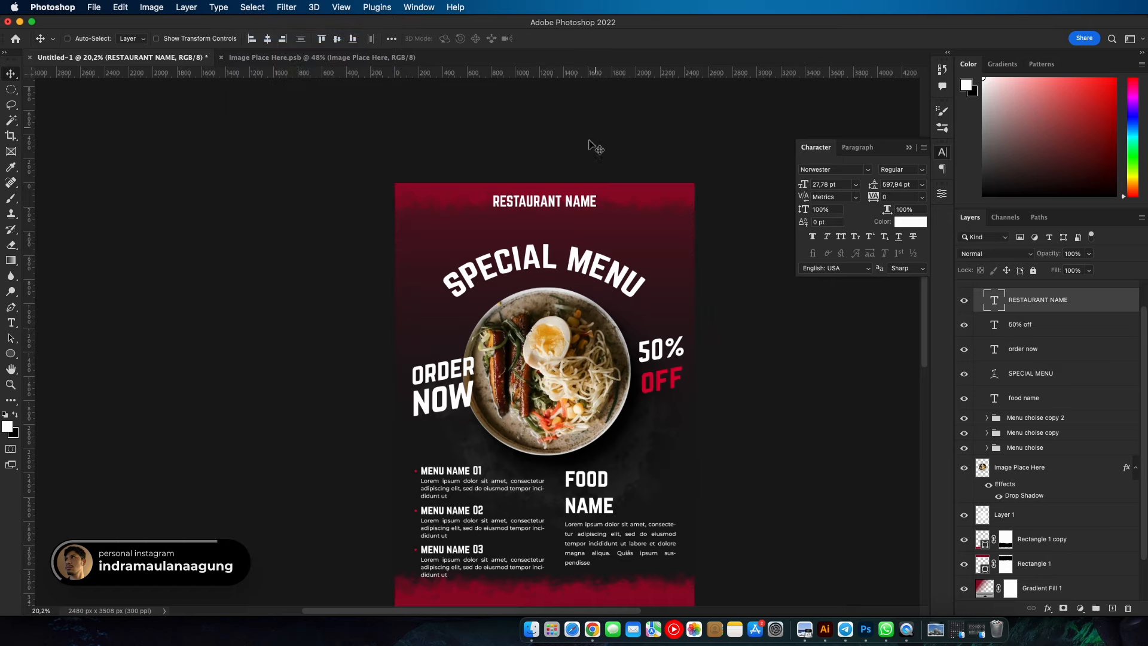
# - Set RESTAURANT NAME's tracking to 160 and font size to 24 pt, and nudge it slightly up within the top band
pyautogui.doubleClick(995, 300)
pyautogui.moveTo(870, 198); pyautogui.dragTo(891, 199)
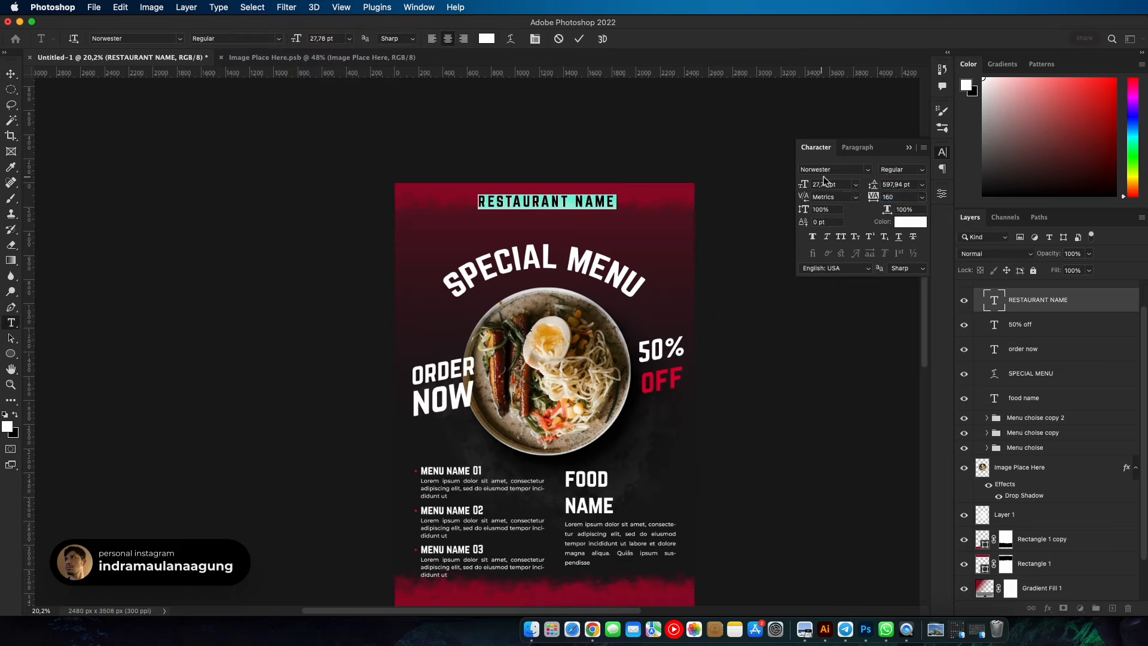
pyautogui.moveTo(811, 191); pyautogui.dragTo(800, 184)
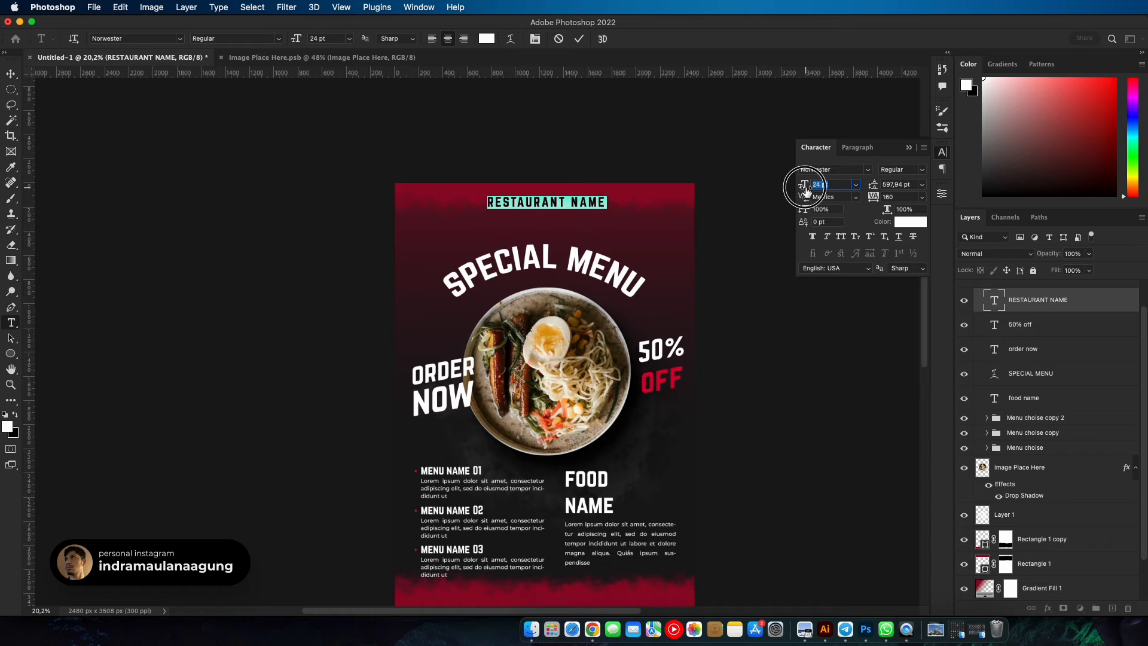
pyautogui.click(579, 38)
pyautogui.moveTo(592, 211); pyautogui.dragTo(590, 204)
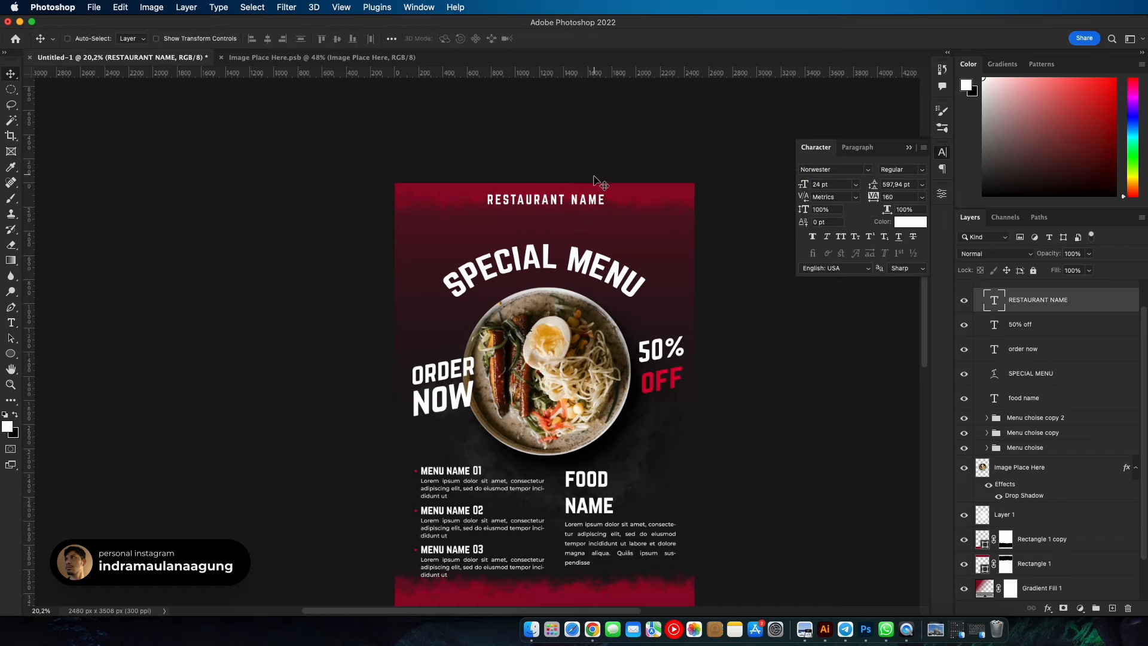
# - Bring the ORDER NOW contact group with website, phone and address into the poster and place it across the bottom crimson band
pyautogui.scroll(2, 584, 275)
pyautogui.scroll(-5, 583, 274)
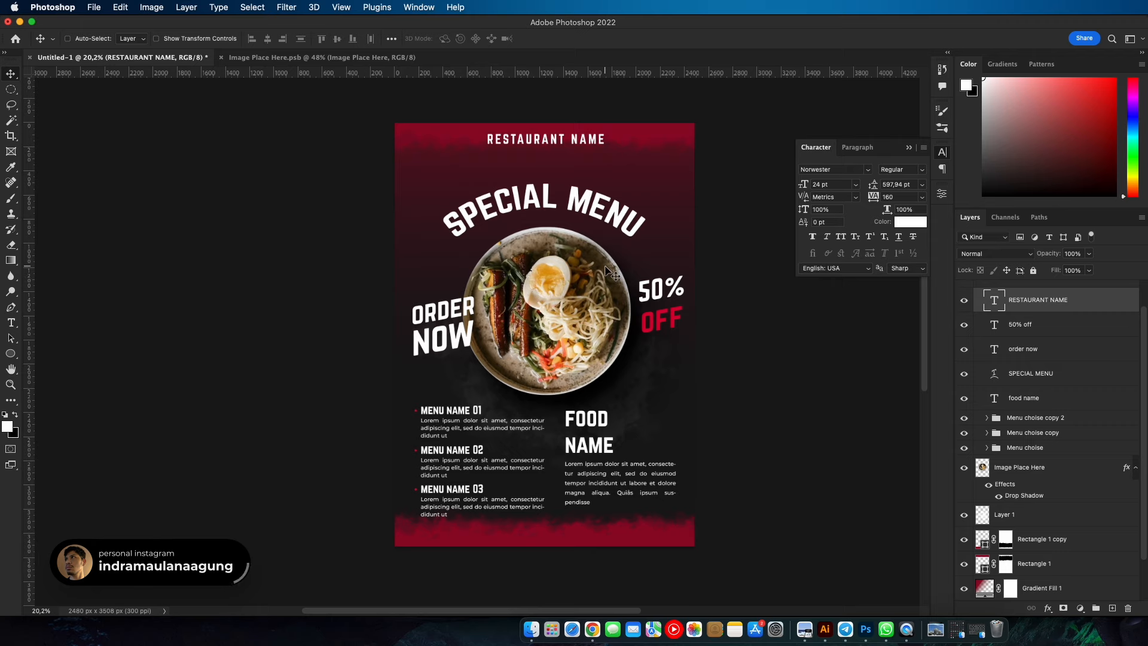
pyautogui.moveTo(661, 314); pyautogui.dragTo(661, 305)
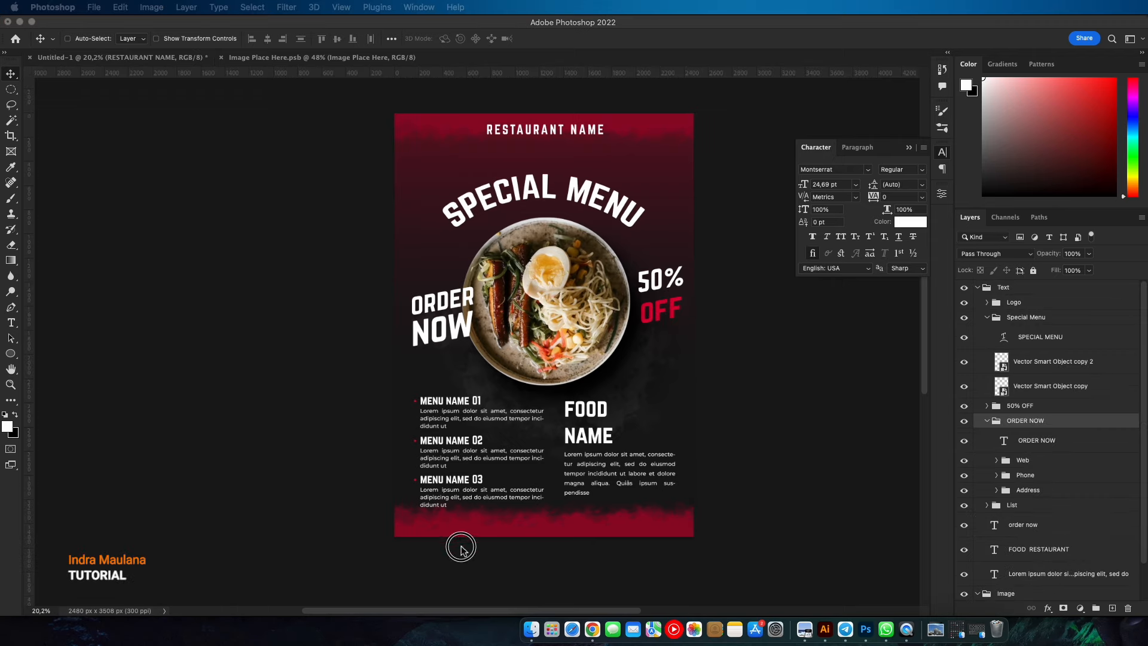
pyautogui.moveTo(547, 523); pyautogui.dragTo(650, 526)
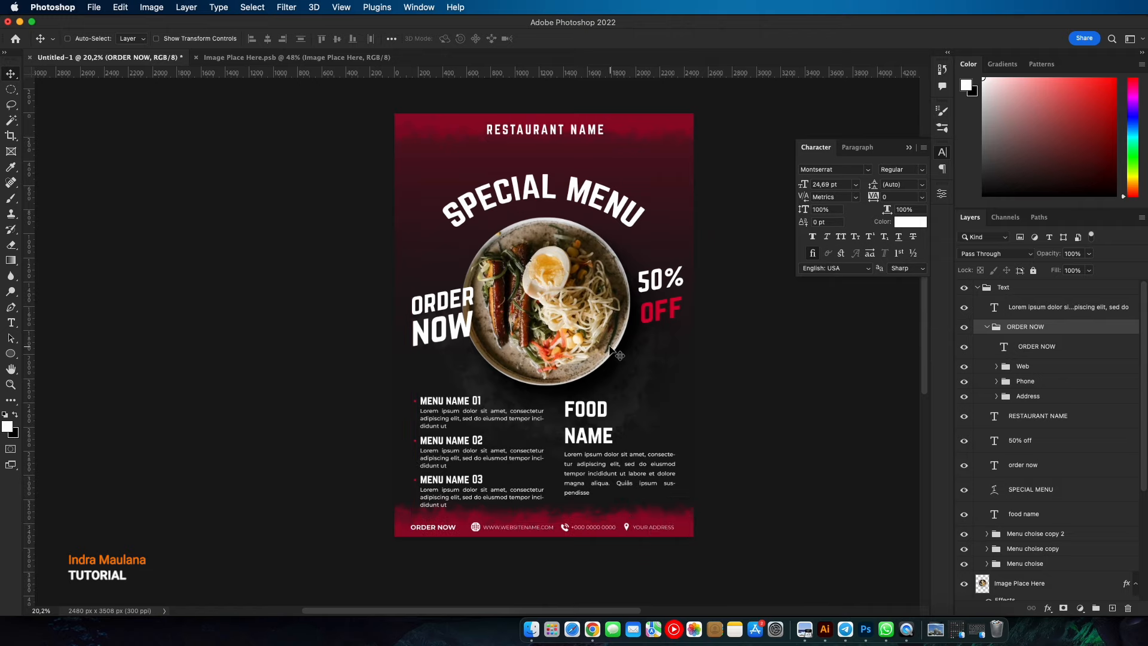
# - Duplicate the faint smoke texture on Layer 1 twice to strengthen it behind the noodle bowl
pyautogui.moveTo(585, 287); pyautogui.dragTo(582, 289)
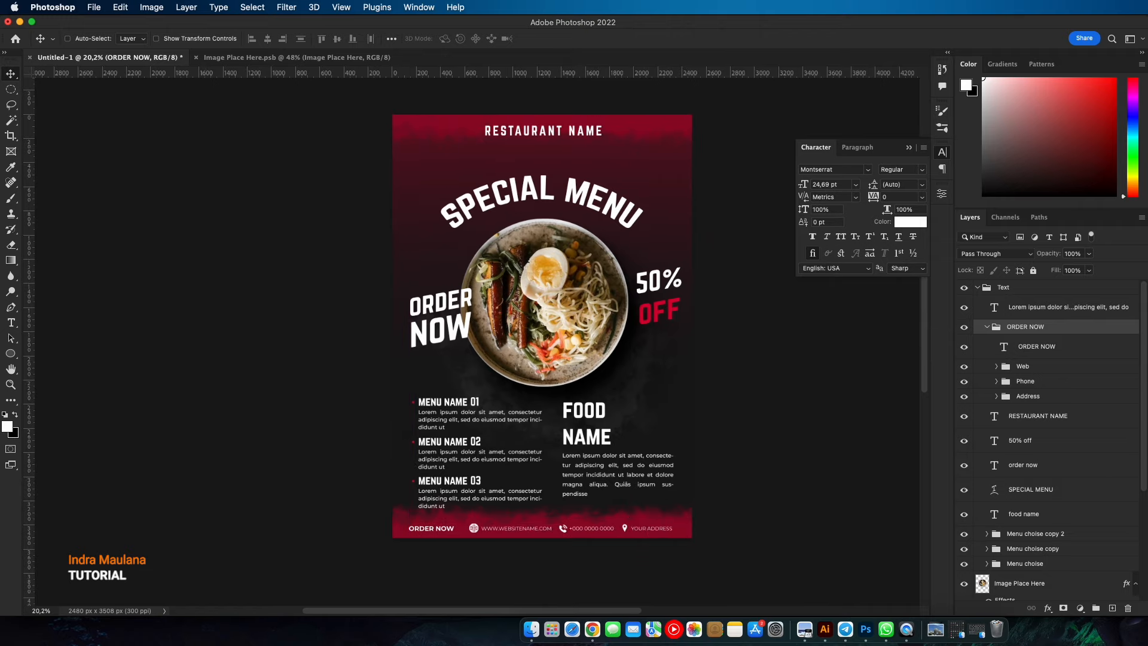
pyautogui.scroll(-5, 1140, 408)
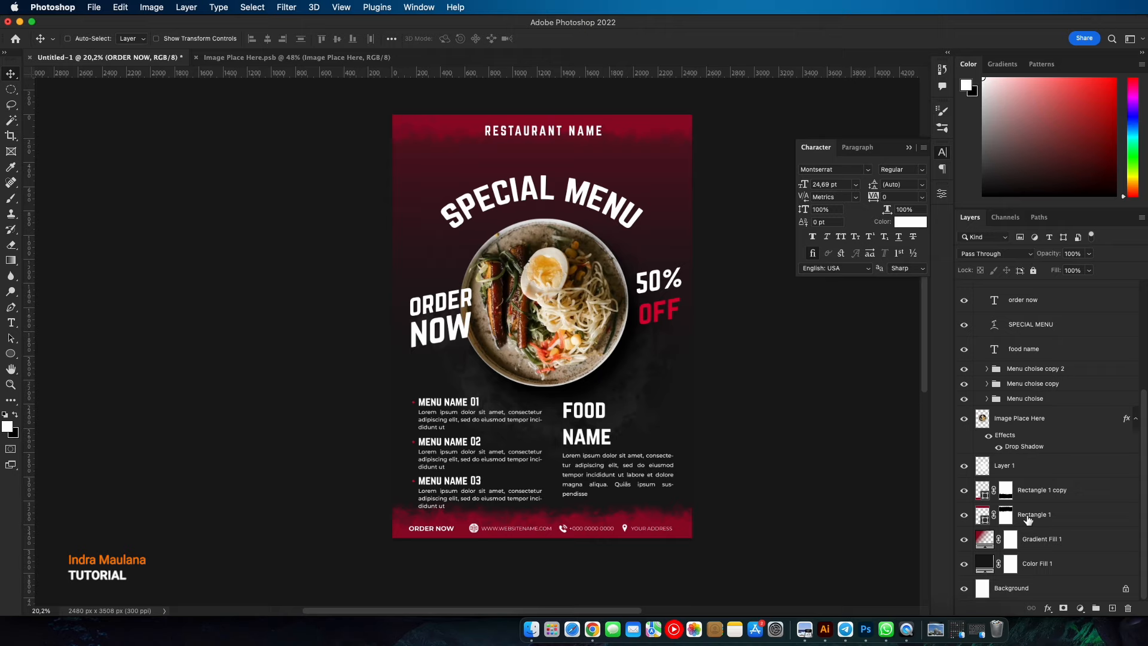
pyautogui.click(1027, 467)
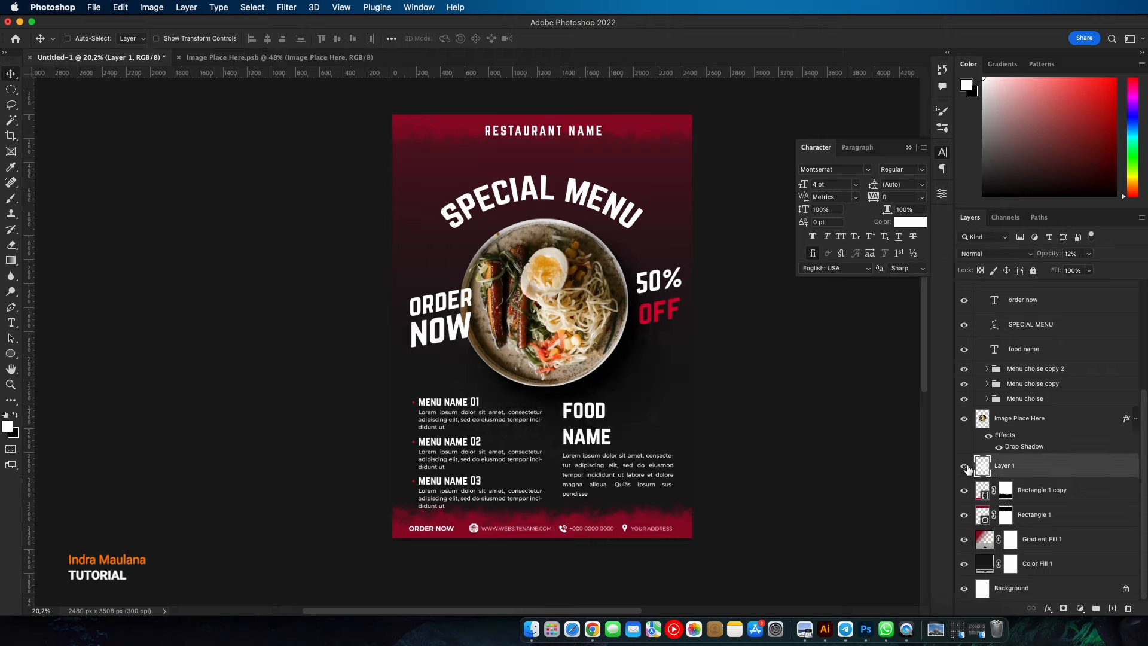
pyautogui.moveTo(1084, 477); pyautogui.dragTo(1113, 608)
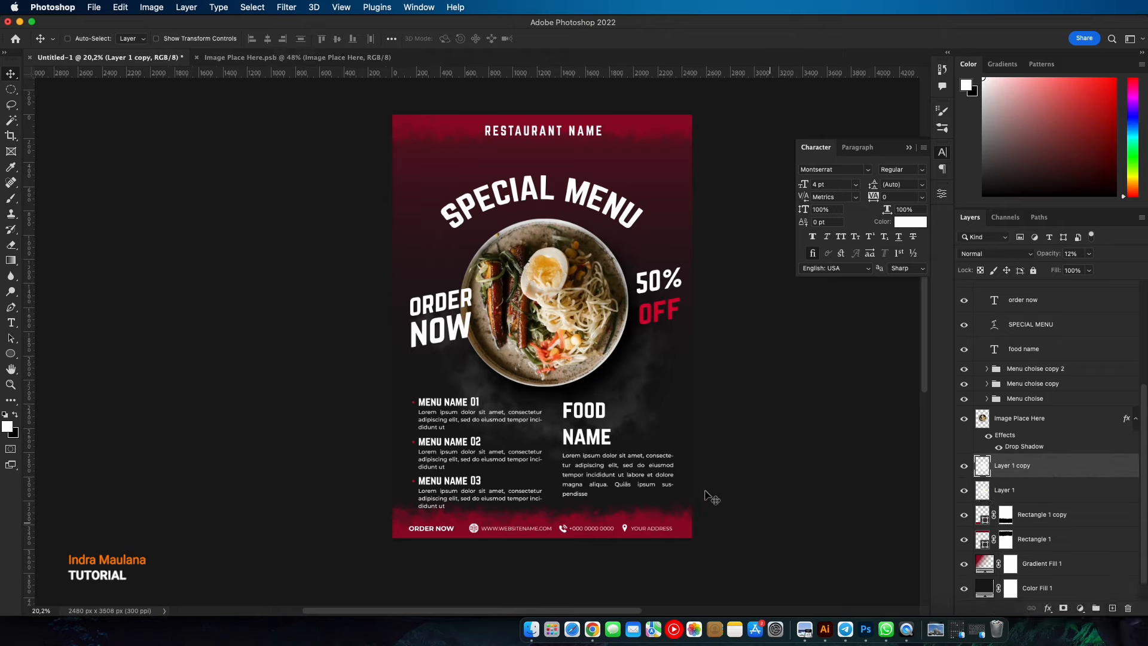
pyautogui.moveTo(1097, 465); pyautogui.dragTo(1116, 608)
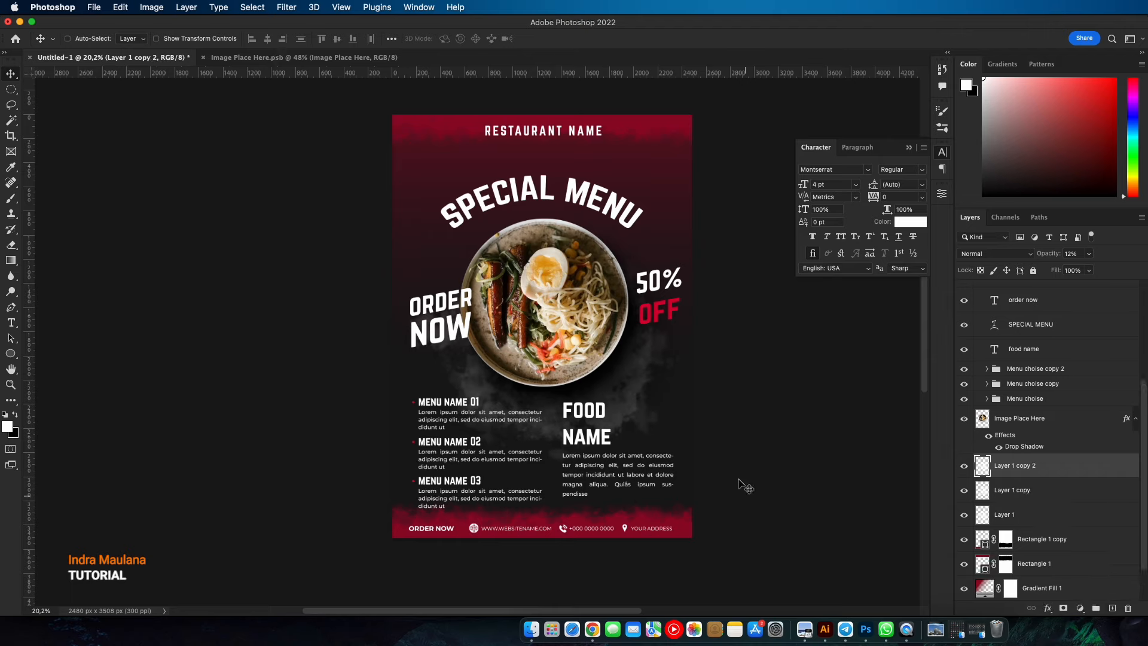
# - Move the uppermost smoke copy, Layer 1 copy 2, up behind the SPECIAL MENU heading and the top of the bowl
pyautogui.moveTo(571, 401); pyautogui.dragTo(564, 315)
pyautogui.hscroll(-1, 649, 363)
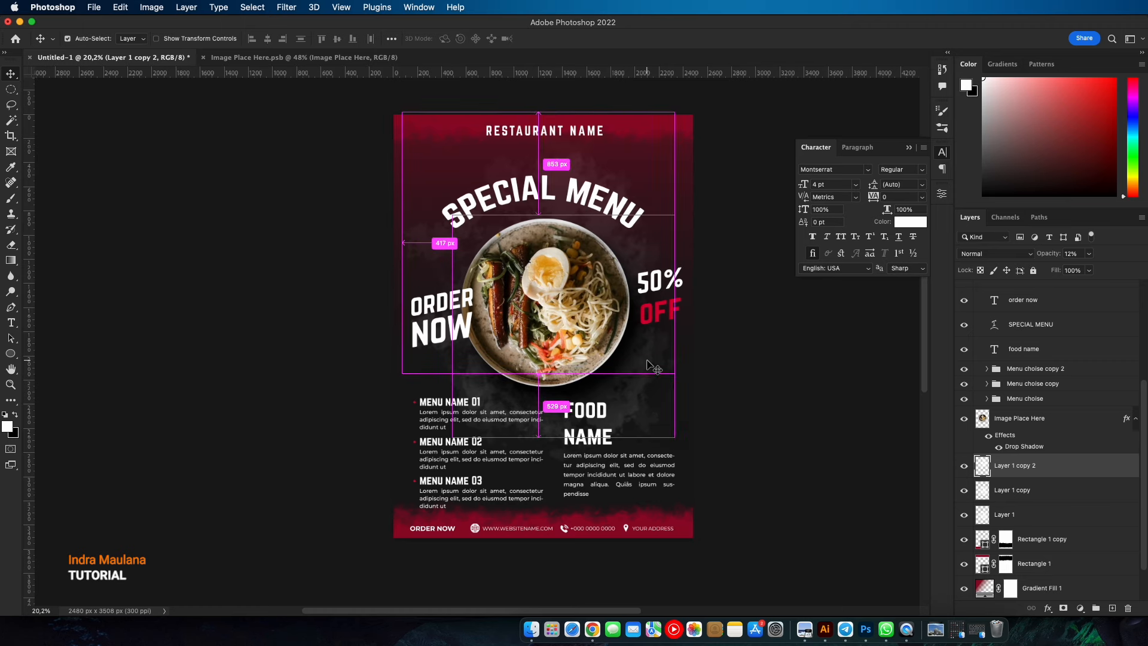
pyautogui.scroll(-3, 668, 391)
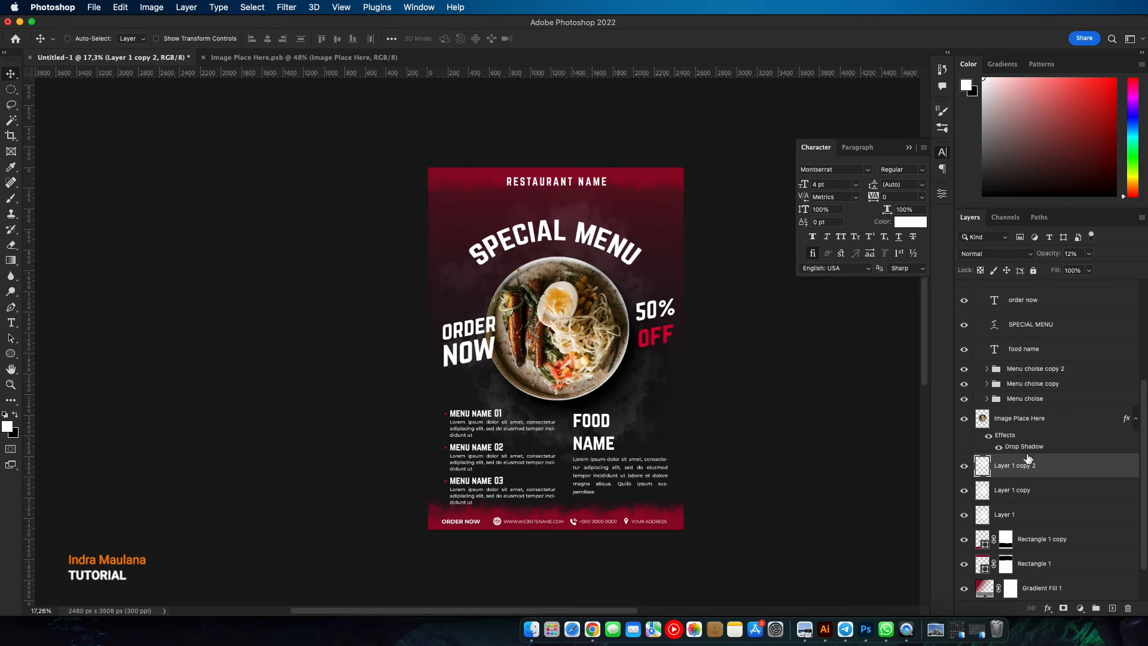
# - Recolour the word NAME in the FOOD NAME heading crimson, #d70033, by sampling the colour of OFF
pyautogui.scroll(3, 1027, 457)
pyautogui.click(1031, 324)
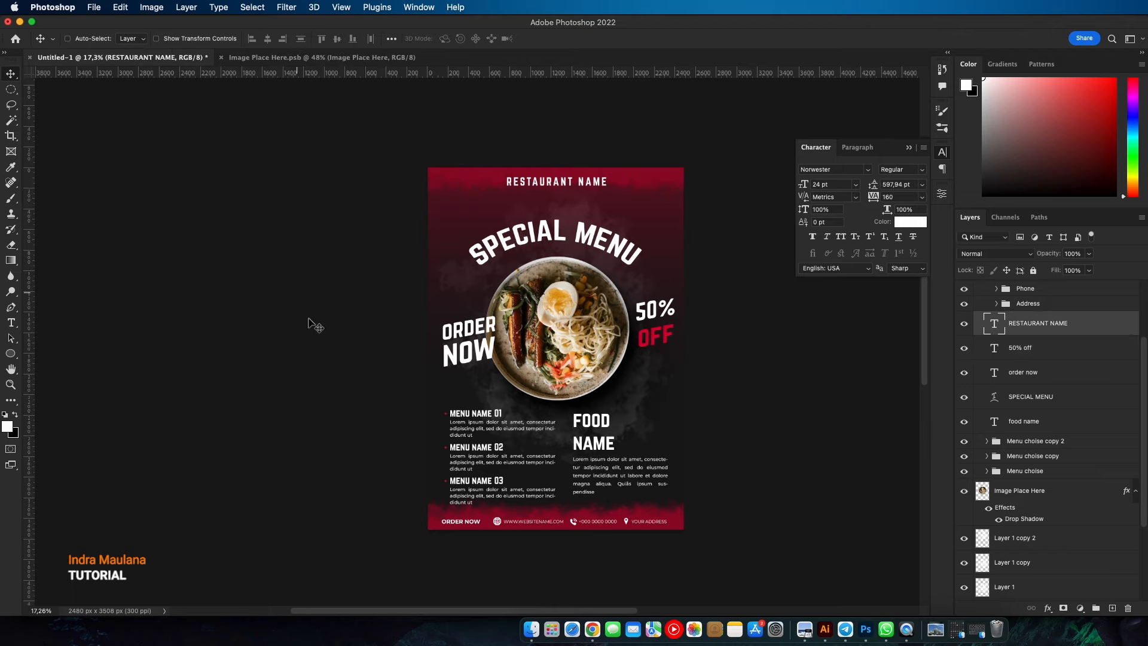
pyautogui.click(1051, 422)
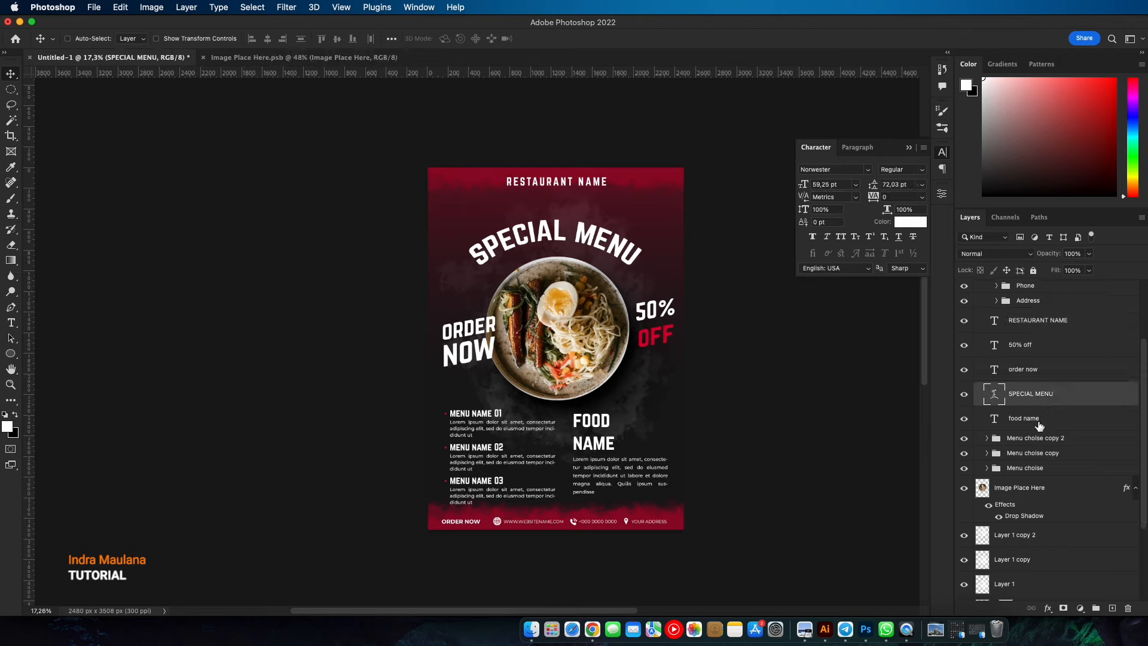
pyautogui.click(16, 326)
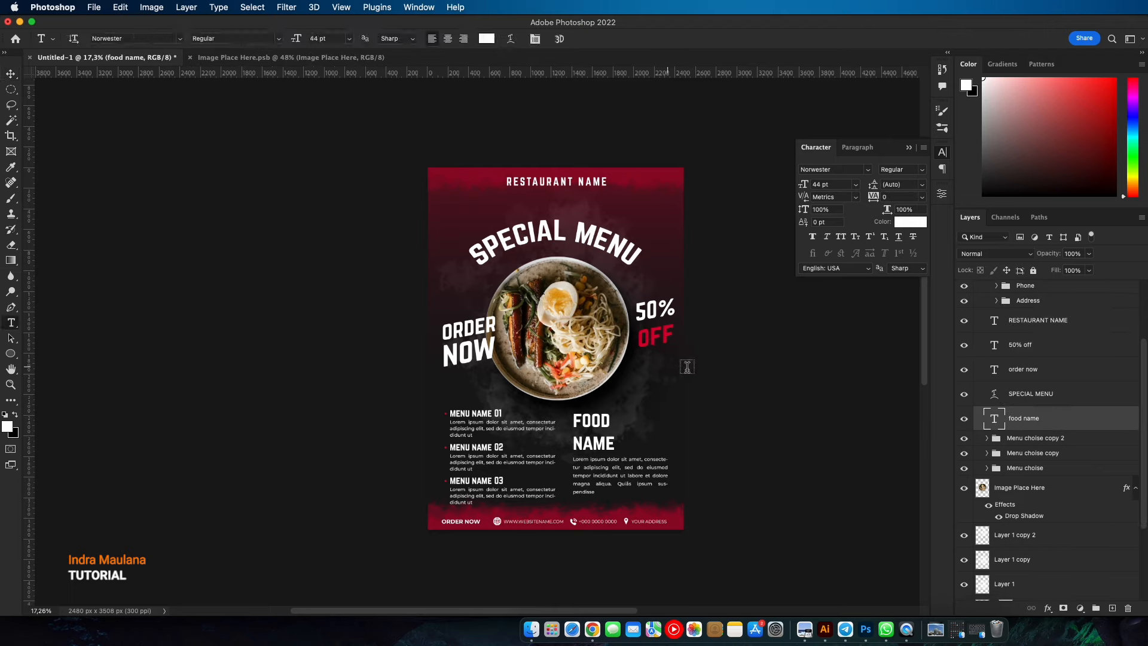
pyautogui.moveTo(575, 446); pyautogui.dragTo(687, 441)
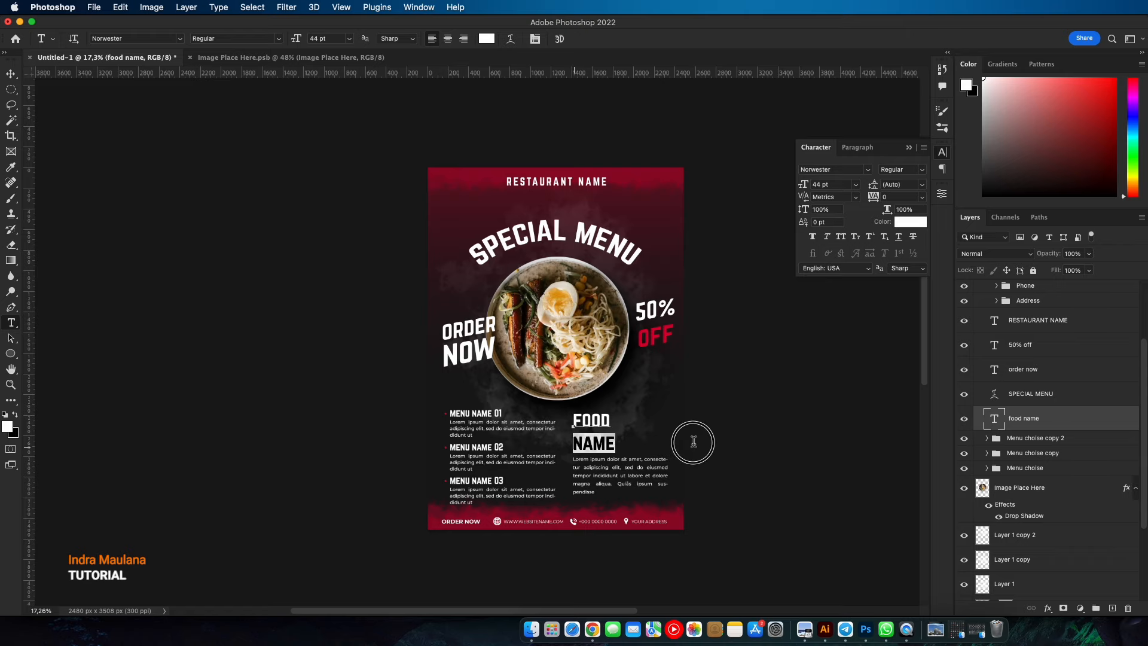
pyautogui.click(908, 223)
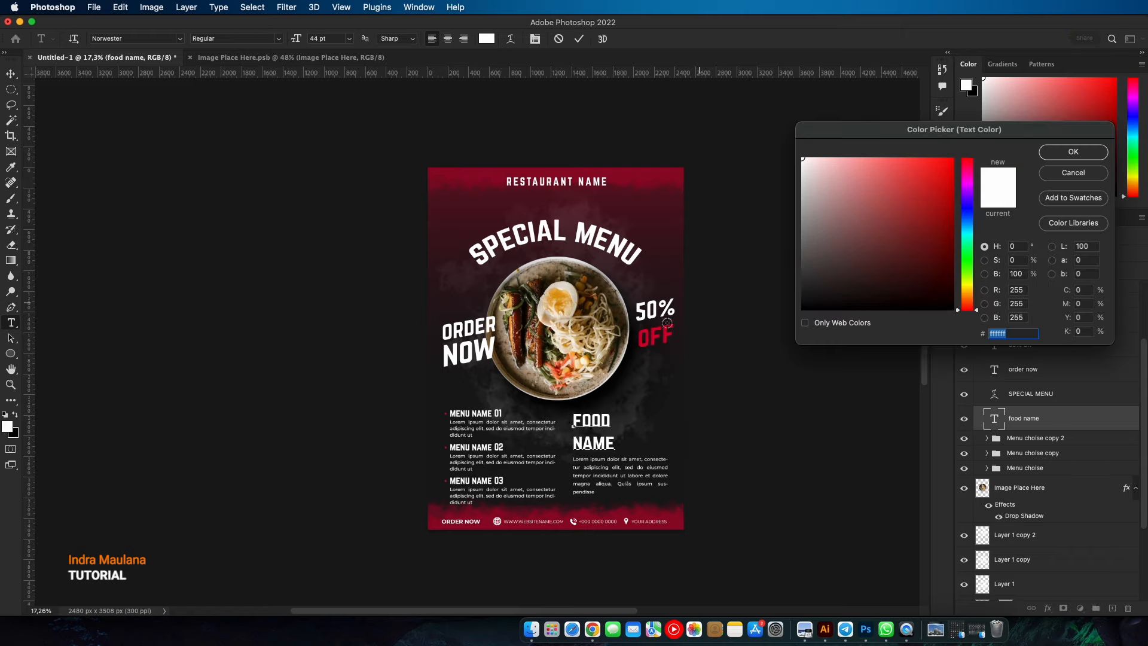
pyautogui.click(642, 346)
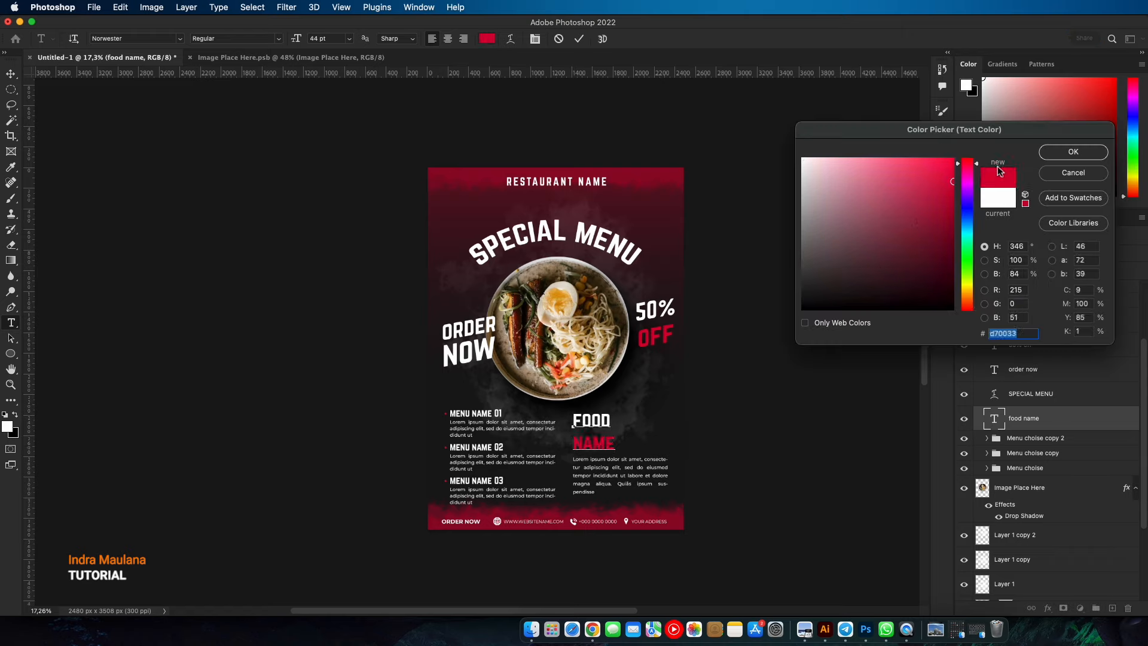
pyautogui.click(1074, 152)
pyautogui.click(12, 76)
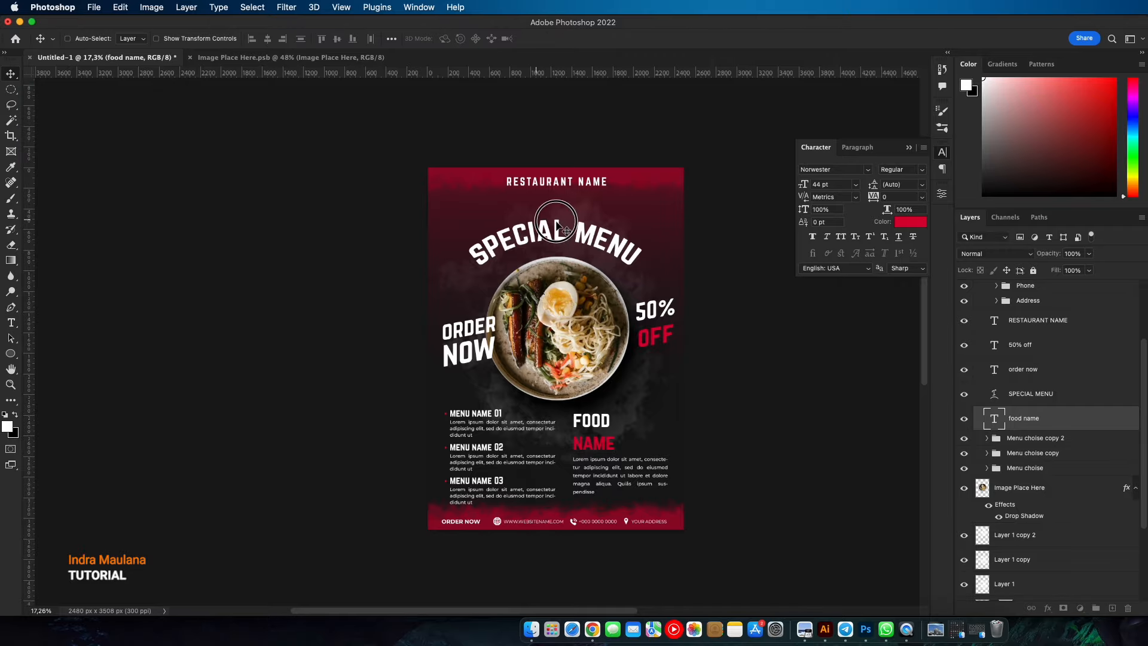
pyautogui.moveTo(670, 227); pyautogui.dragTo(669, 255)
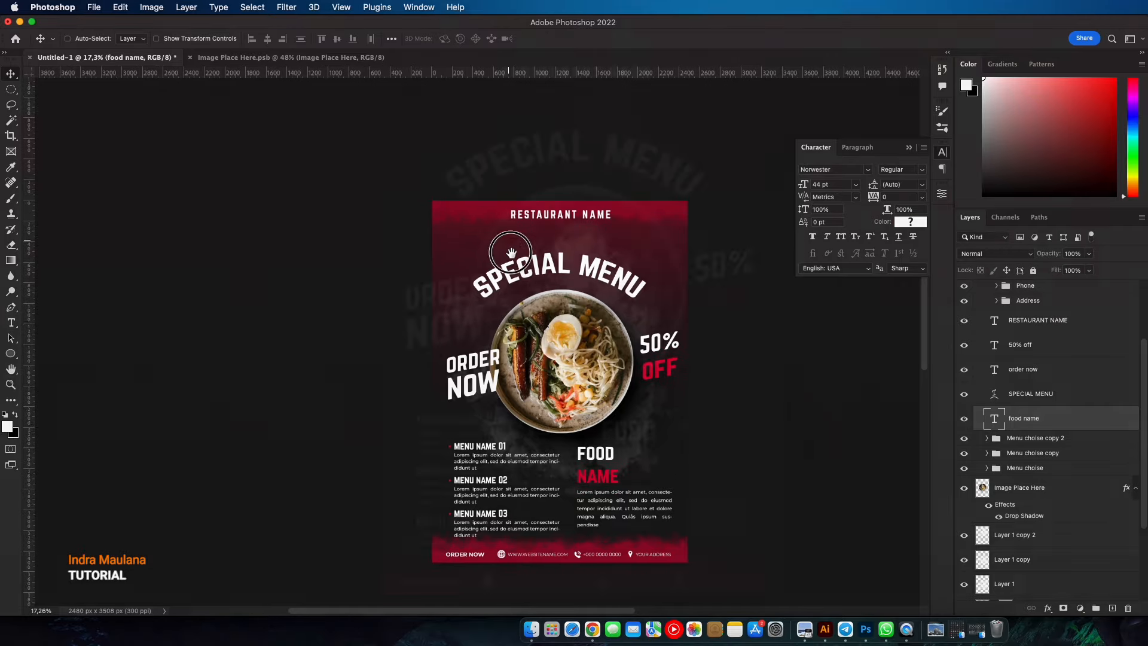